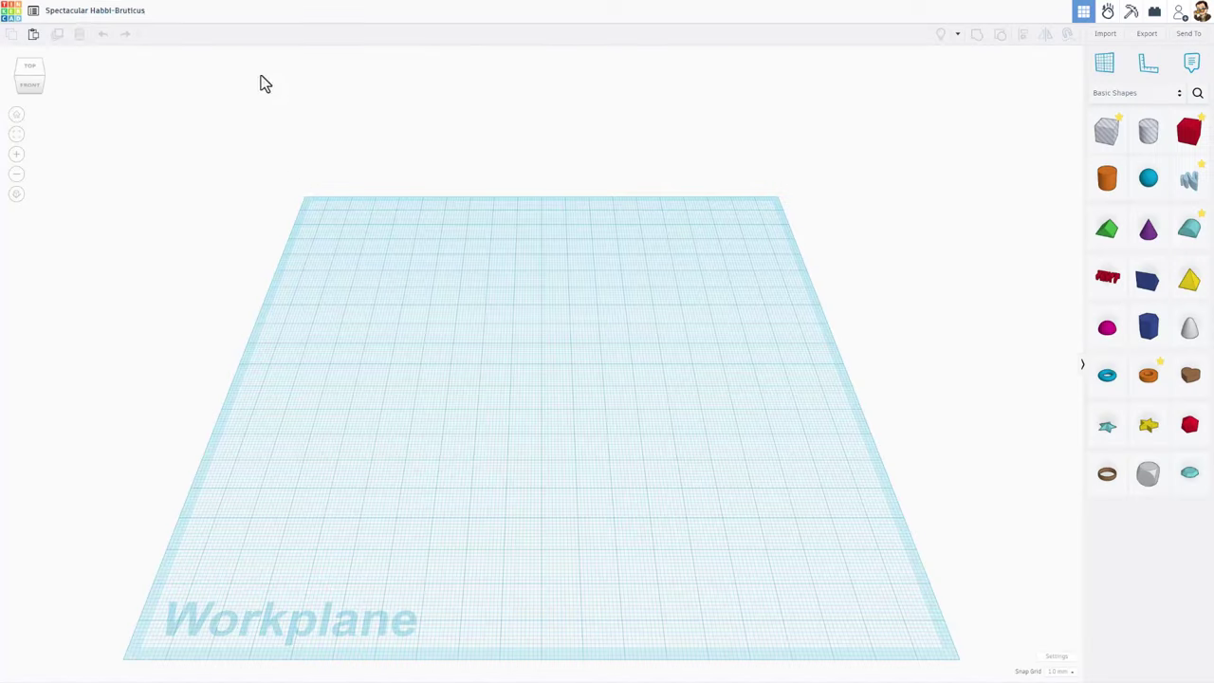
# Rename the new design to 'crash car'
pyautogui.click(80, 15)
pyautogui.write('c')
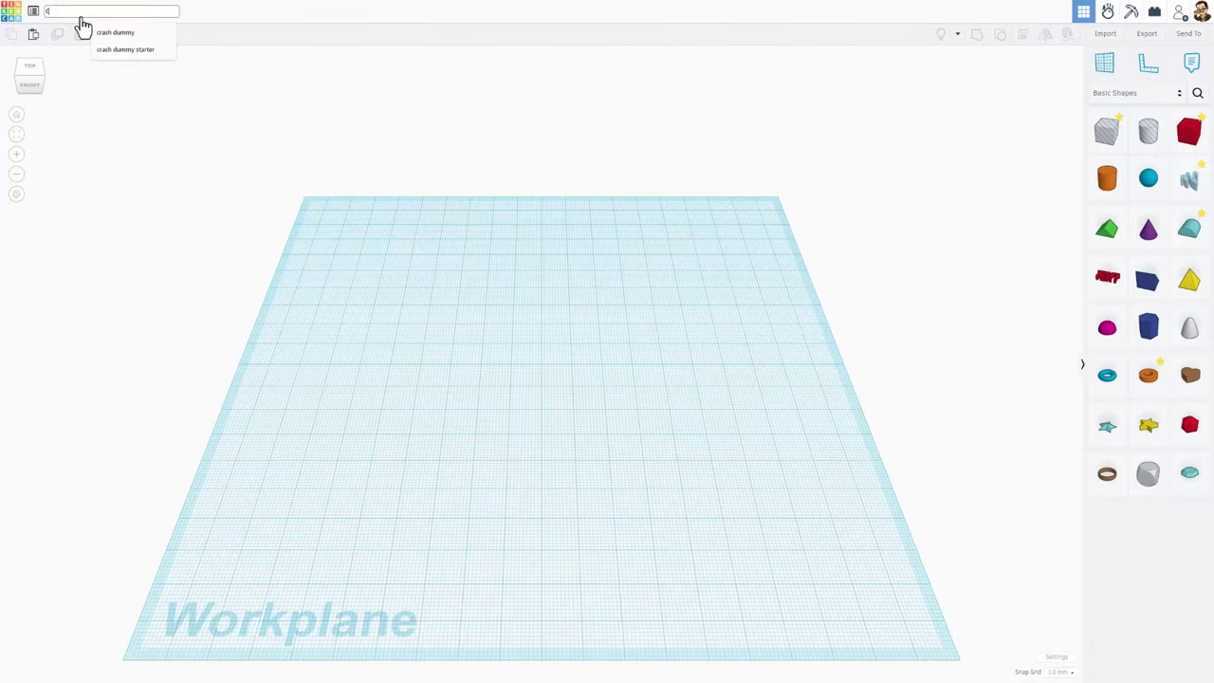
pyautogui.write('rash car')
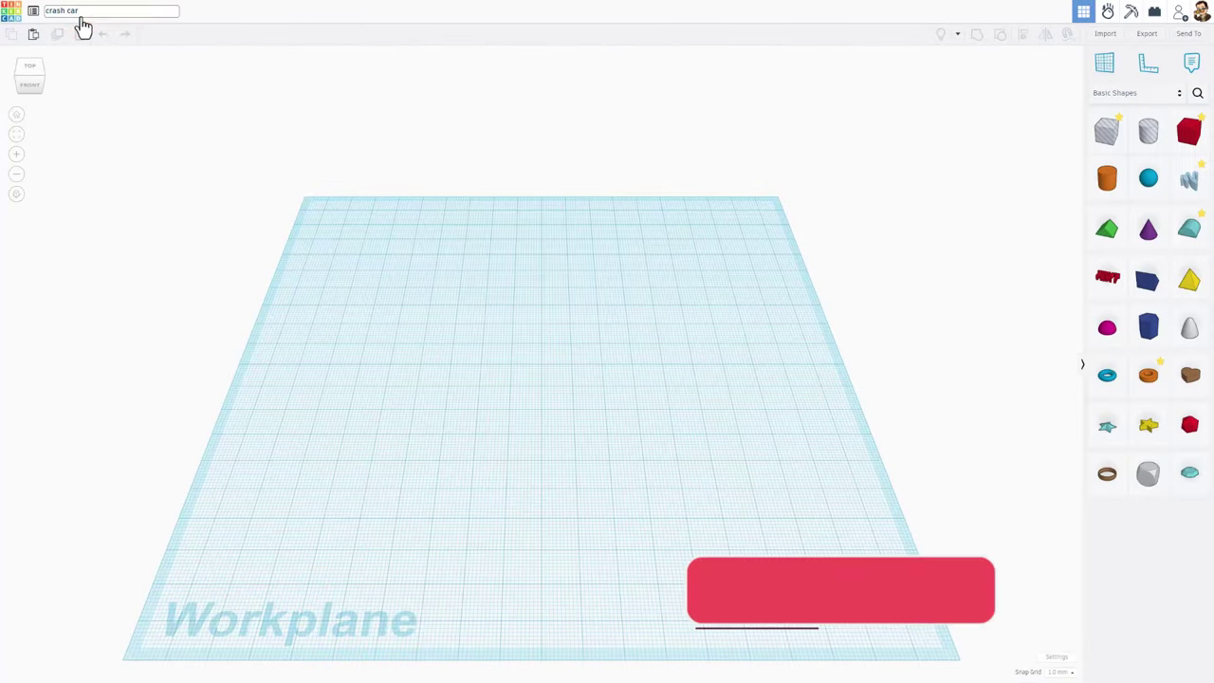
pyautogui.click(466, 441)
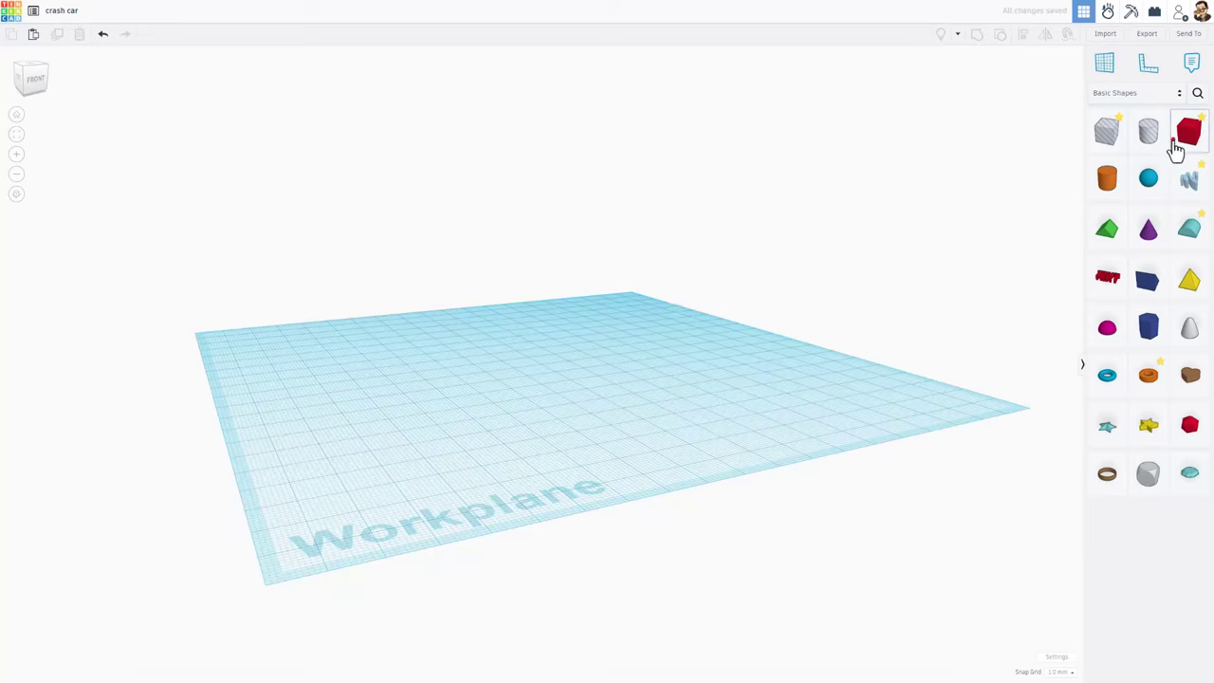
# Add a box to the workplane and give it a corner radius of 5
pyautogui.moveTo(1180, 142); pyautogui.dragTo(537, 343)
pyautogui.moveTo(581, 396); pyautogui.dragTo(533, 352, button='right')
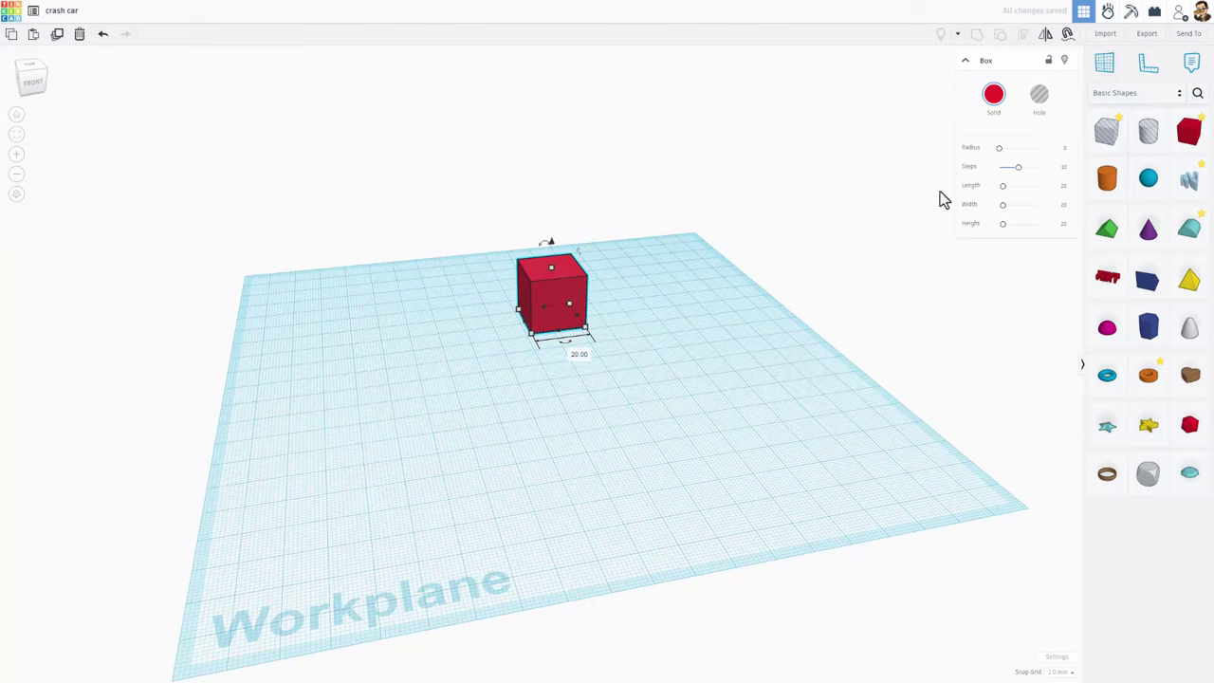
pyautogui.click(1063, 148)
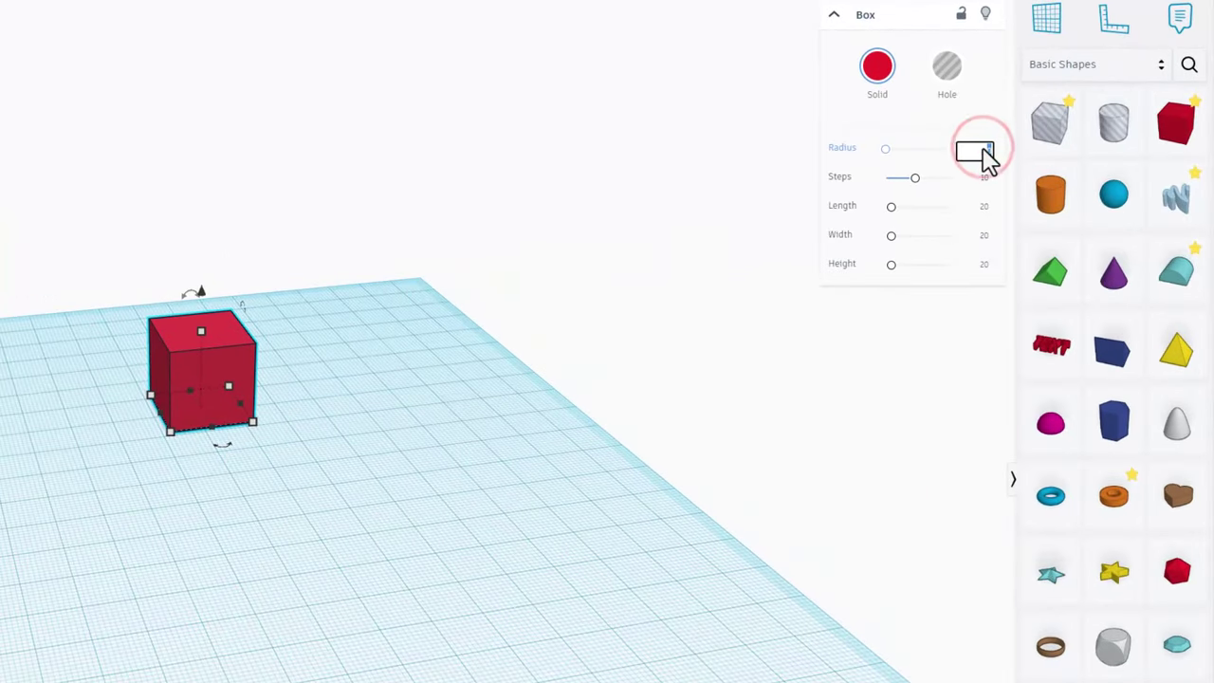
pyautogui.write('5')
pyautogui.press('Return')
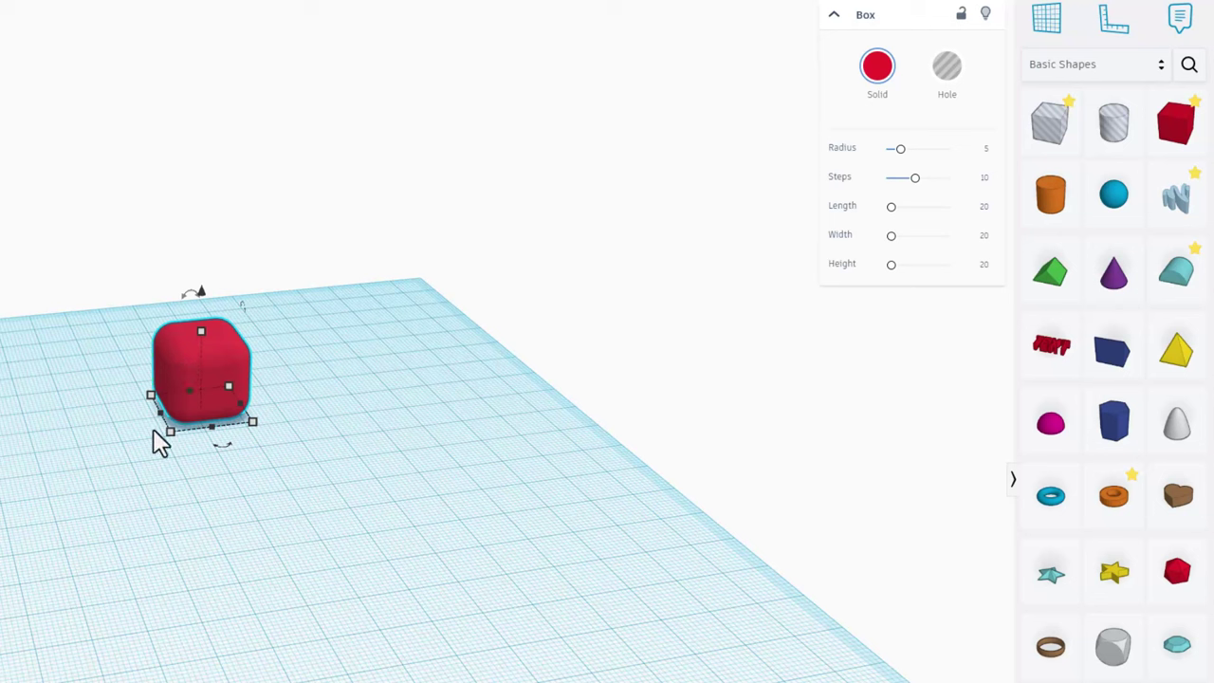
# Size the box to length 40, width 70 and height 30
pyautogui.click(981, 207)
pyautogui.write('40')
pyautogui.press('Return')
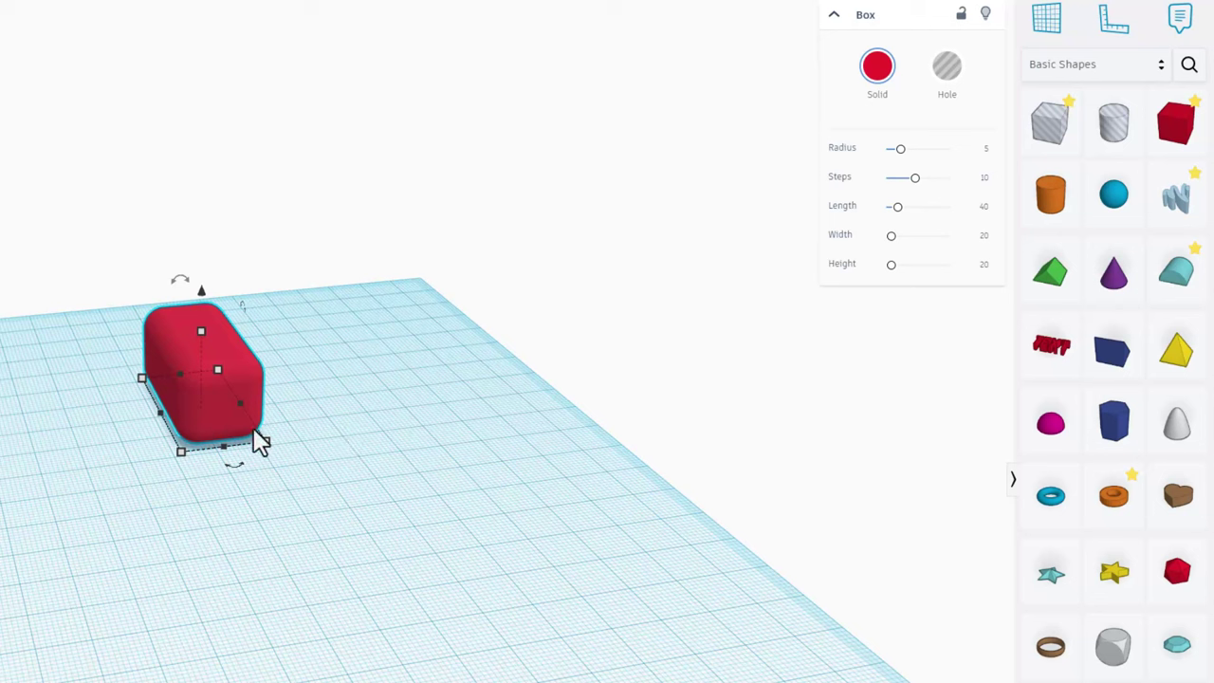
pyautogui.click(983, 237)
pyautogui.write('70')
pyautogui.press('Return')
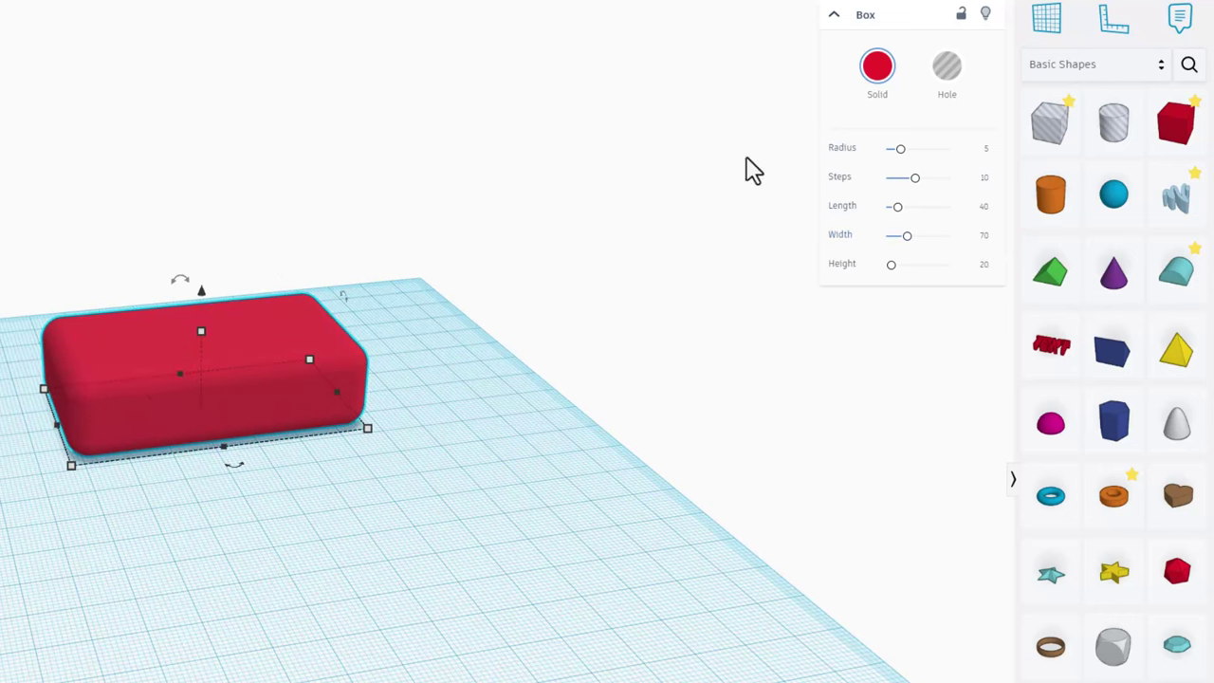
pyautogui.click(986, 266)
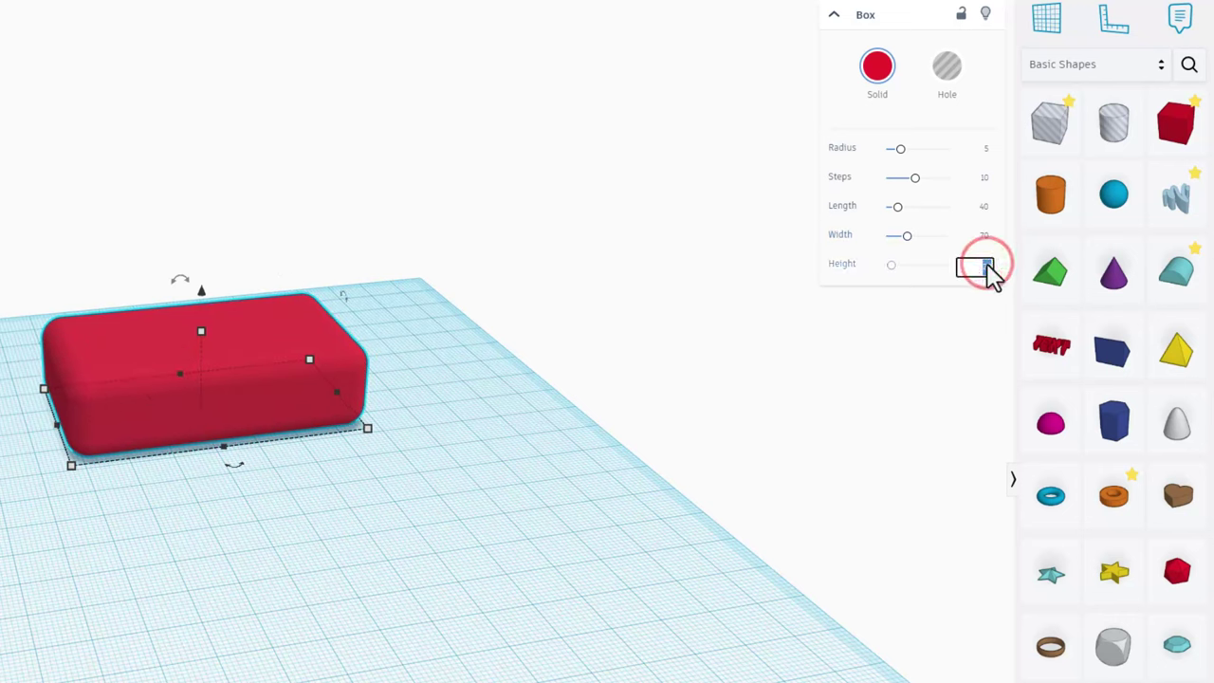
pyautogui.write('30')
pyautogui.press('Return')
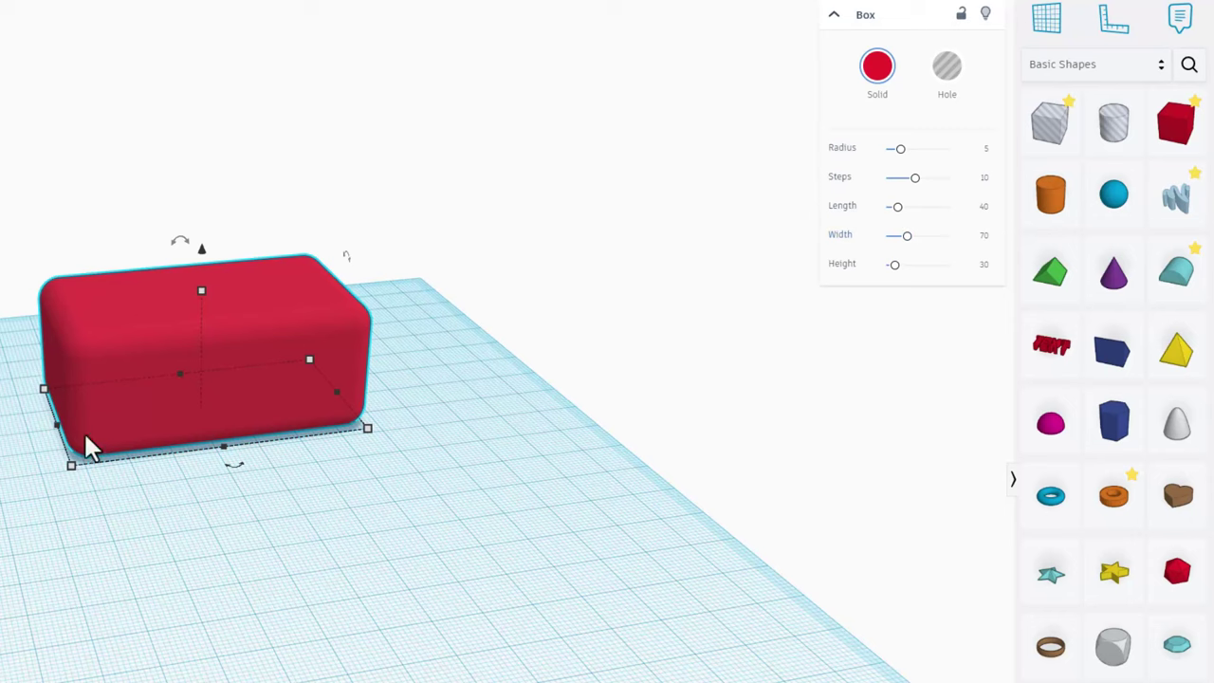
pyautogui.moveTo(9, 480); pyautogui.dragTo(157, 483, button='right')
# Place a box-shaped hole on the workplane and set its length to 35
pyautogui.click(432, 542)
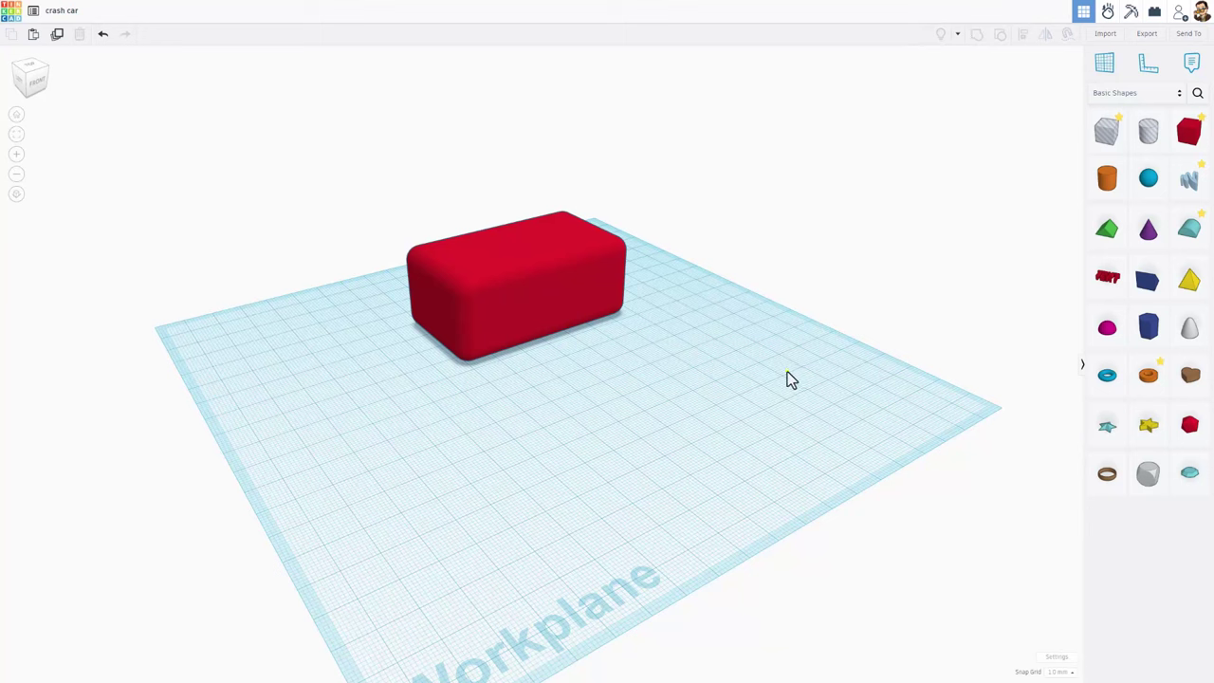
pyautogui.moveTo(792, 380); pyautogui.dragTo(750, 389, button='right')
pyautogui.moveTo(1105, 133)
pyautogui.mouseDown()
pyautogui.moveTo(699, 278)
pyautogui.moveTo(633, 212)
pyautogui.moveTo(508, 244)
pyautogui.moveTo(619, 377)
pyautogui.moveTo(582, 391)
pyautogui.moveTo(650, 372)
pyautogui.mouseUp()
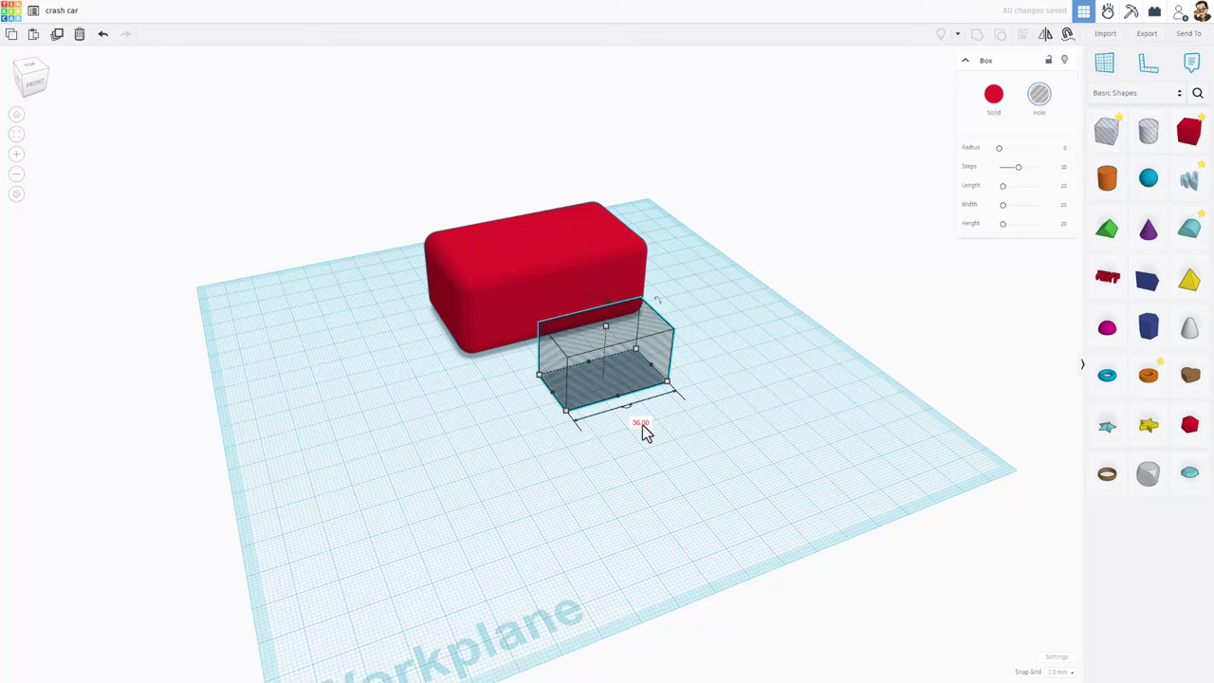
pyautogui.click(641, 424)
pyautogui.write('35')
pyautogui.press('Return')
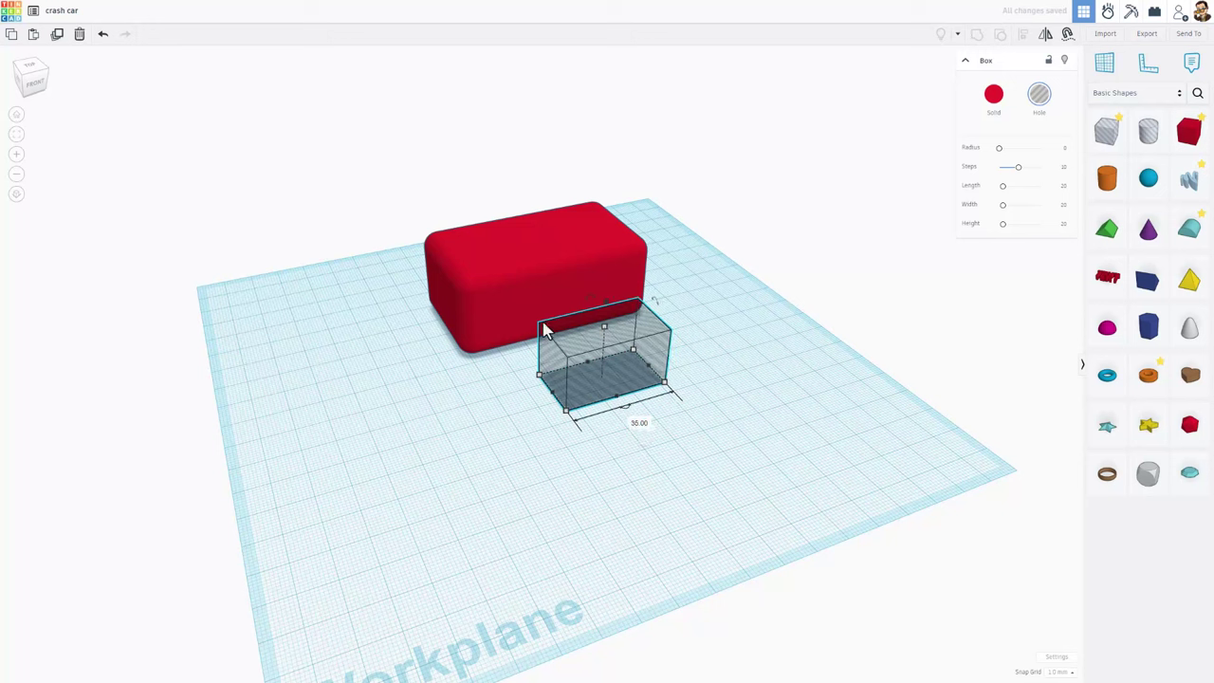
# Set the hole's other side to 35 and stretch it taller than the body
pyautogui.click(511, 284)
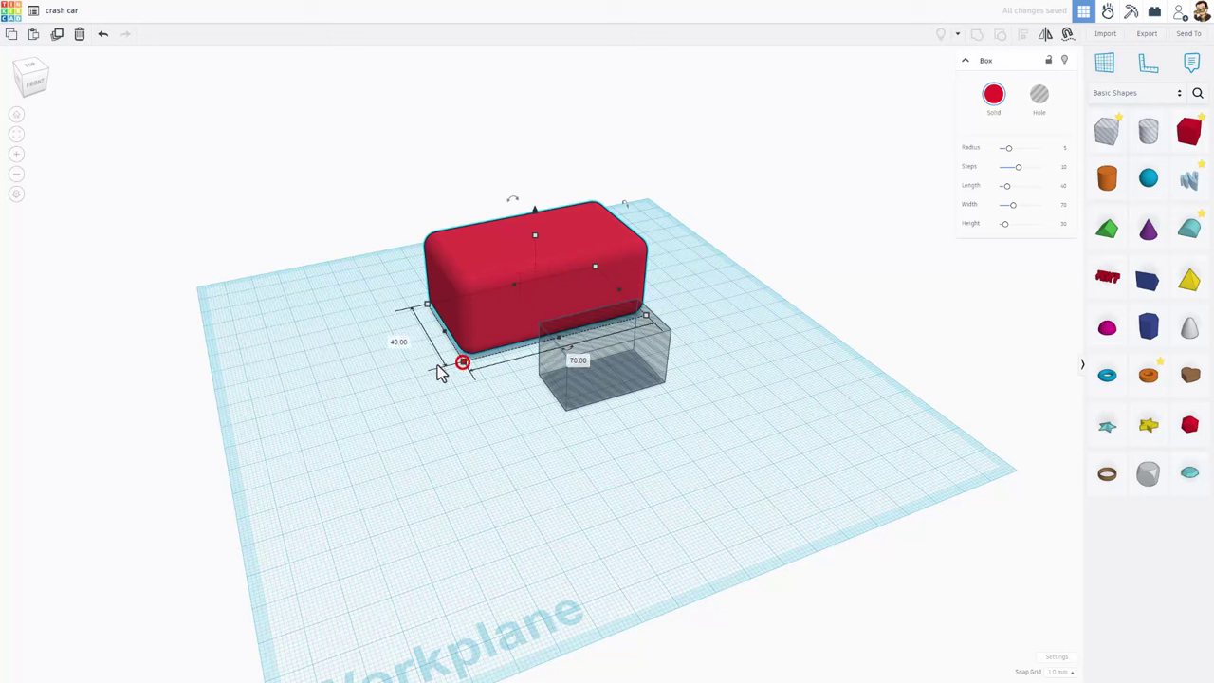
pyautogui.click(628, 404)
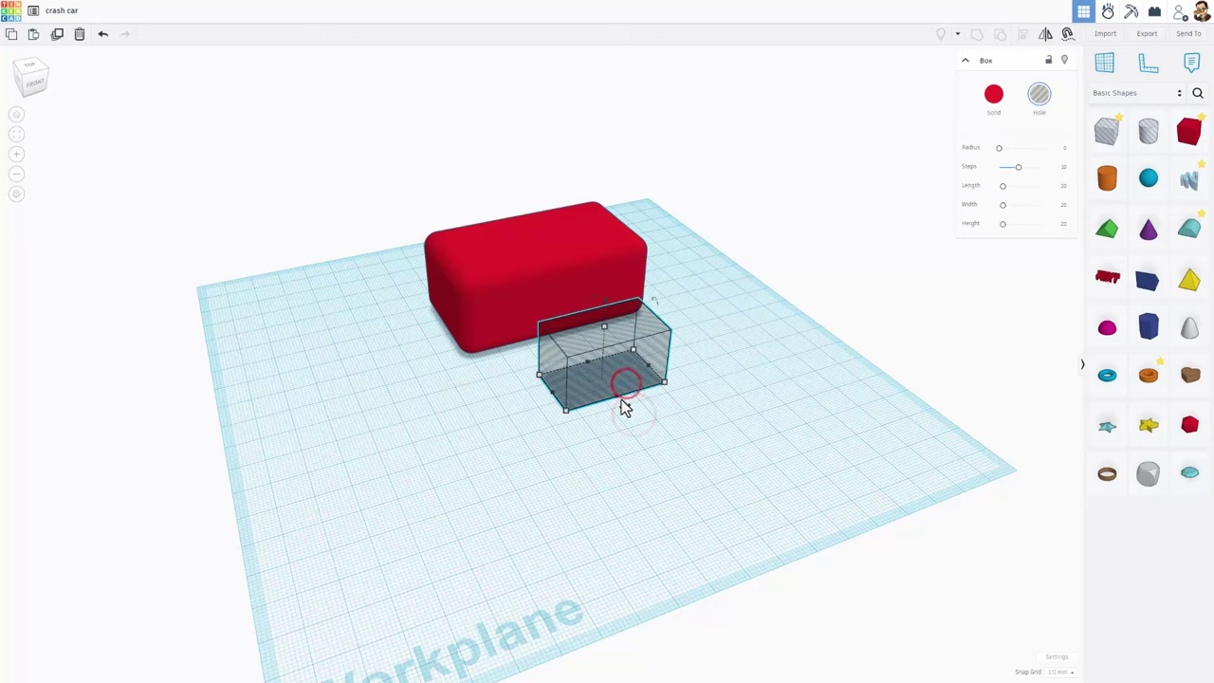
pyautogui.moveTo(623, 405); pyautogui.dragTo(652, 444)
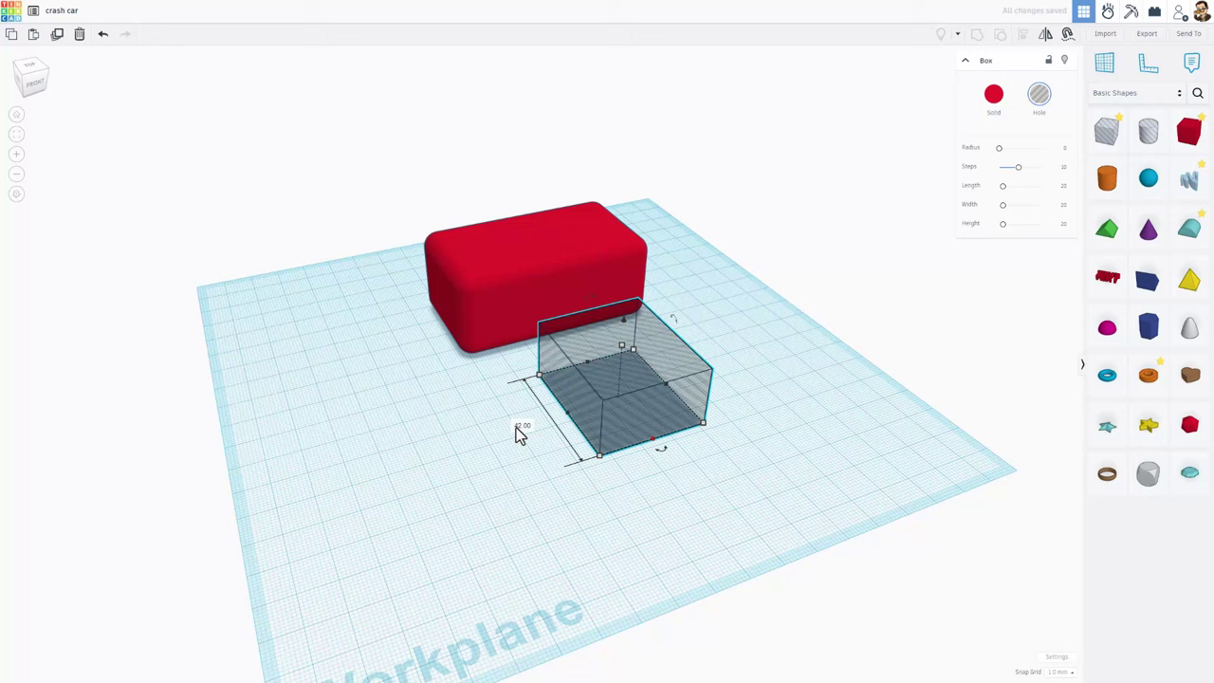
pyautogui.click(518, 425)
pyautogui.write('35')
pyautogui.press('Return')
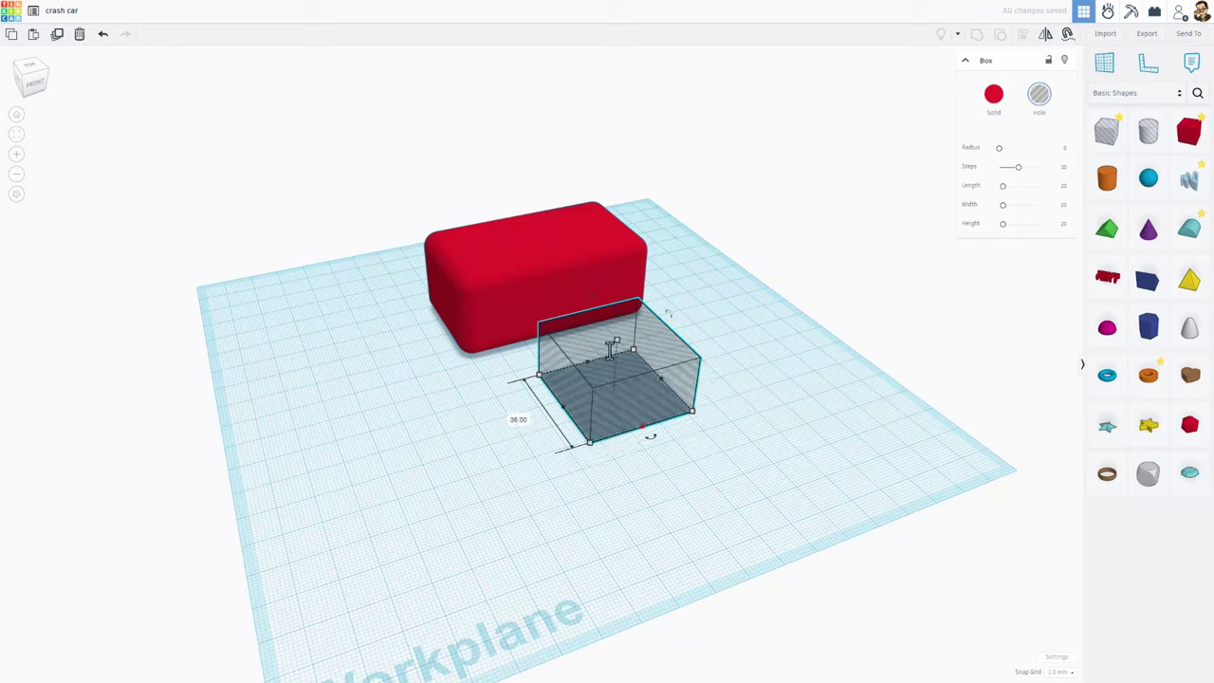
pyautogui.moveTo(618, 340); pyautogui.dragTo(625, 284)
pyautogui.click(760, 232)
pyautogui.moveTo(700, 190); pyautogui.dragTo(483, 464)
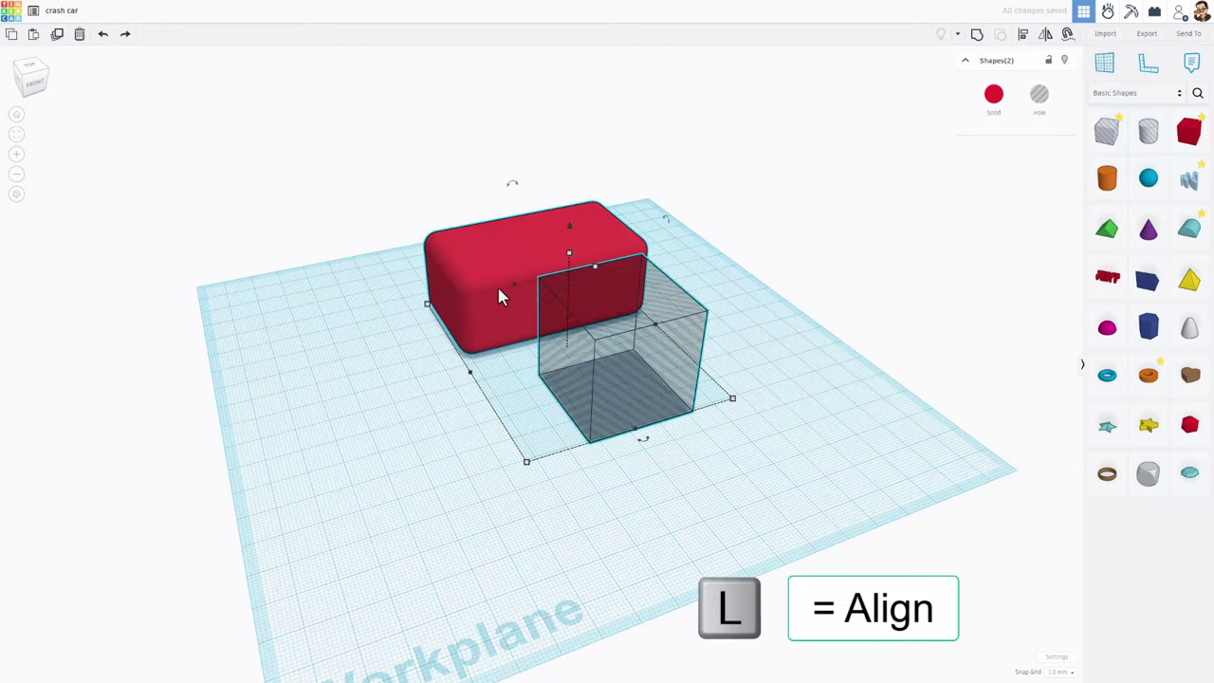
# Align the hole to the ends of the red body using Align (L)
pyautogui.press('l')
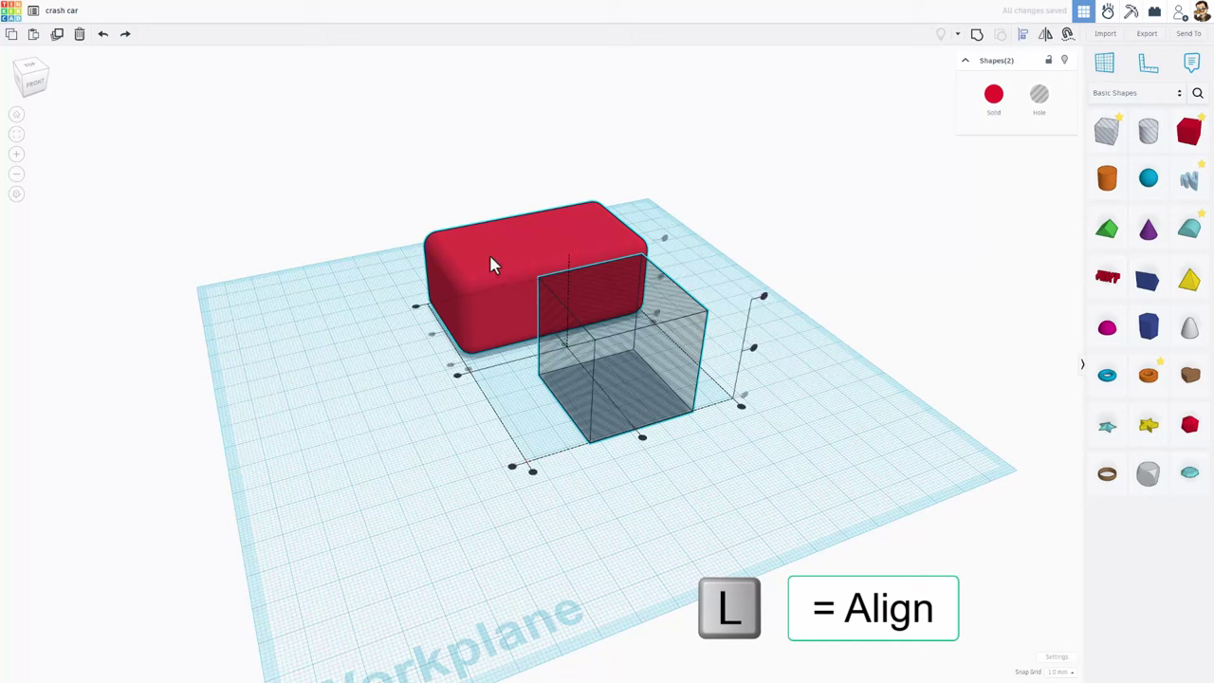
pyautogui.click(482, 270)
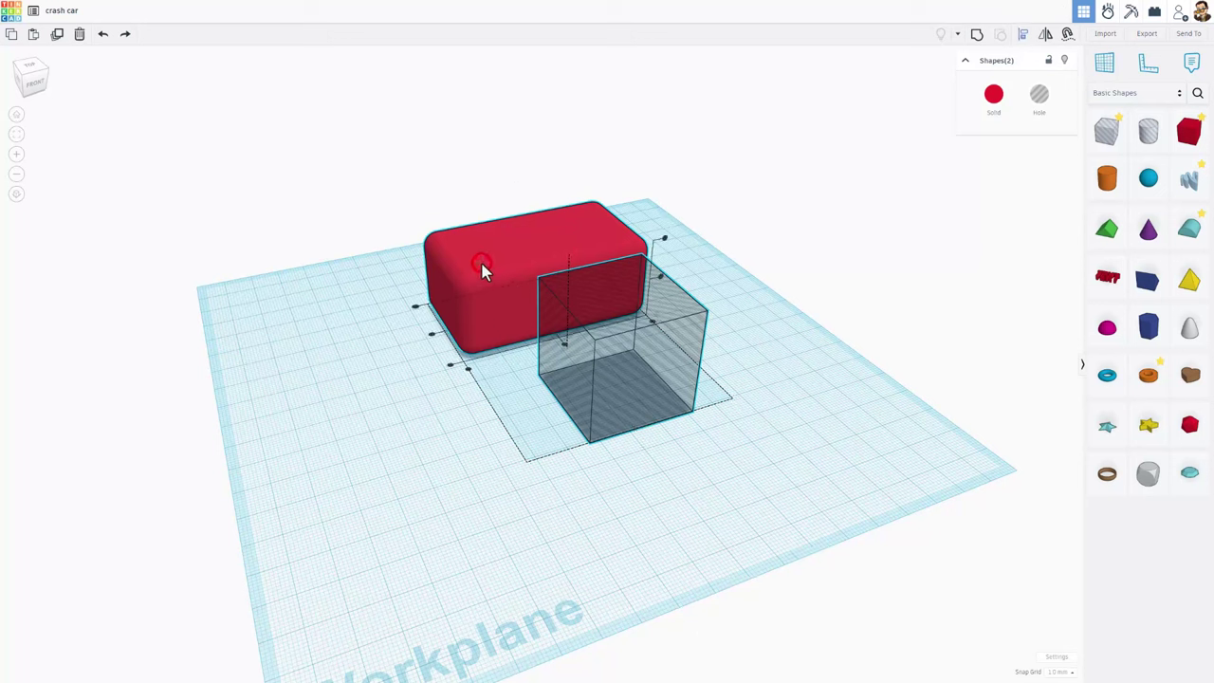
pyautogui.click(431, 337)
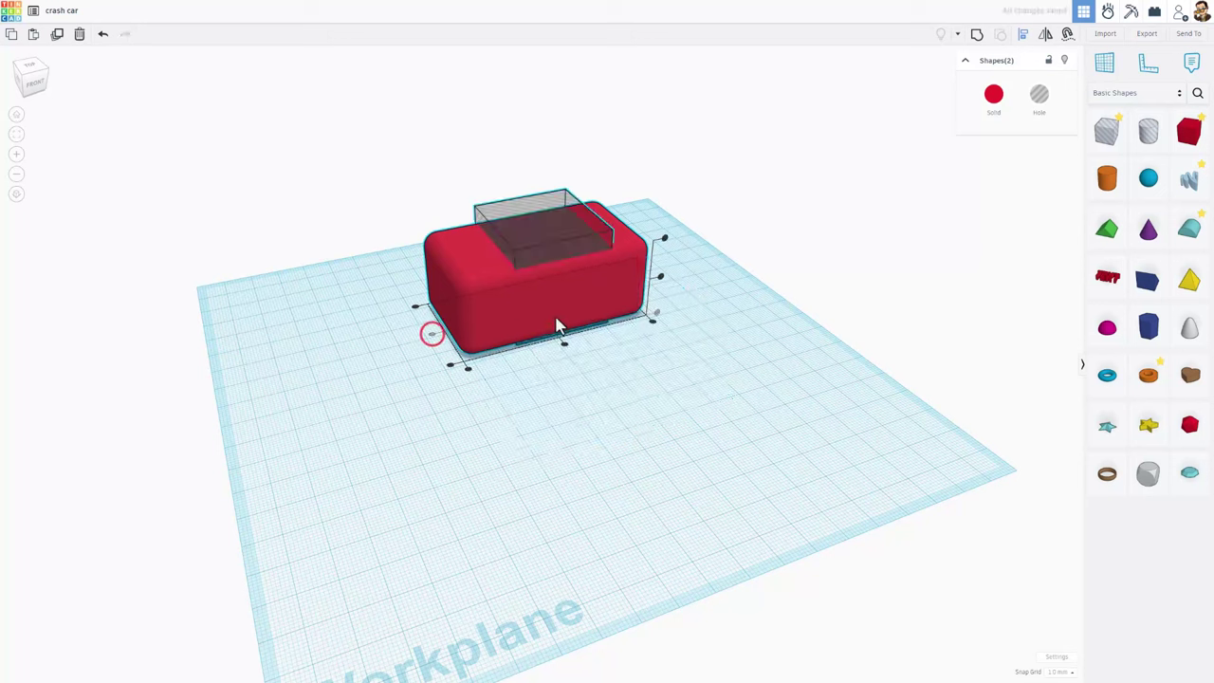
pyautogui.click(652, 325)
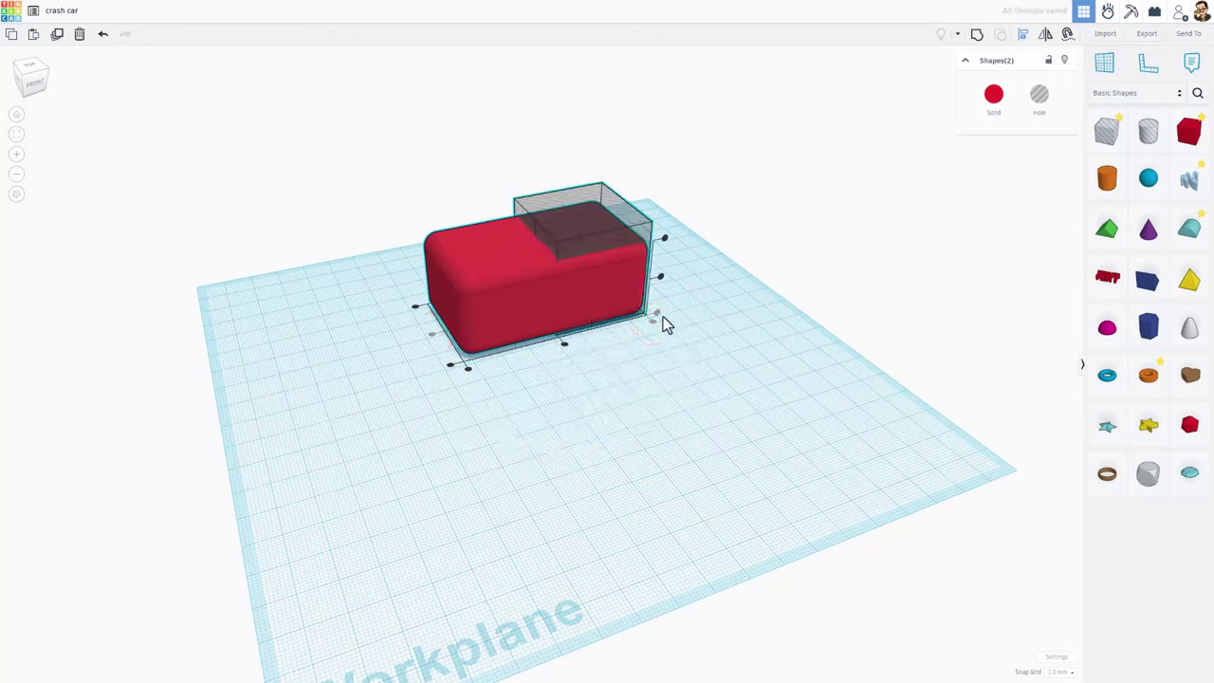
pyautogui.click(736, 344)
# Nudge the hole left and raise it so it sinks into the body's top
pyautogui.click(599, 226)
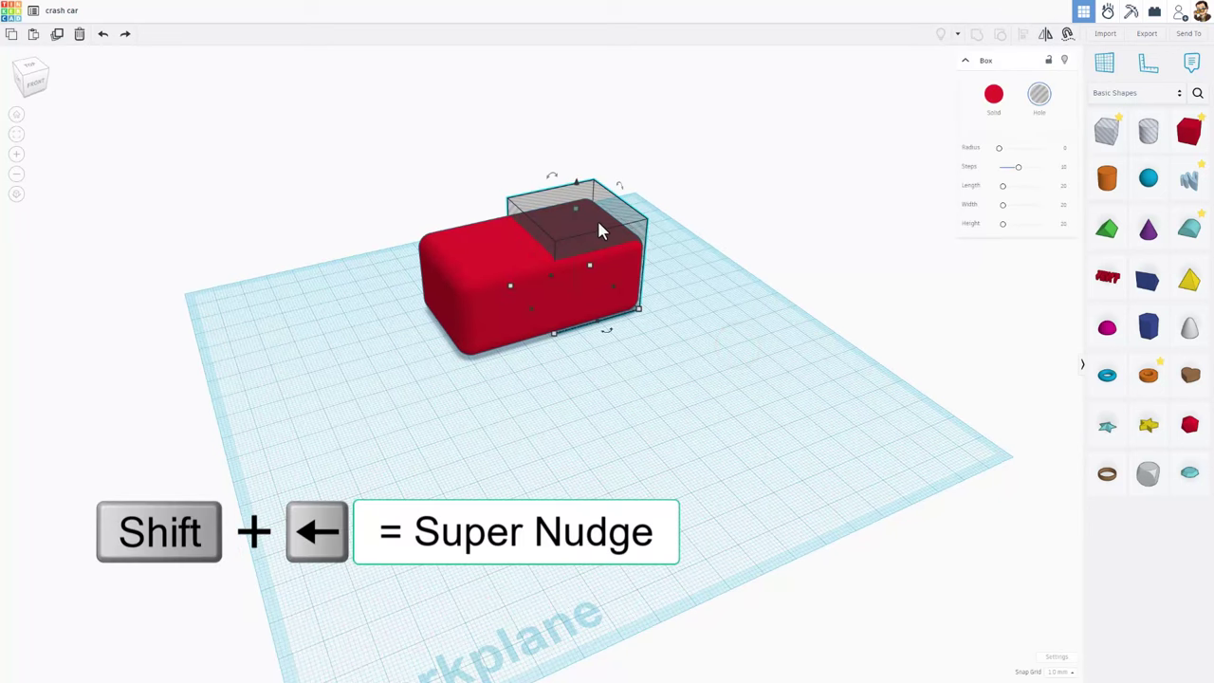
pyautogui.hotkey('shift', 'Left')
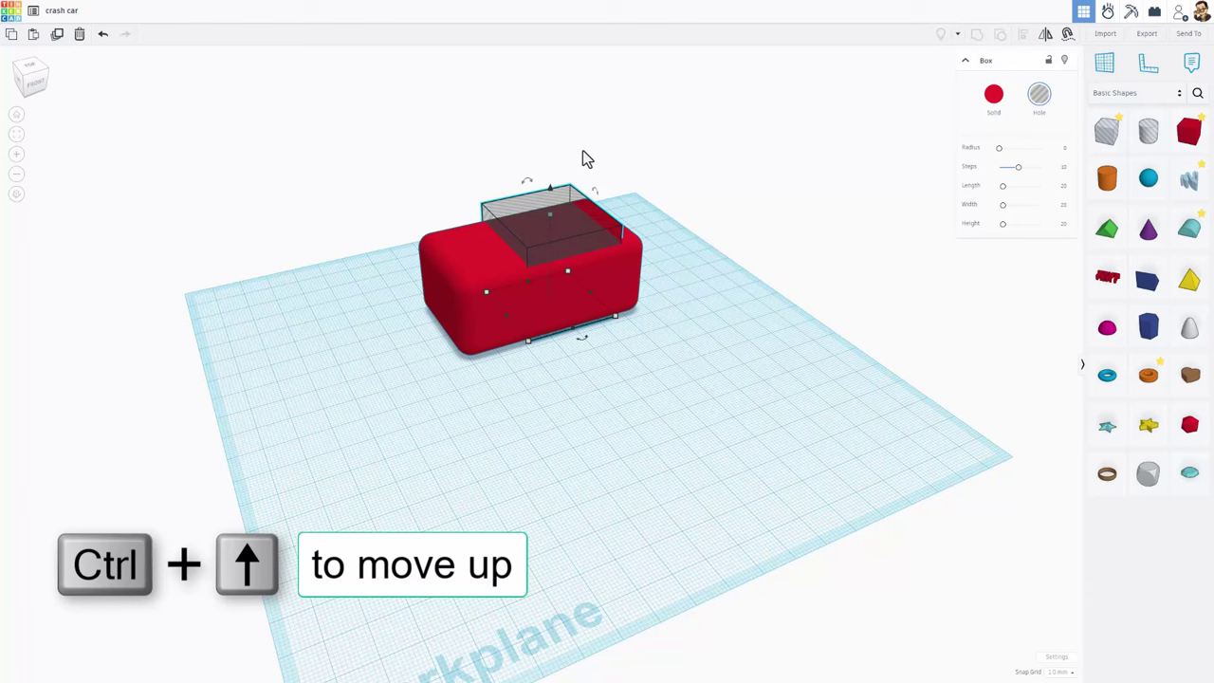
pyautogui.hotkey('ctrl', 'Up')
pyautogui.hotkey('ctrl', 'Up')
pyautogui.hotkey('ctrl', 'Up')
pyautogui.hotkey('ctrl', 'Up')
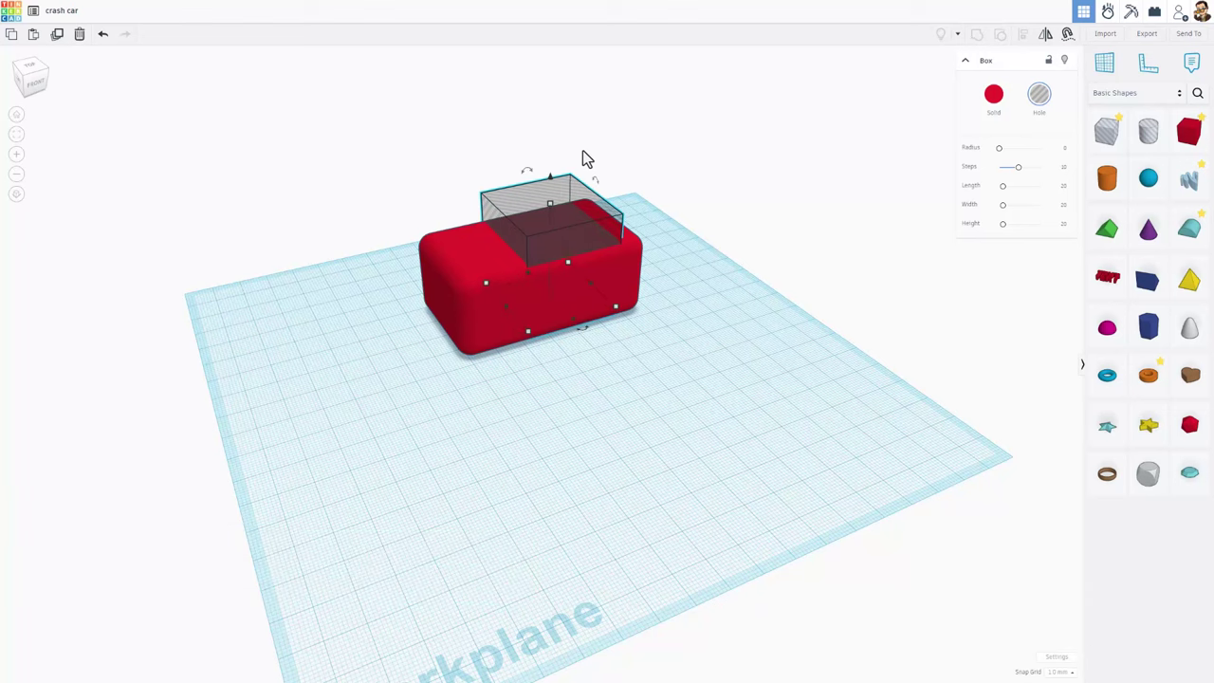
pyautogui.moveTo(275, 294); pyautogui.dragTo(347, 214, button='right')
# Group the hole with the red body to cut a seat pocket into its rear top
pyautogui.moveTo(344, 205); pyautogui.dragTo(618, 383)
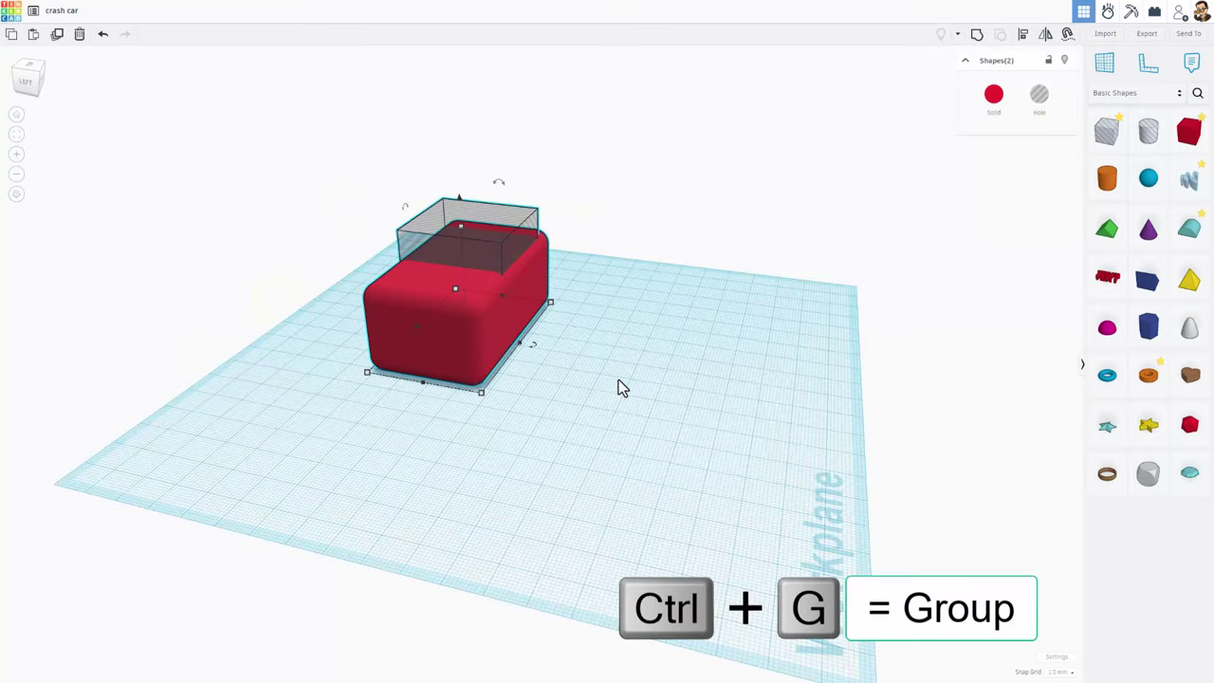
pyautogui.hotkey('ctrl', 'g')
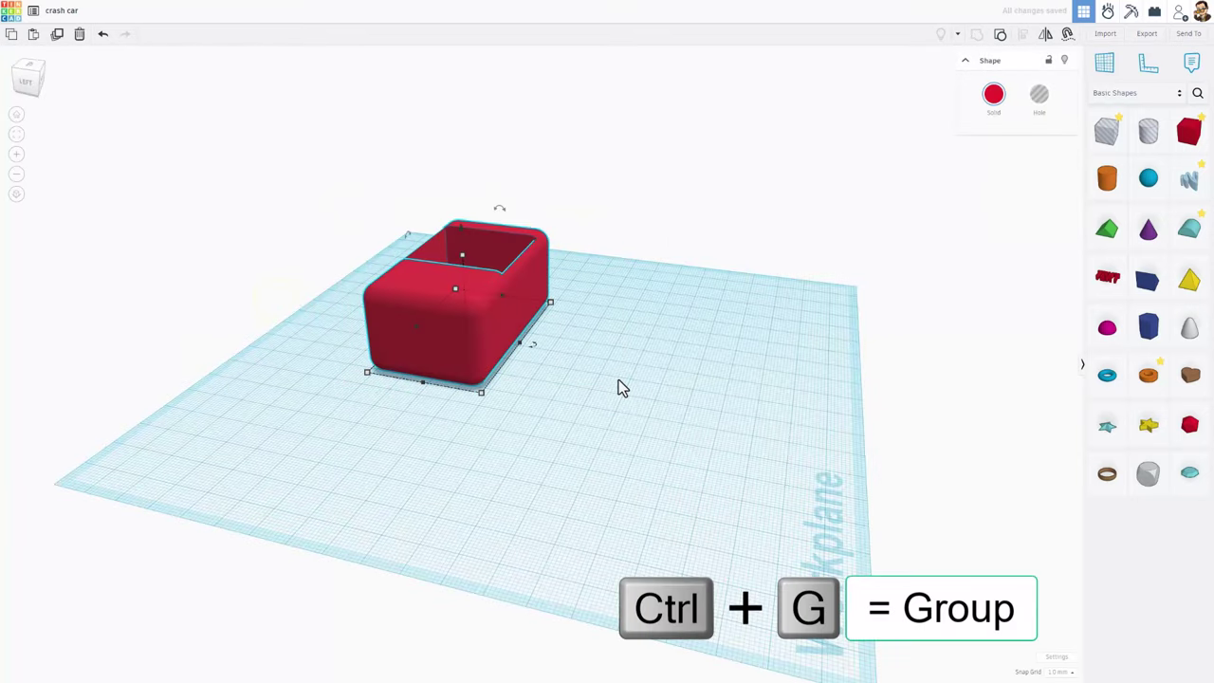
pyautogui.moveTo(598, 355); pyautogui.dragTo(445, 360, button='right')
pyautogui.click(529, 252)
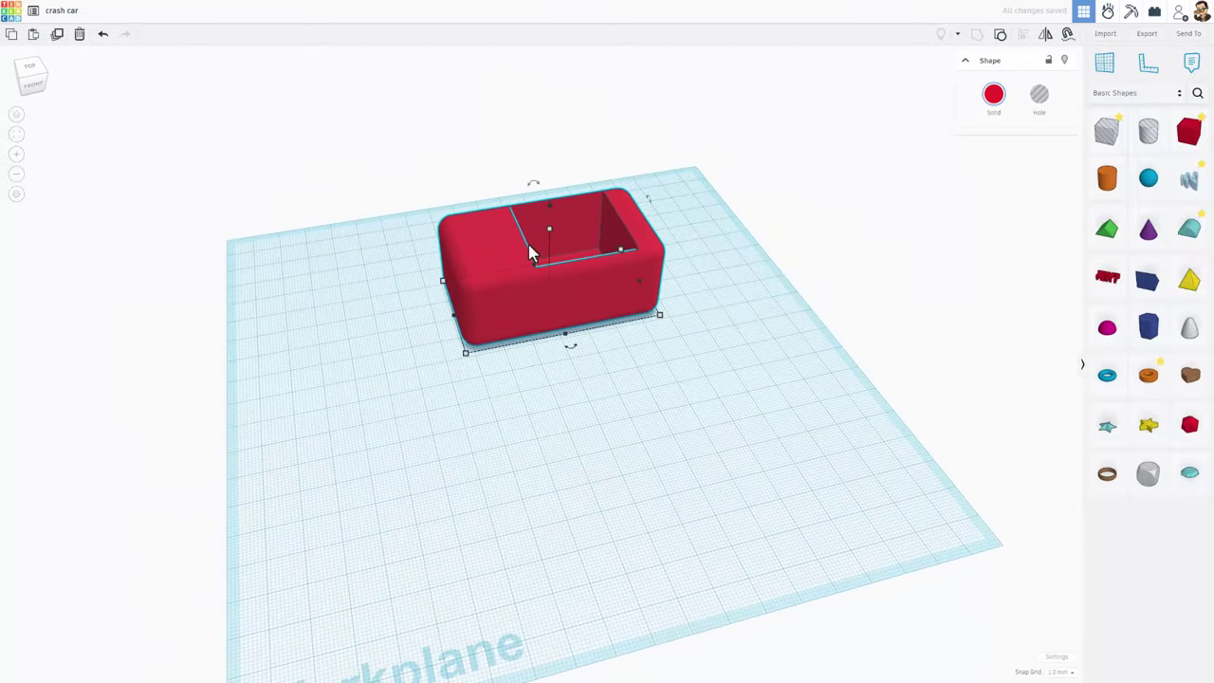
pyautogui.click(607, 366)
# Add a brown box beside the car and set its height to 30 mm
pyautogui.moveTo(634, 406); pyautogui.dragTo(1049, 216, button='right')
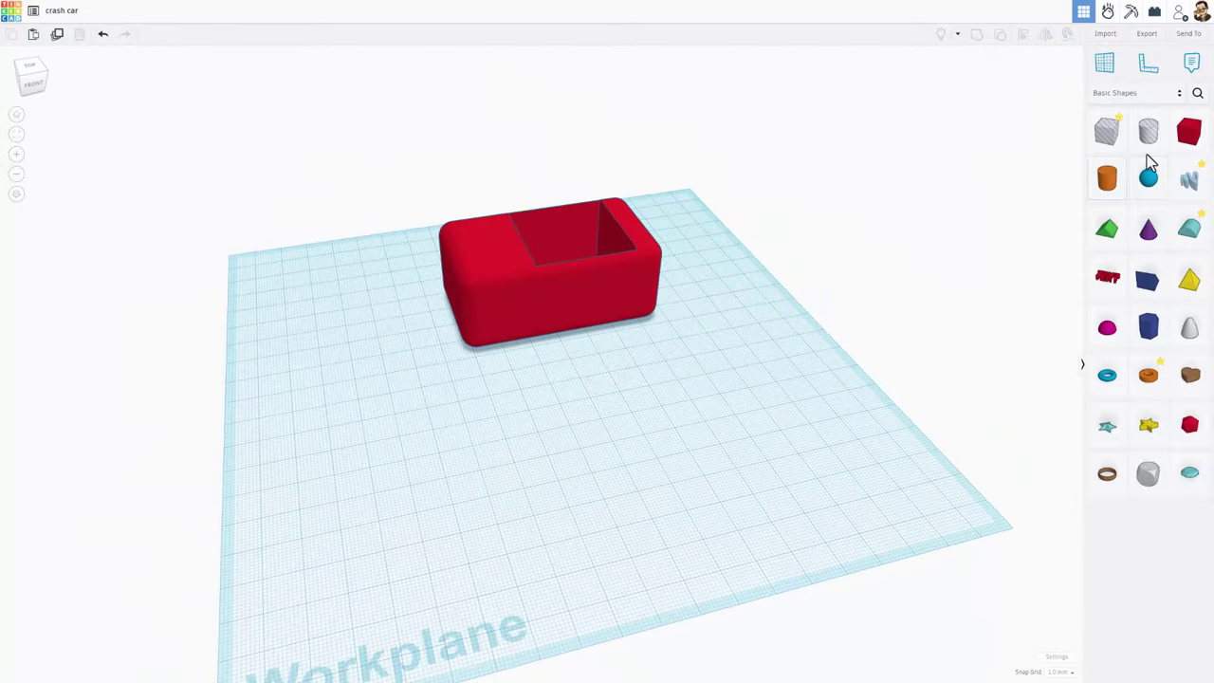
pyautogui.moveTo(1187, 131); pyautogui.dragTo(648, 395)
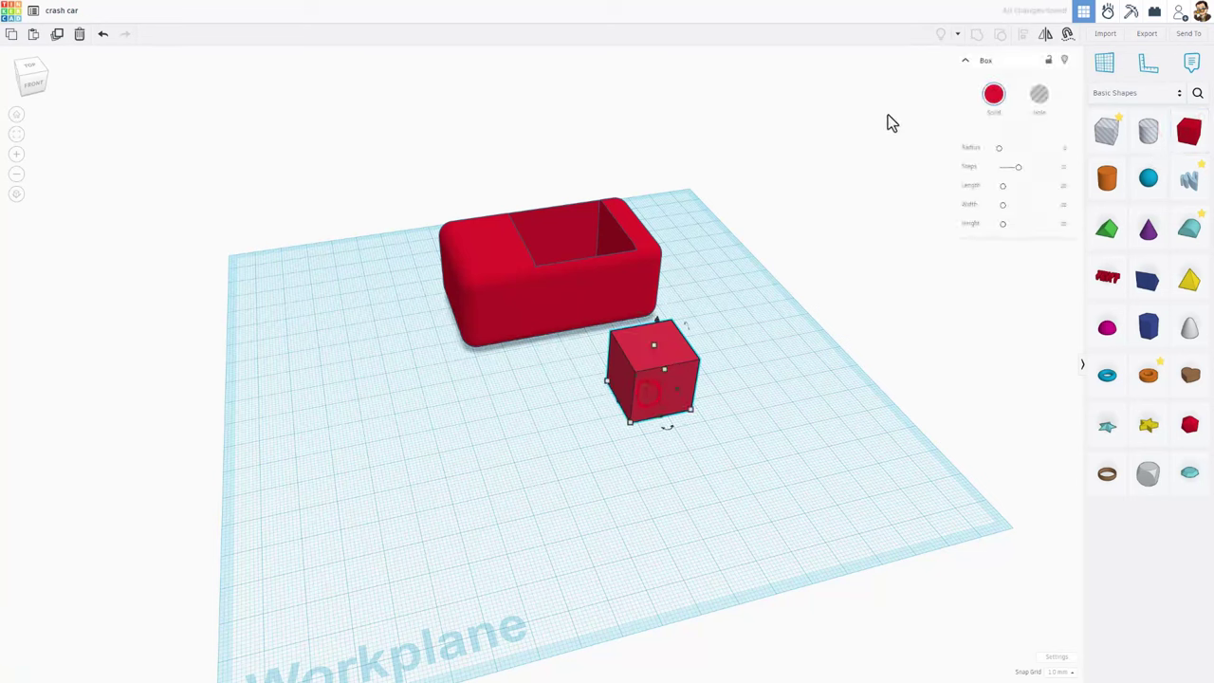
pyautogui.click(993, 95)
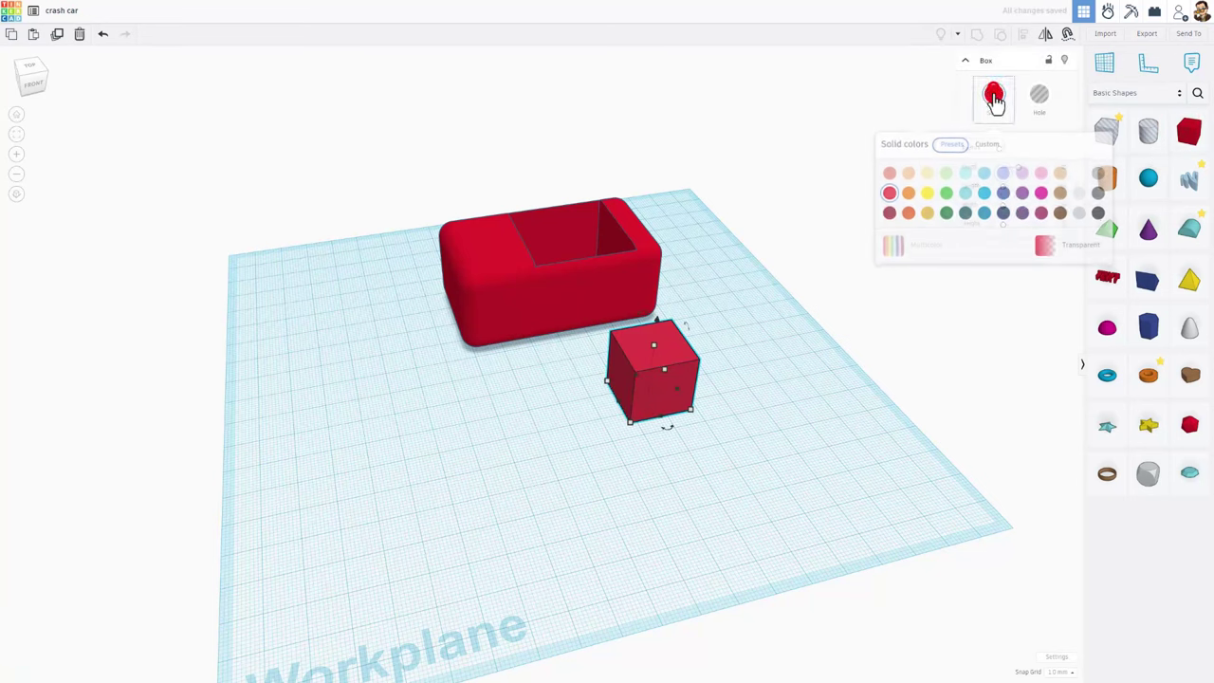
pyautogui.click(1060, 195)
pyautogui.click(629, 434)
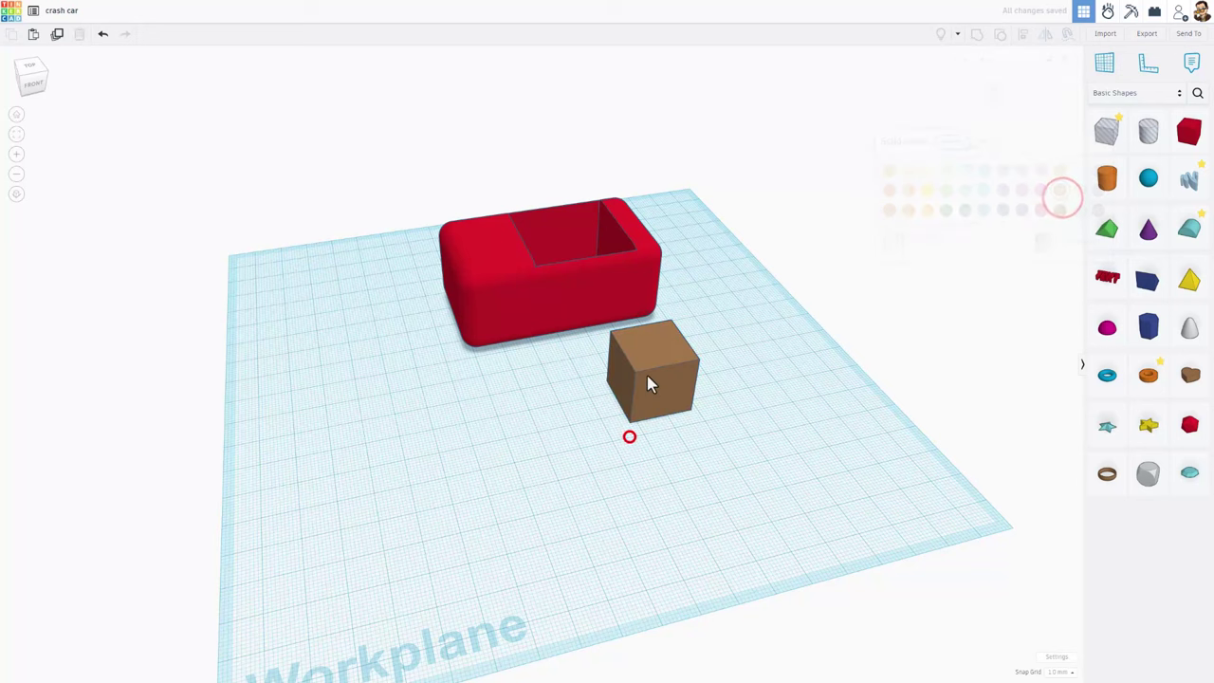
pyautogui.click(648, 373)
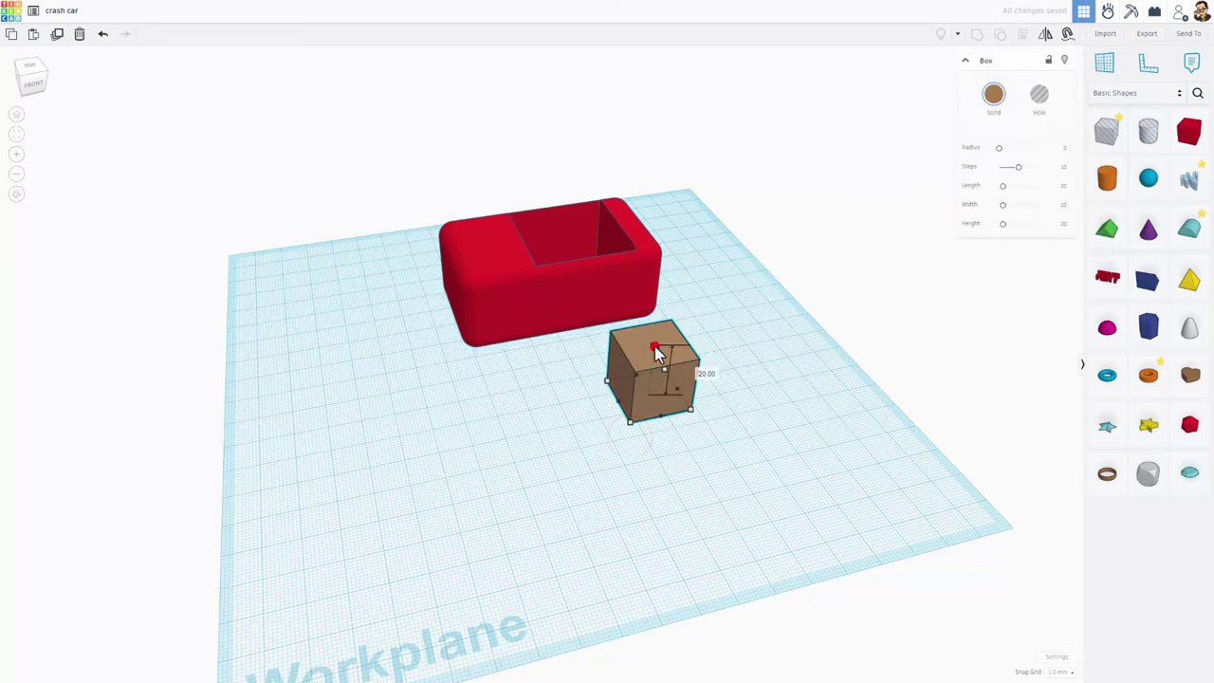
pyautogui.moveTo(655, 347); pyautogui.dragTo(661, 337)
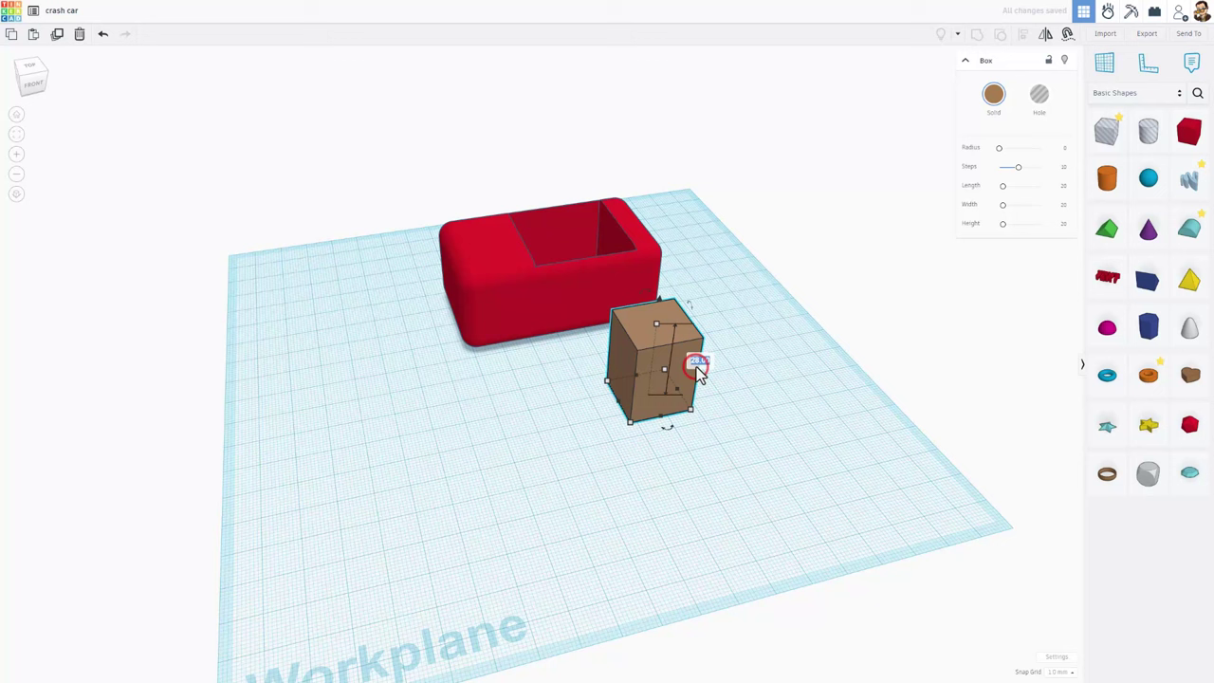
pyautogui.write('30')
pyautogui.press('Return')
pyautogui.click(413, 407)
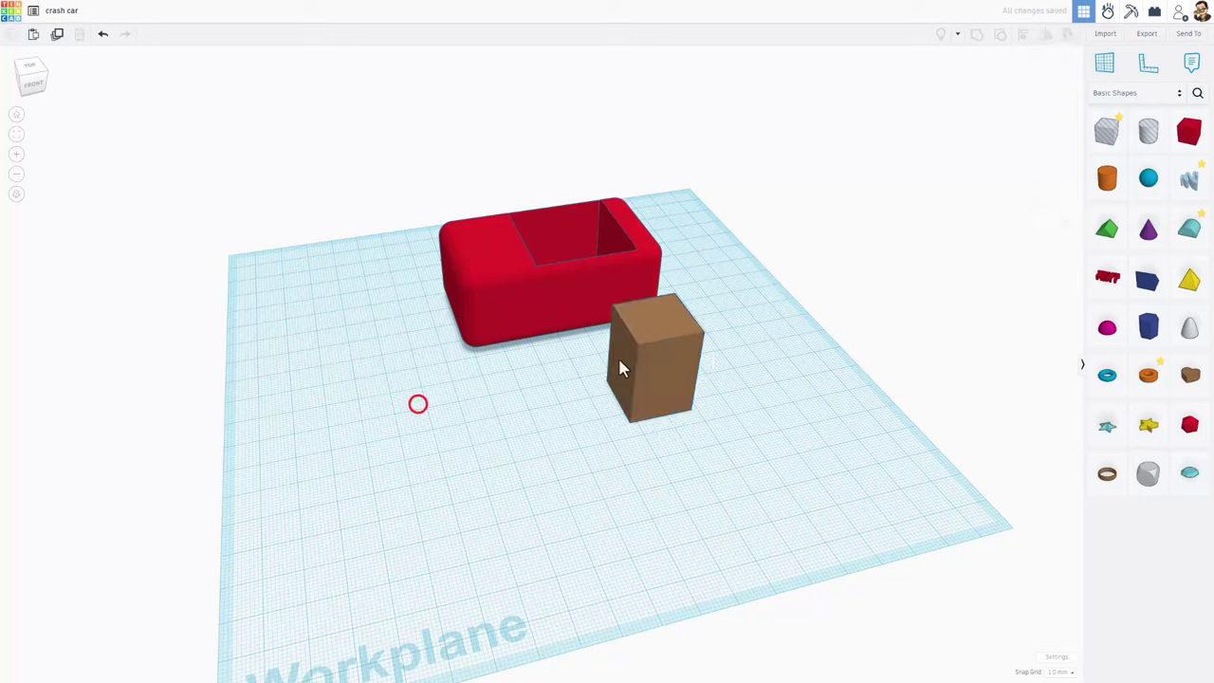
pyautogui.click(651, 357)
# Duplicate the brown box, turn the copy into a hole, and resize it to 15 by 17
pyautogui.hotkey('ctrl', 'd')
pyautogui.moveTo(651, 366); pyautogui.dragTo(569, 383)
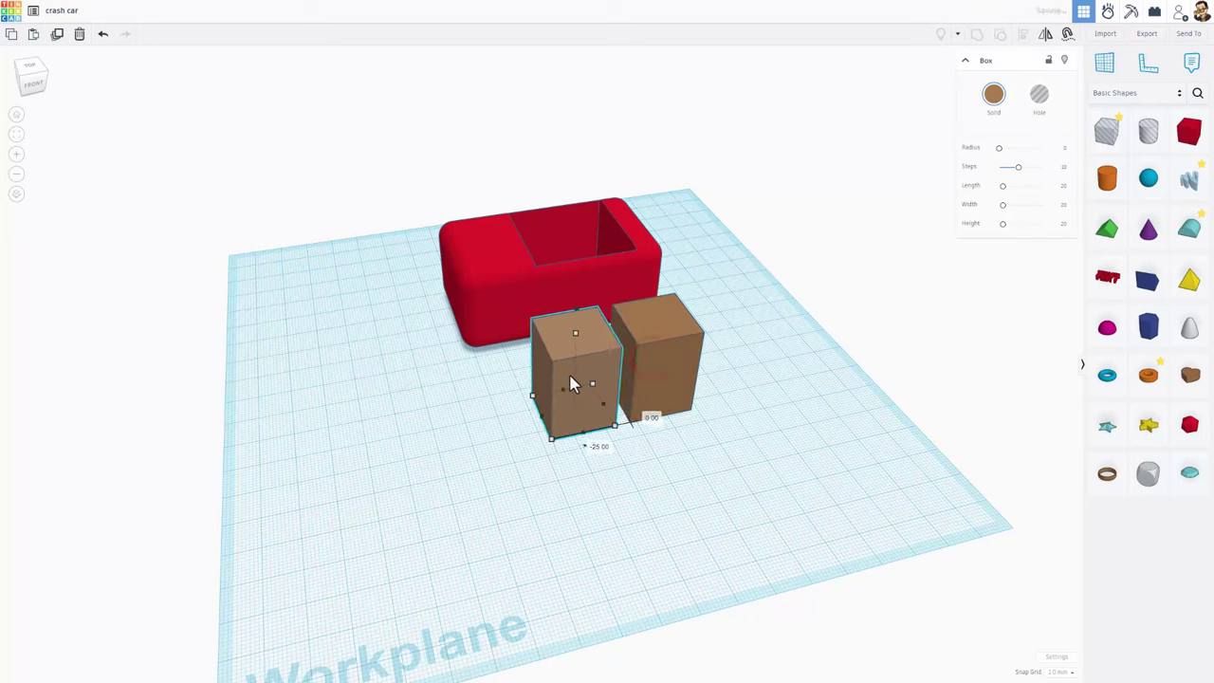
pyautogui.click(1035, 98)
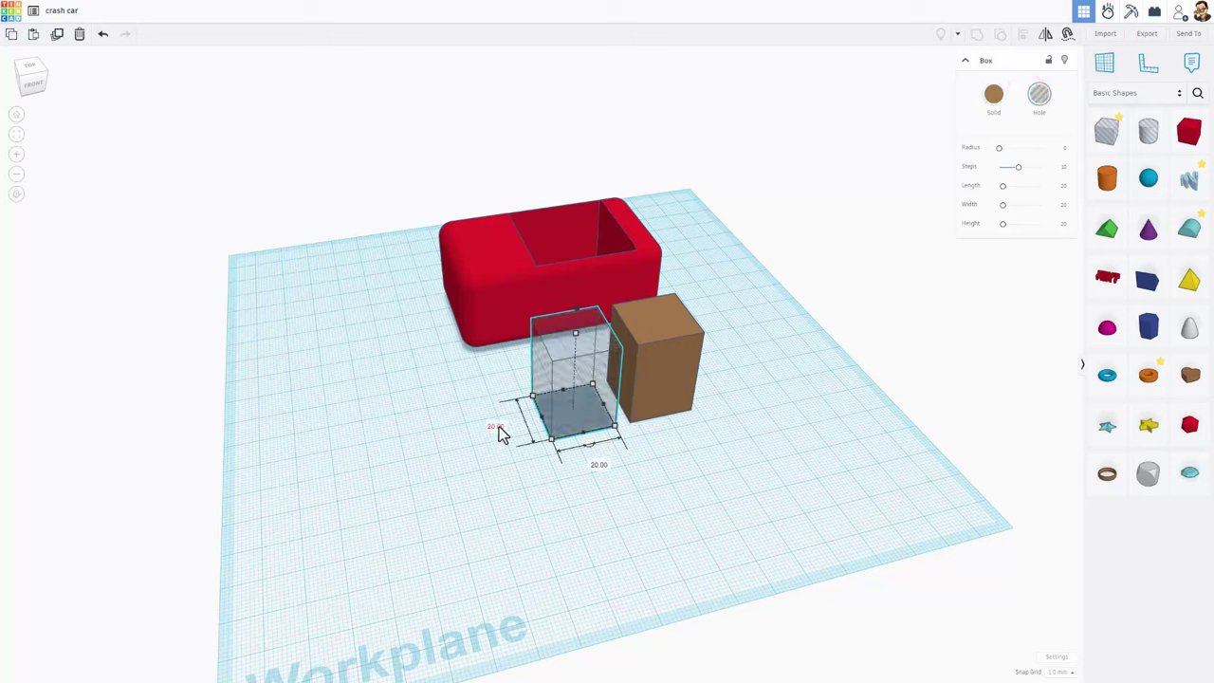
pyautogui.click(497, 424)
pyautogui.write('15')
pyautogui.press('Return')
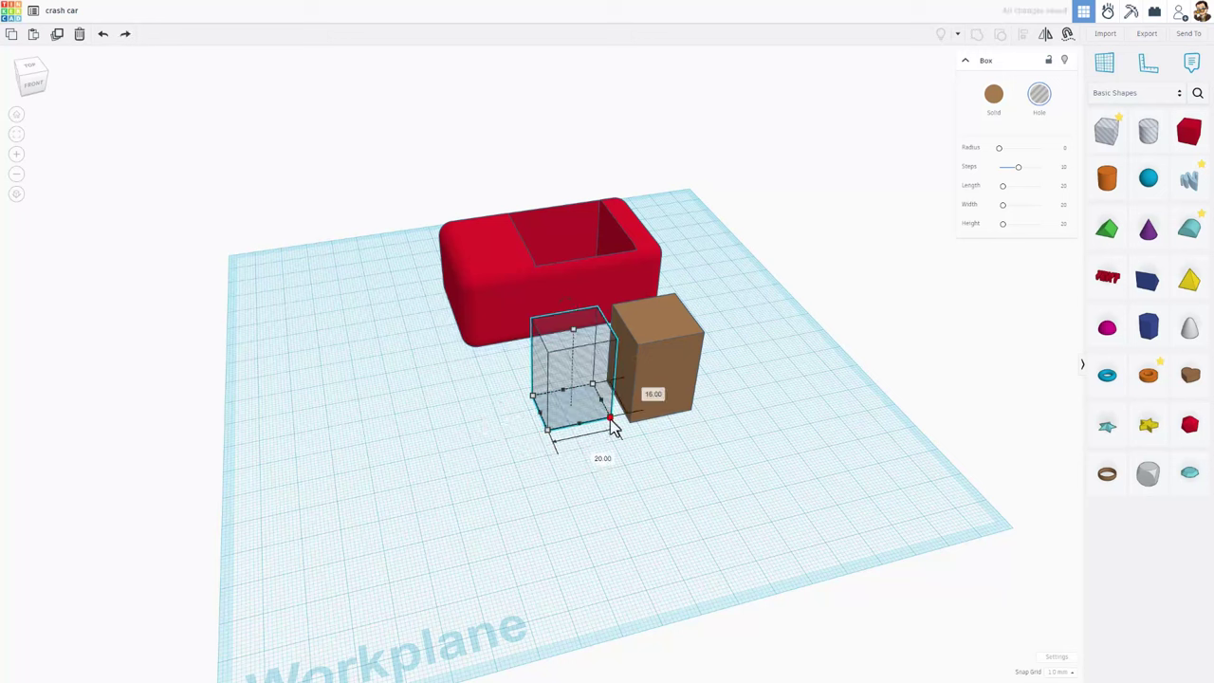
pyautogui.click(596, 454)
pyautogui.write('17')
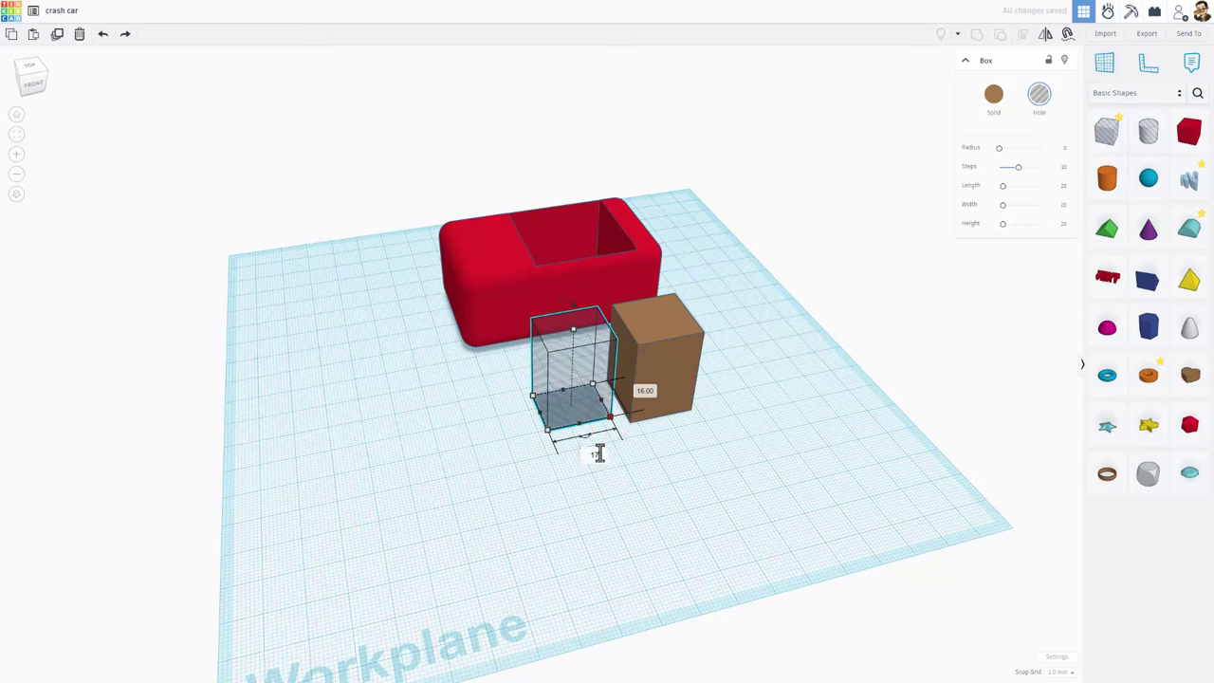
pyautogui.press('Return')
pyautogui.click(618, 503)
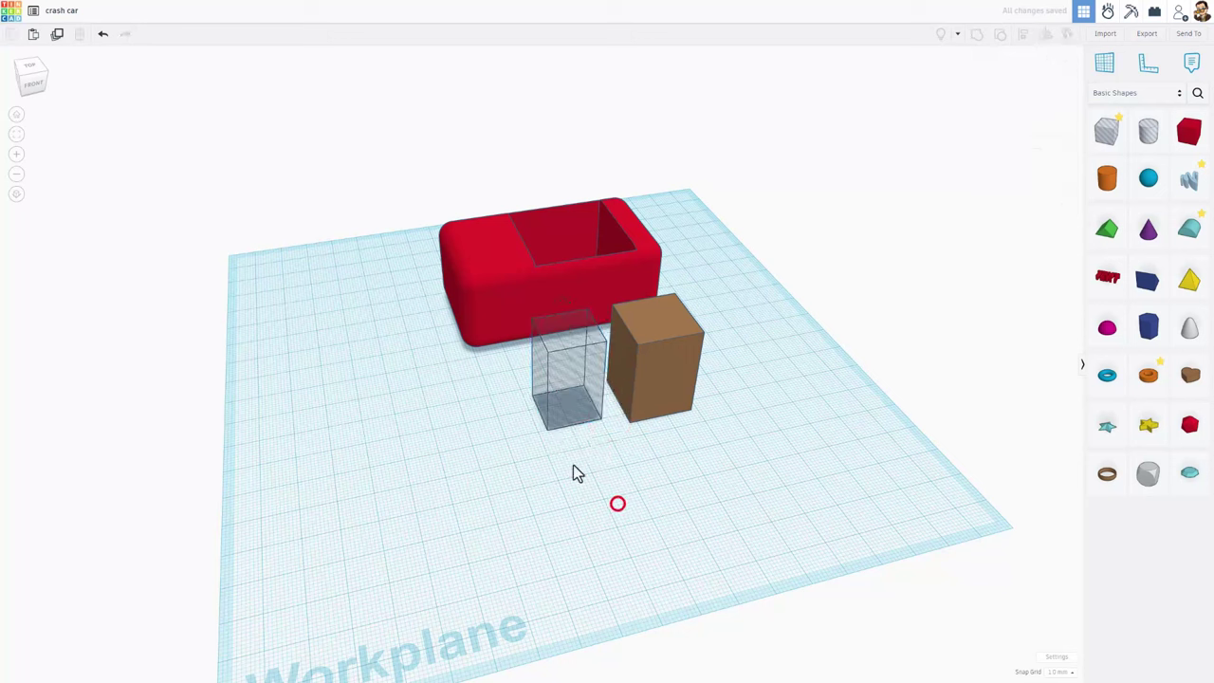
# Center the hole within the brown box and raise it above the workplane
pyautogui.moveTo(478, 417); pyautogui.dragTo(709, 388)
pyautogui.press('l')
pyautogui.press('l')
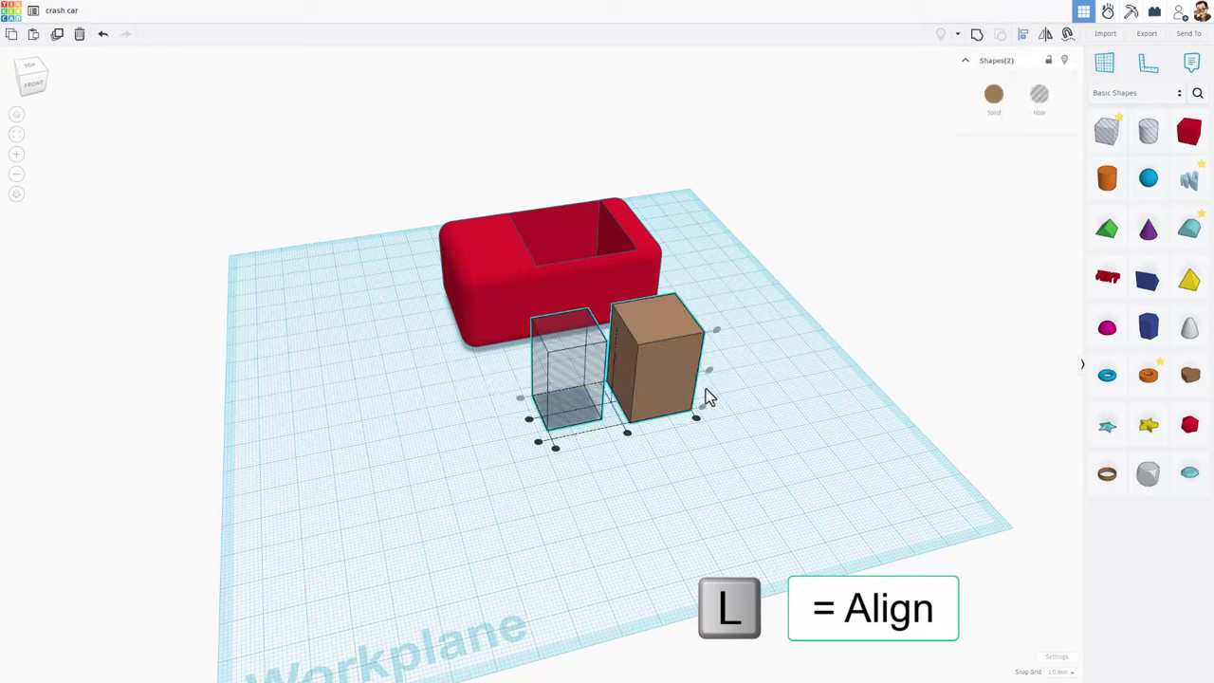
pyautogui.click(664, 403)
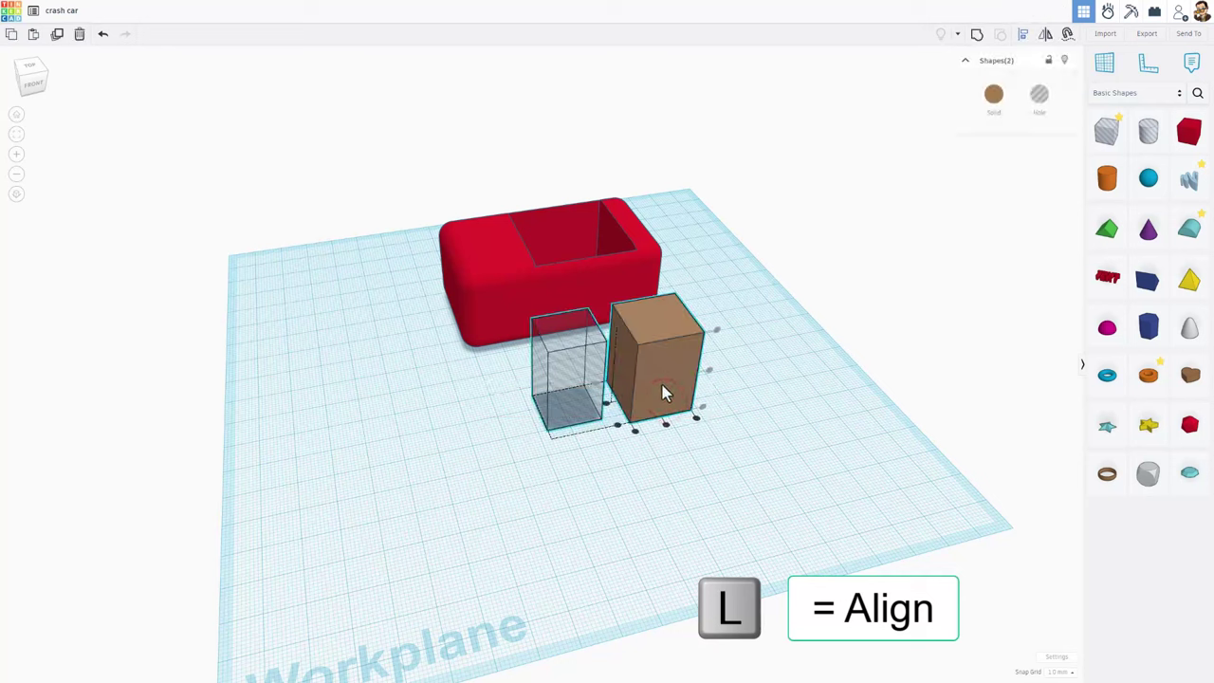
pyautogui.click(636, 431)
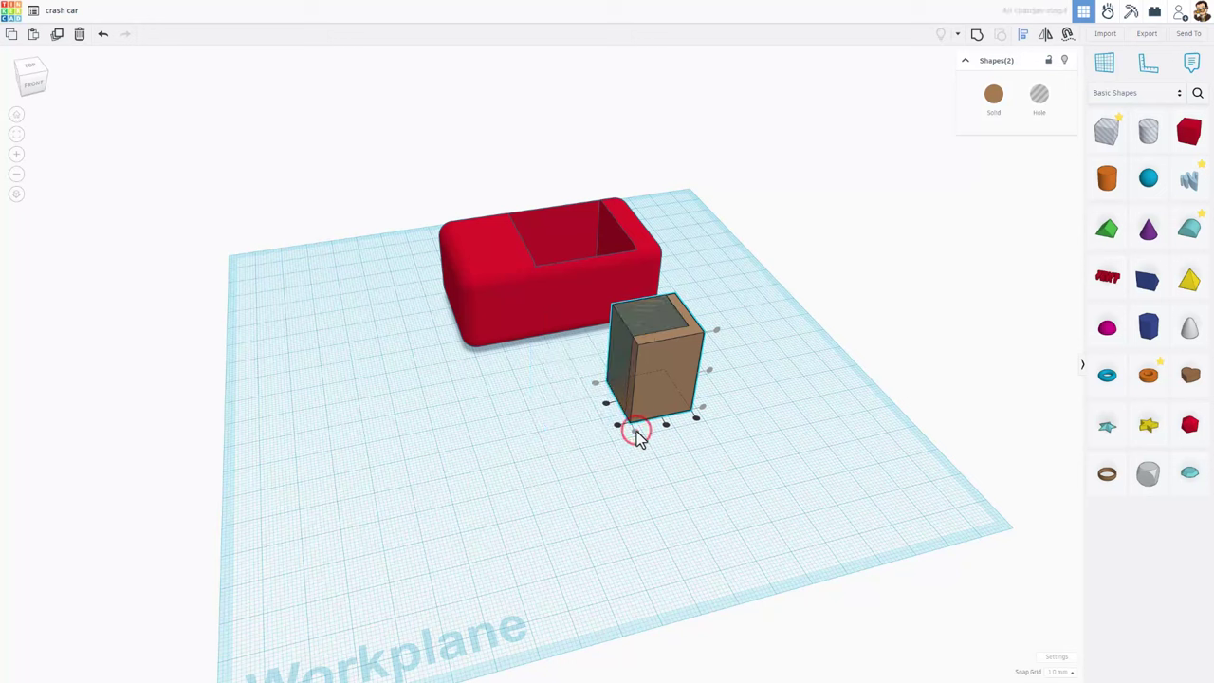
pyautogui.click(604, 404)
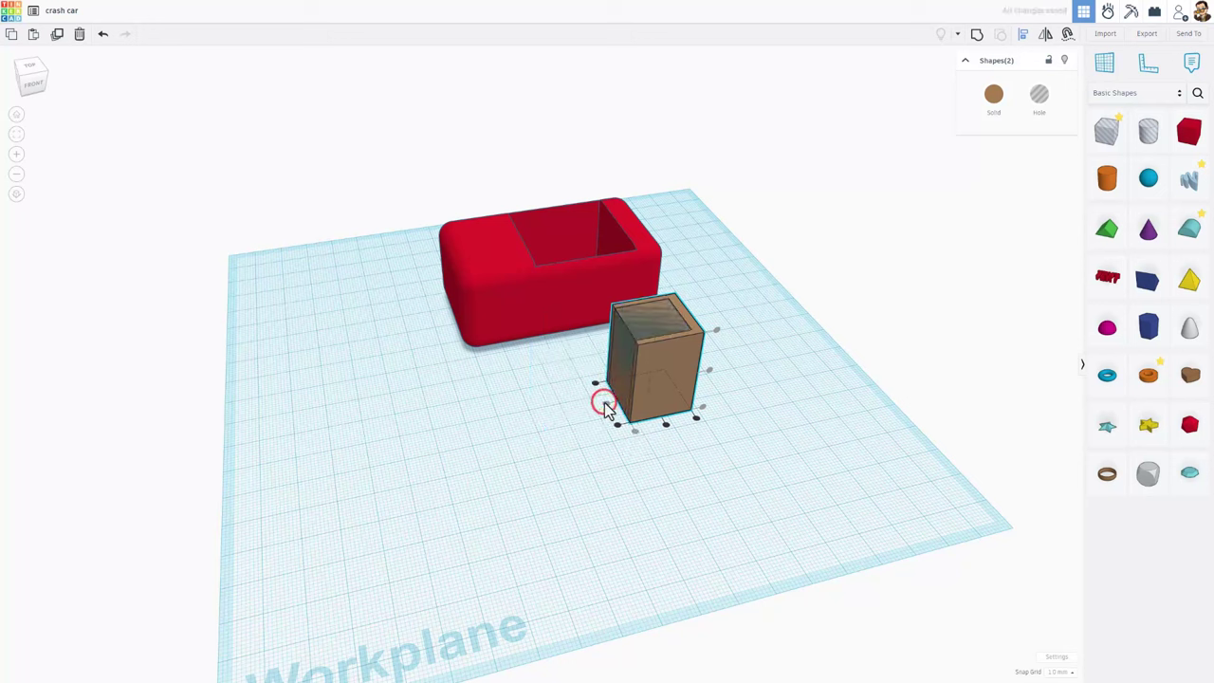
pyautogui.click(764, 401)
pyautogui.click(630, 325)
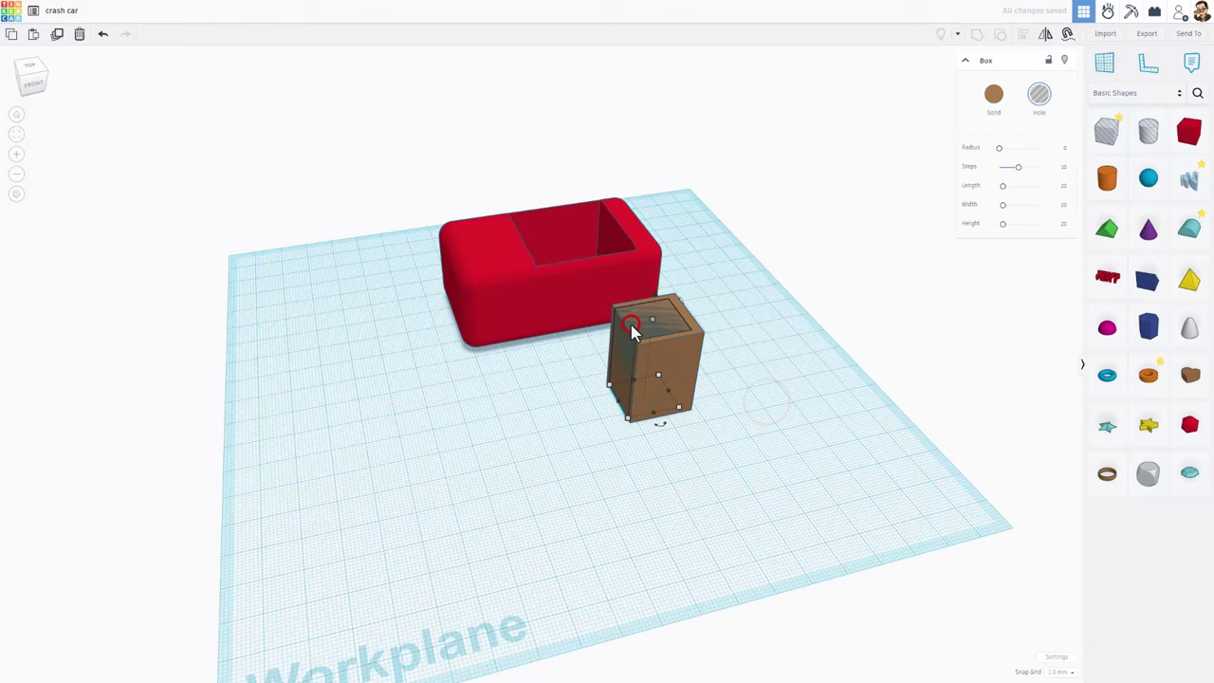
pyautogui.hotkey('ctrl', 'Up')
pyautogui.hotkey('ctrl', 'Up')
pyautogui.hotkey('ctrl', 'Up')
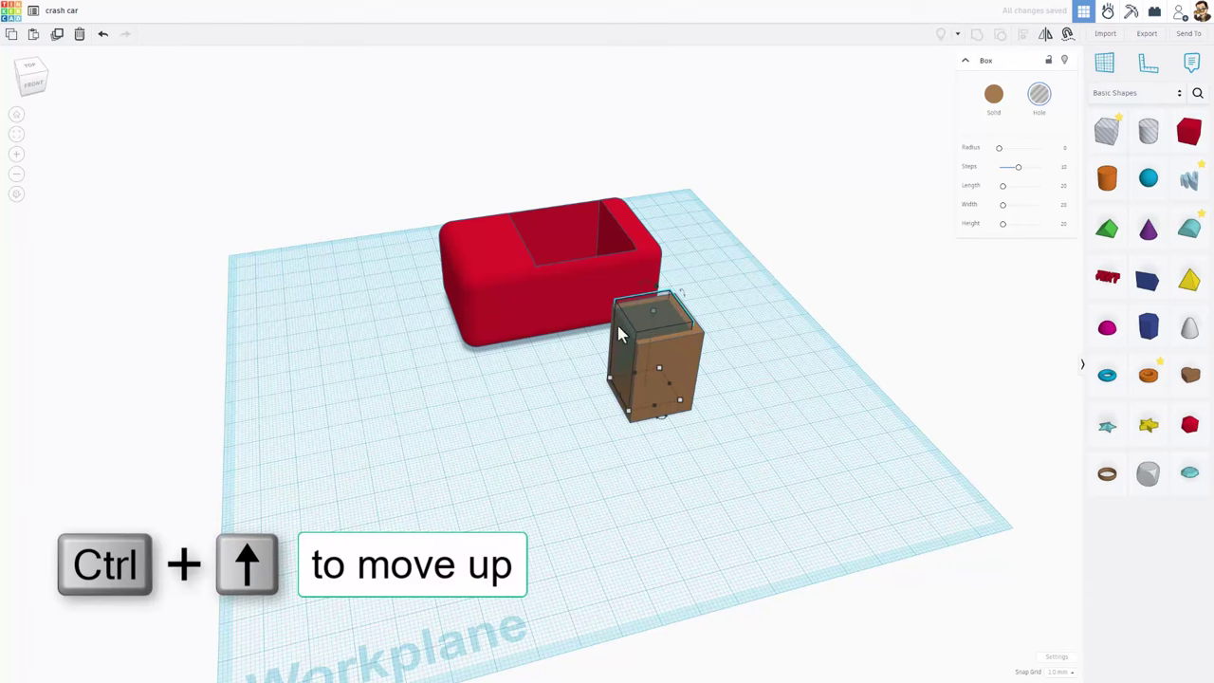
pyautogui.click(559, 376)
pyautogui.moveTo(559, 376); pyautogui.dragTo(759, 398, button='right')
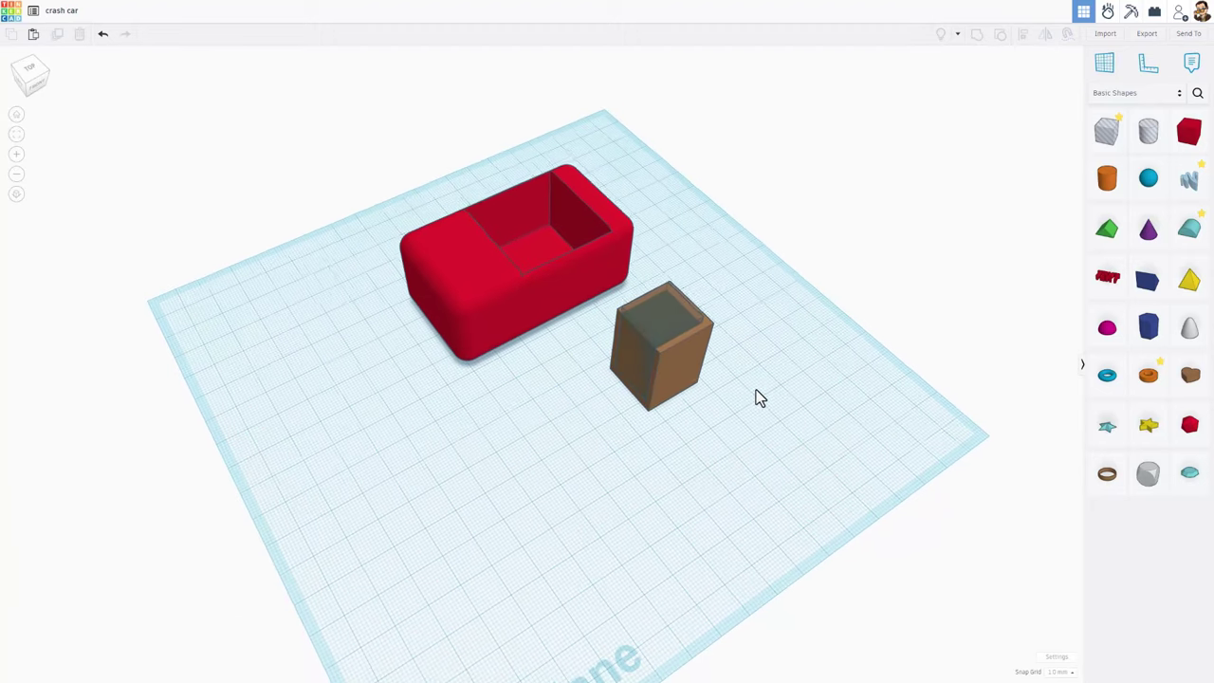
# Group the raised hole with the brown box to hollow it into an open seat shell
pyautogui.keyDown('shift'); pyautogui.click(685, 392); pyautogui.keyUp('shift')
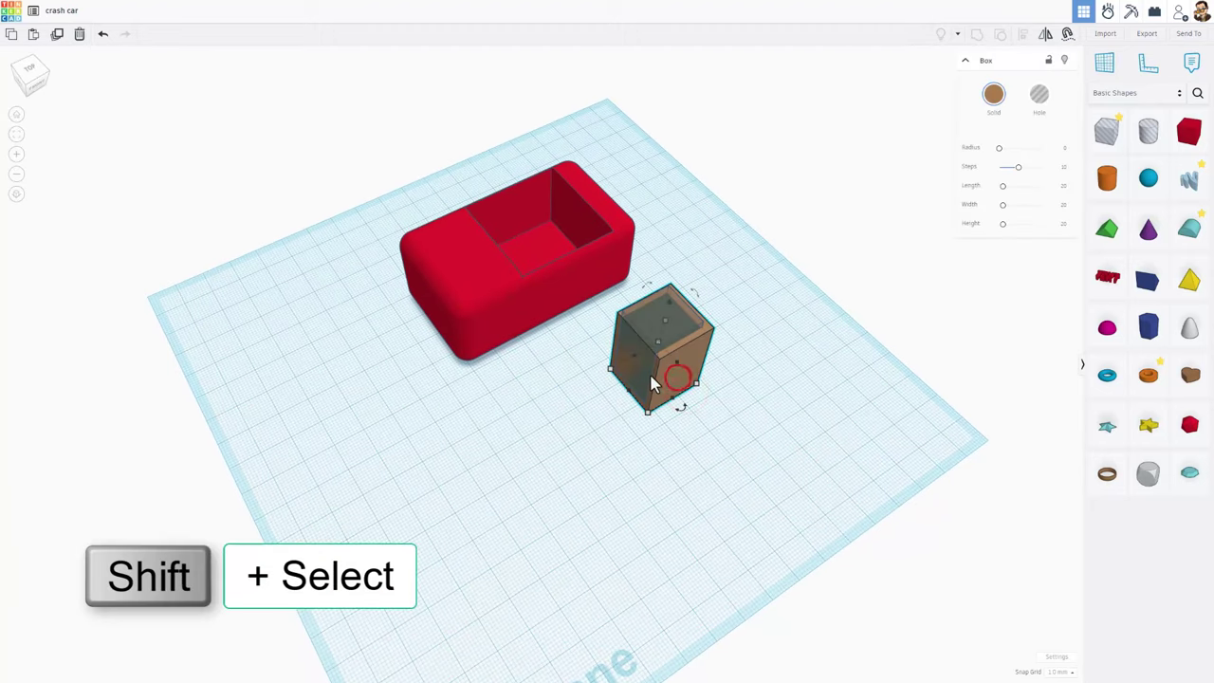
pyautogui.keyDown('shift'); pyautogui.click(650, 321); pyautogui.keyUp('shift')
pyautogui.hotkey('ctrl', 'g')
pyautogui.moveTo(650, 323); pyautogui.dragTo(639, 233, button='right')
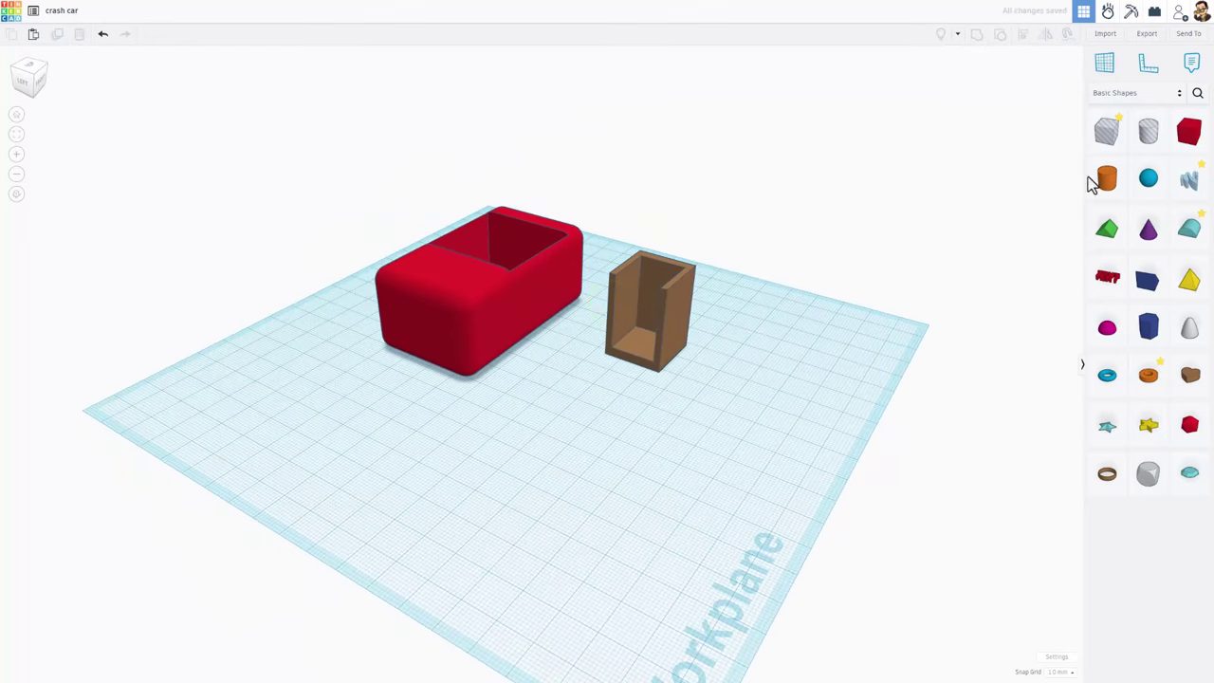
pyautogui.click(1106, 130)
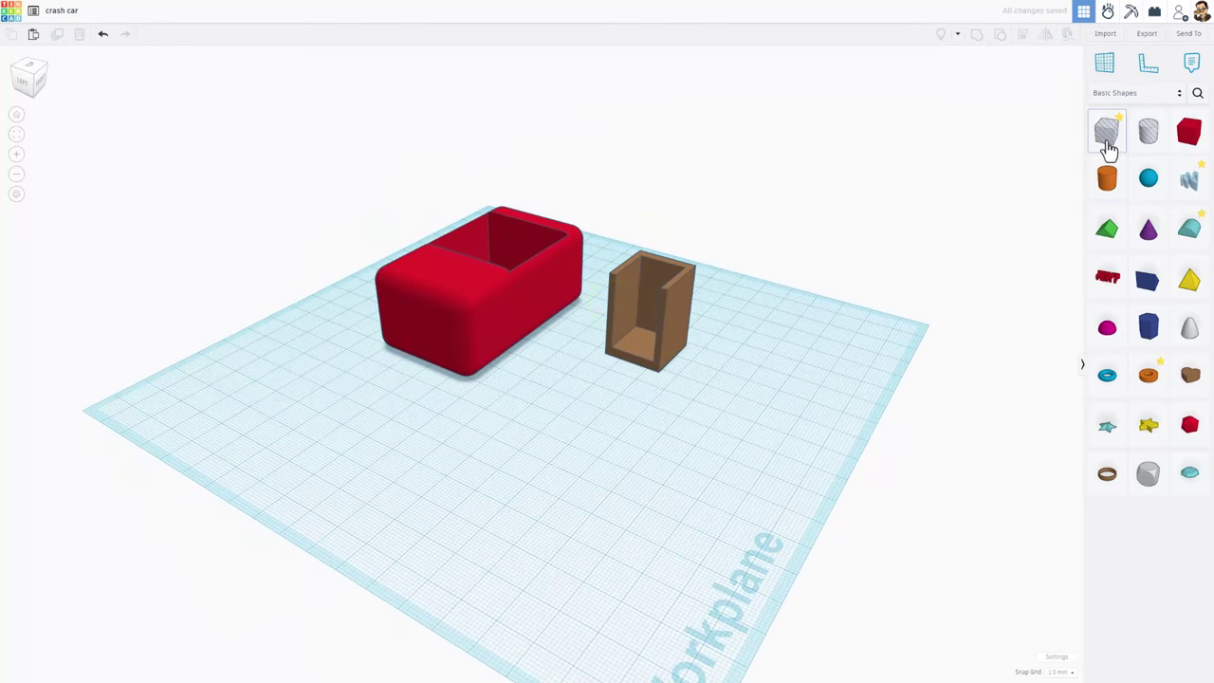
# Place a taller hole box over the seat and group it to carve a tall back and low sides
pyautogui.click(650, 289)
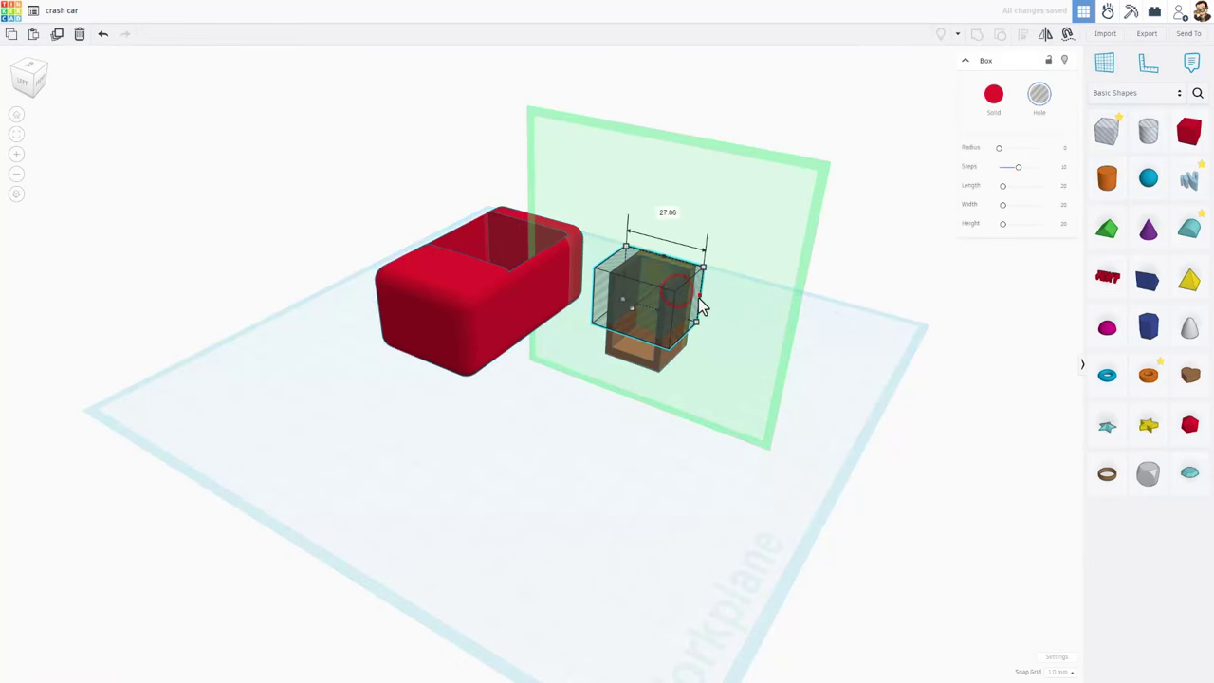
pyautogui.moveTo(668, 323); pyautogui.dragTo(752, 286, button='right')
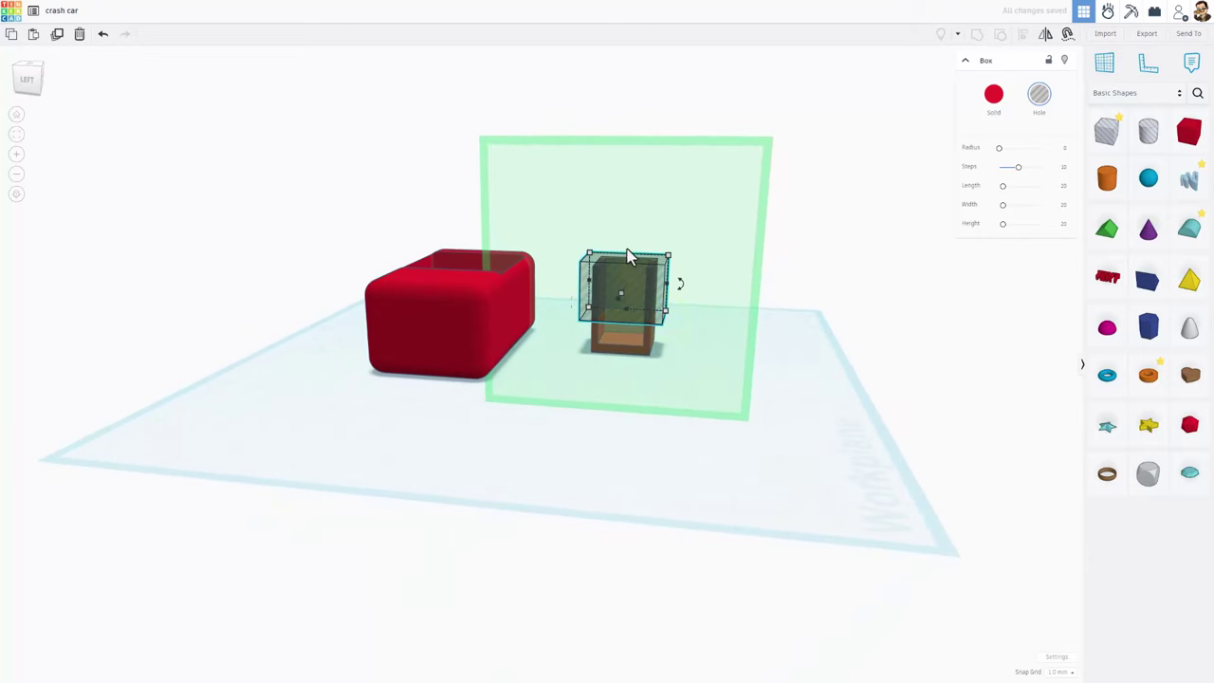
pyautogui.moveTo(629, 254)
pyautogui.mouseDown()
pyautogui.moveTo(628, 226)
pyautogui.moveTo(626, 241)
pyautogui.mouseUp()
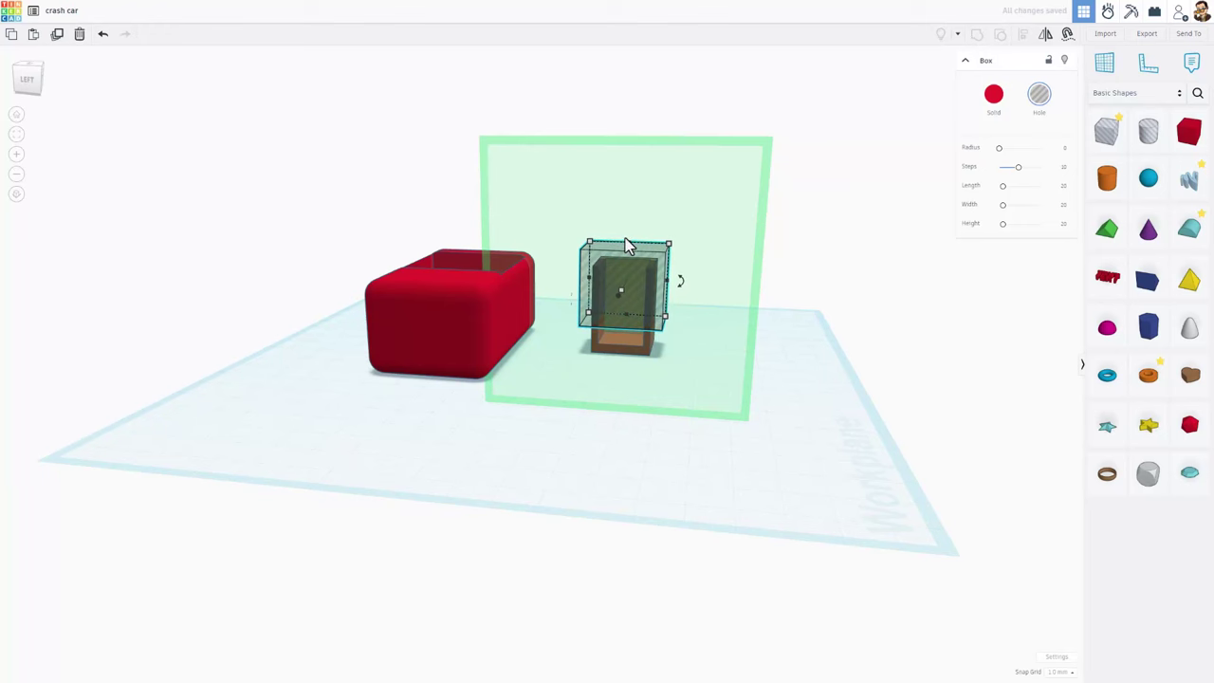
pyautogui.moveTo(648, 406); pyautogui.dragTo(766, 231, button='right')
pyautogui.click(767, 231)
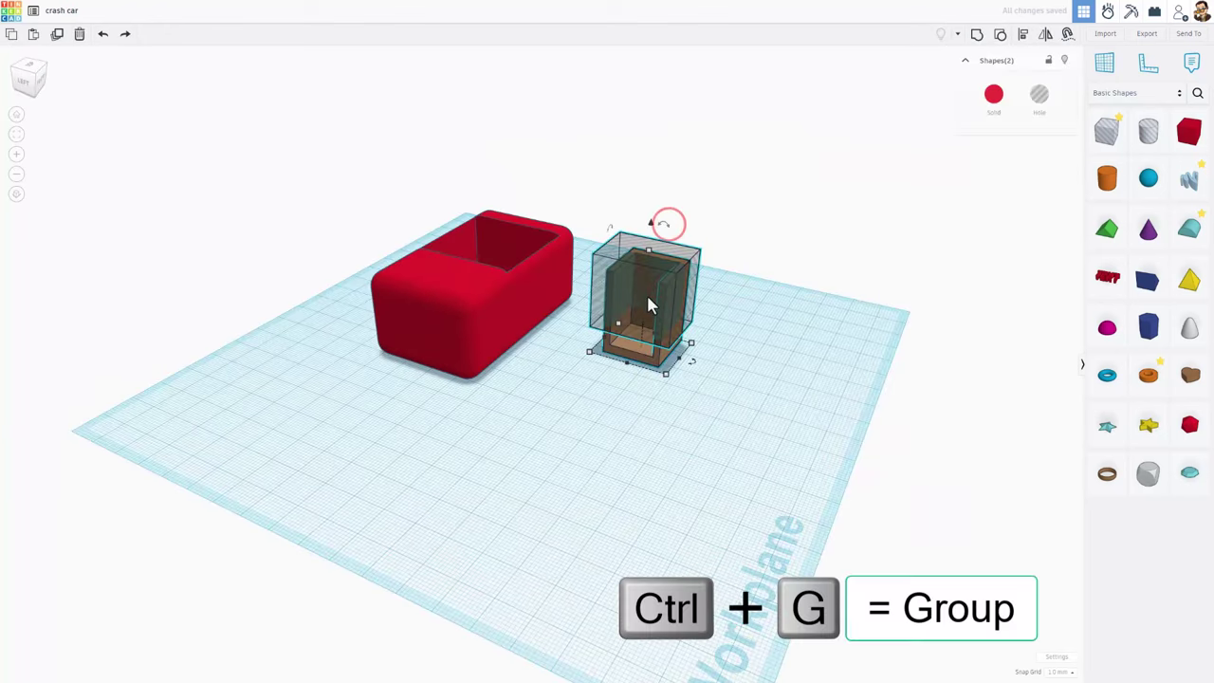
pyautogui.click(976, 34)
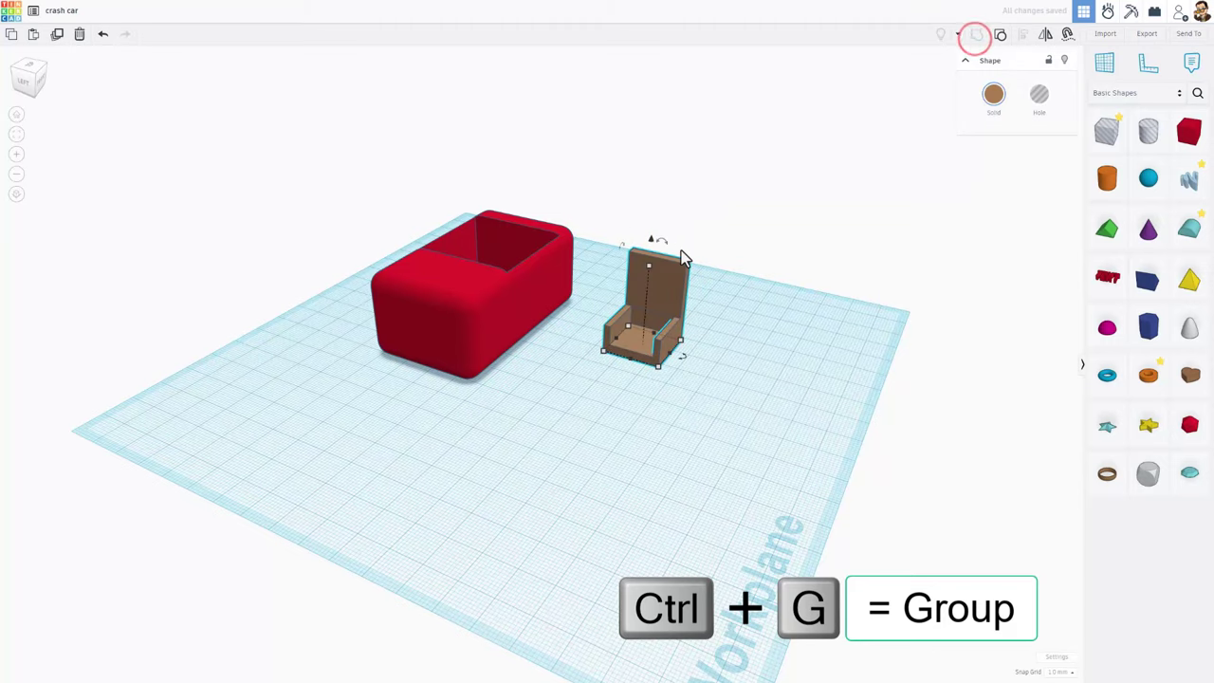
# Drop the brown chair onto the red car body's floor using Cruise mode (C)
pyautogui.moveTo(683, 256); pyautogui.dragTo(635, 345, button='right')
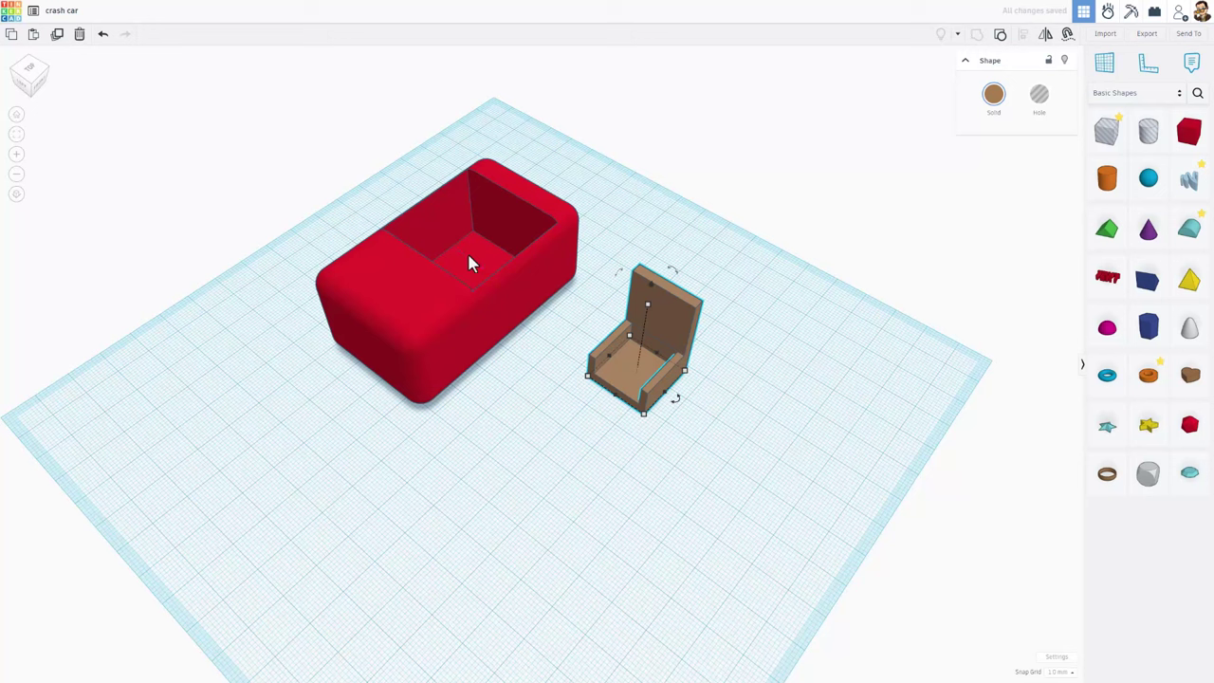
pyautogui.press('c')
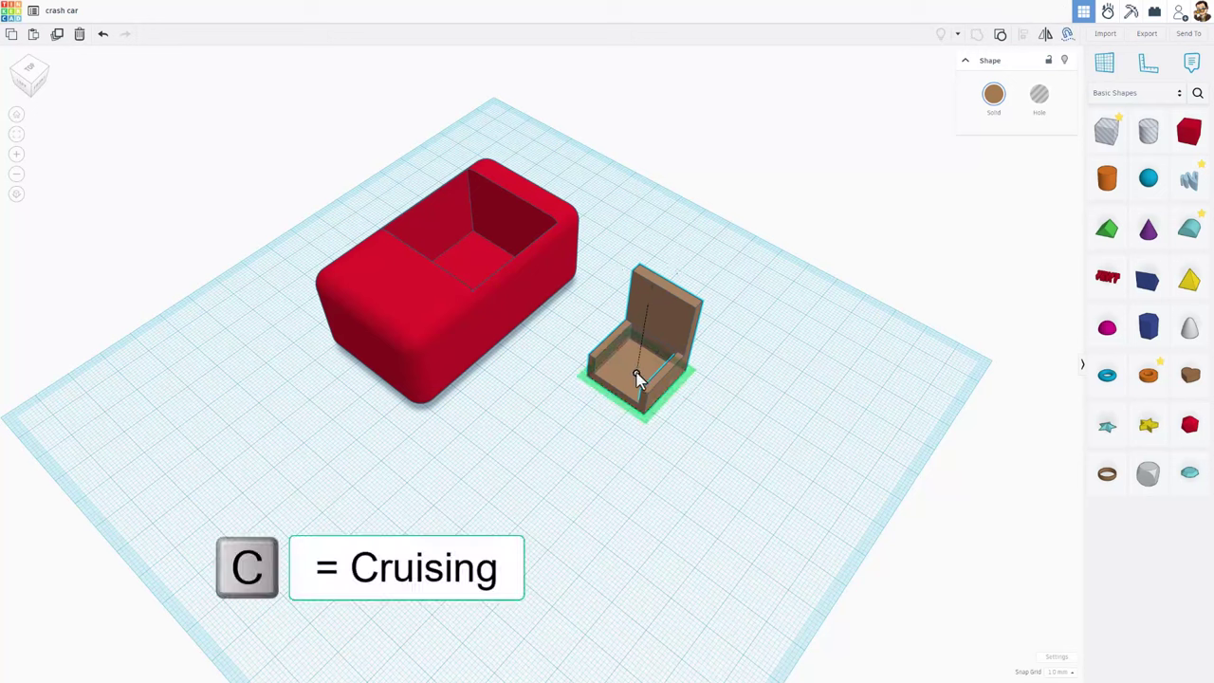
pyautogui.moveTo(638, 377); pyautogui.dragTo(480, 271)
# Center the chair within the red car body with Align (L)
pyautogui.click(623, 332)
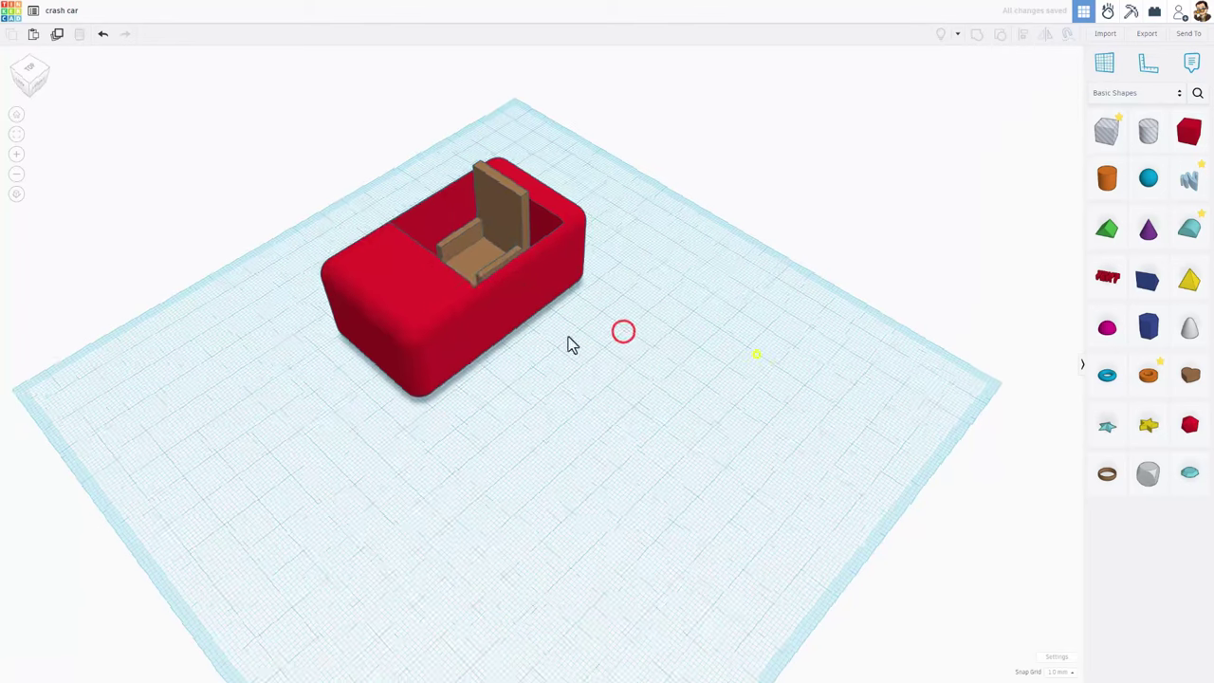
pyautogui.moveTo(572, 343)
pyautogui.mouseDown(button='right')
pyautogui.moveTo(474, 344)
pyautogui.moveTo(667, 360)
pyautogui.moveTo(558, 338)
pyautogui.mouseUp(button='right')
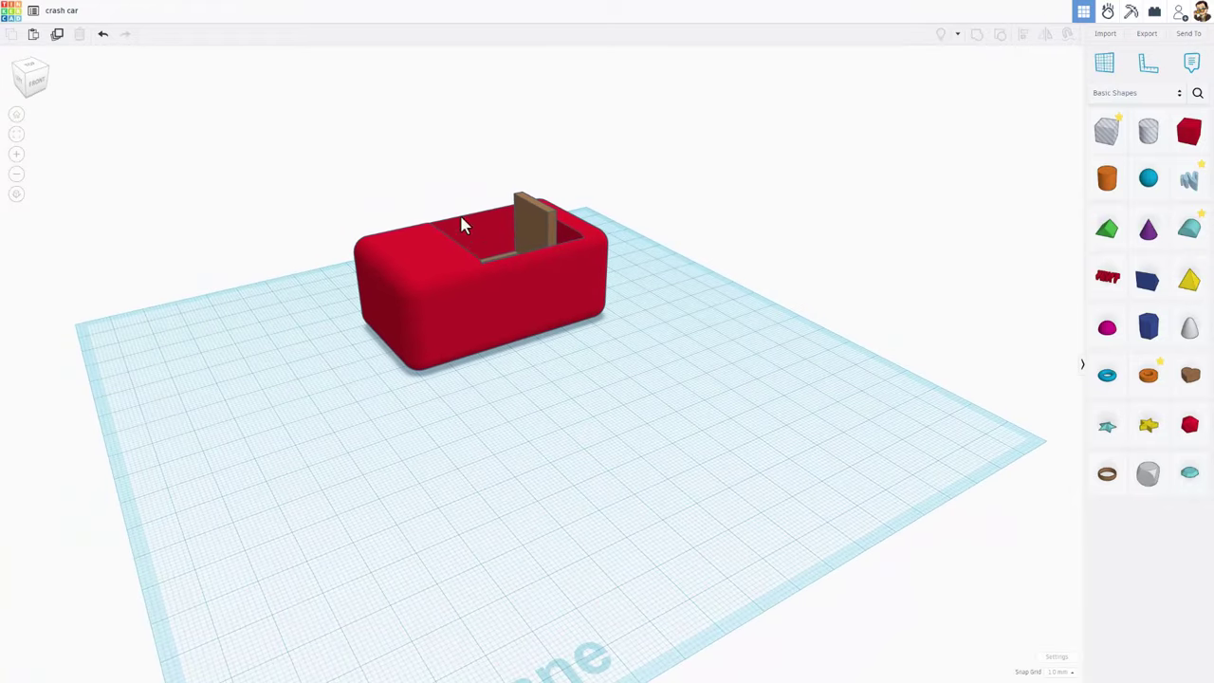
pyautogui.moveTo(420, 176); pyautogui.dragTo(607, 373)
pyautogui.press('l')
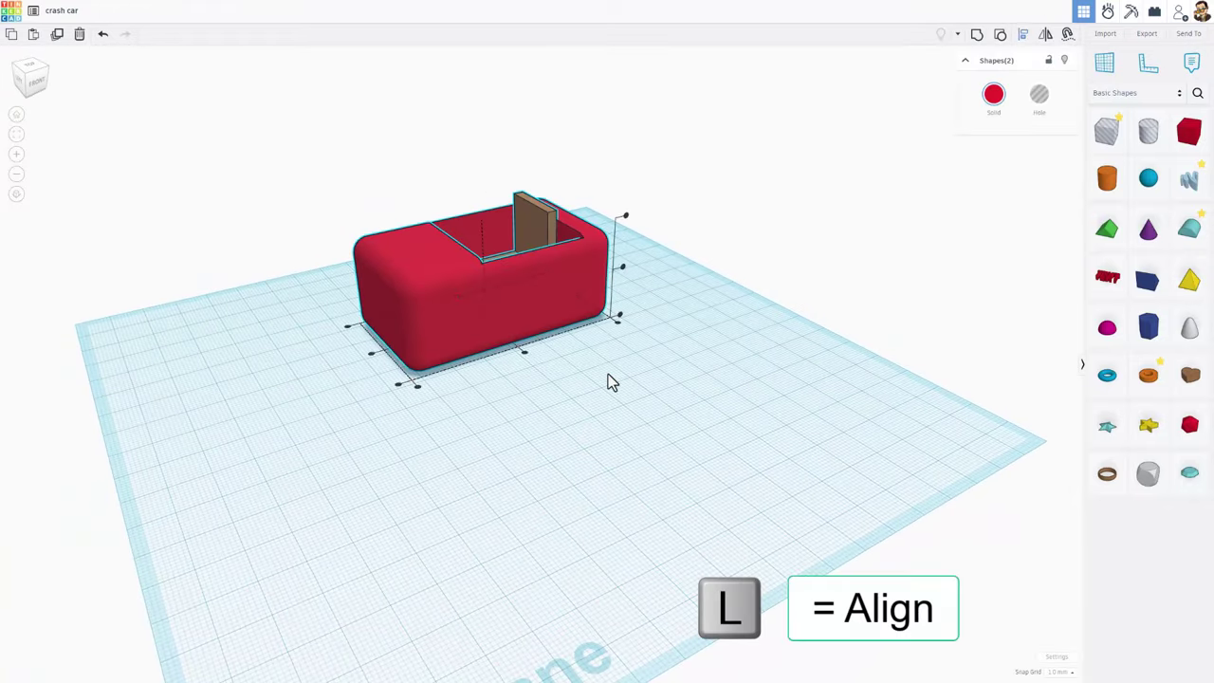
pyautogui.click(371, 355)
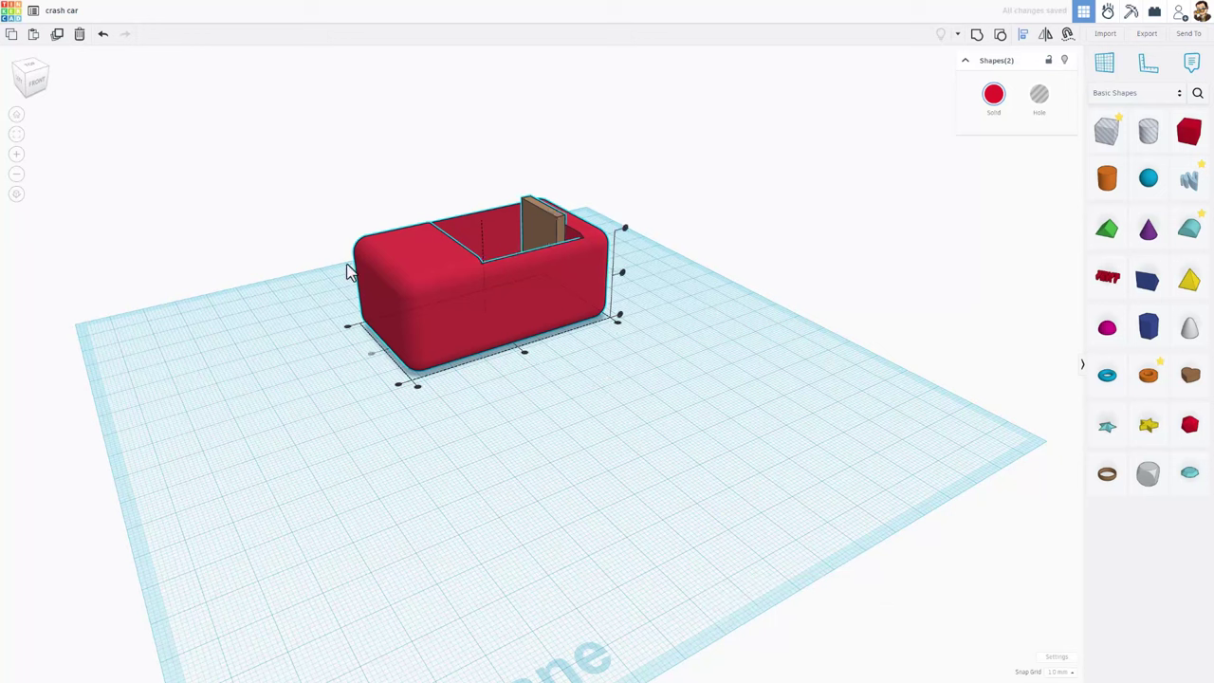
# Lift the car body and chair together to 15 mm above the workplane
pyautogui.moveTo(320, 173); pyautogui.dragTo(607, 375)
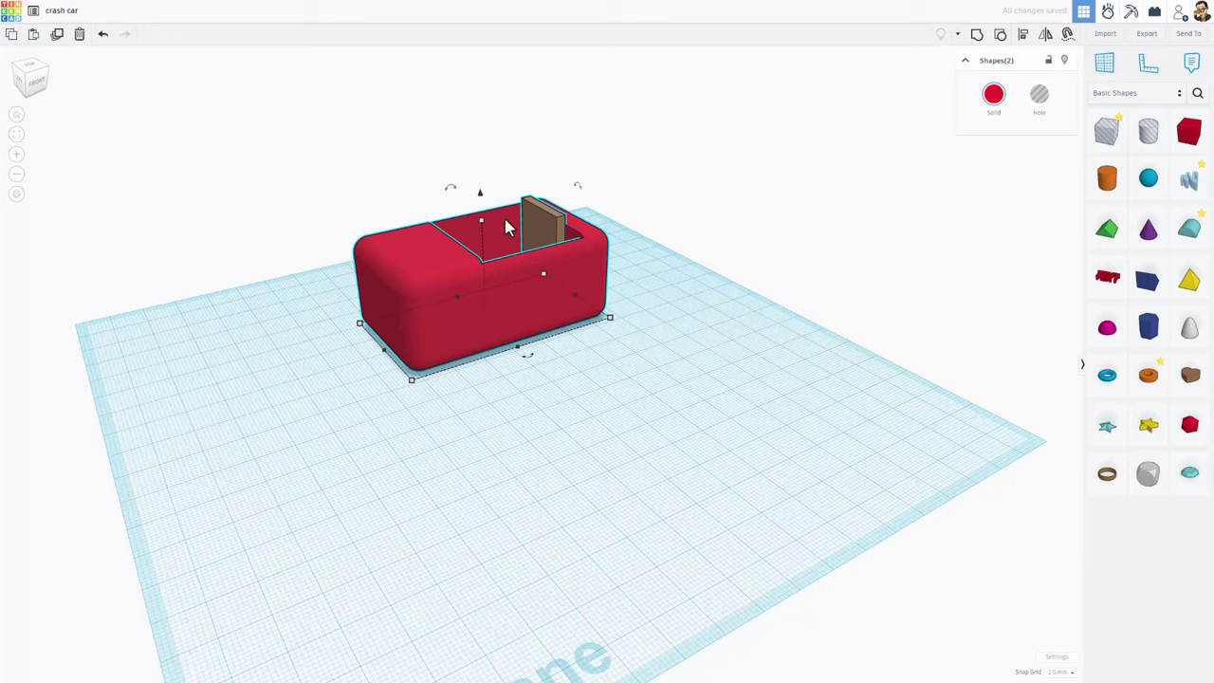
pyautogui.moveTo(479, 202); pyautogui.dragTo(480, 148)
pyautogui.click(653, 296)
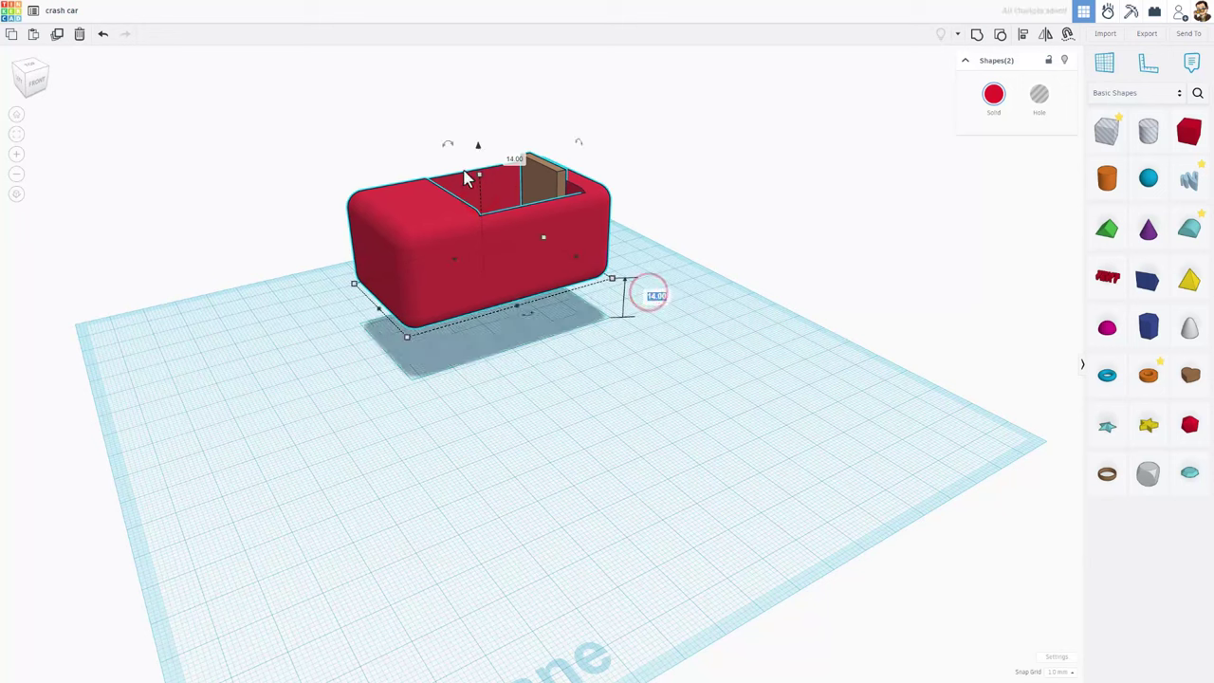
pyautogui.write('15')
pyautogui.press('Return')
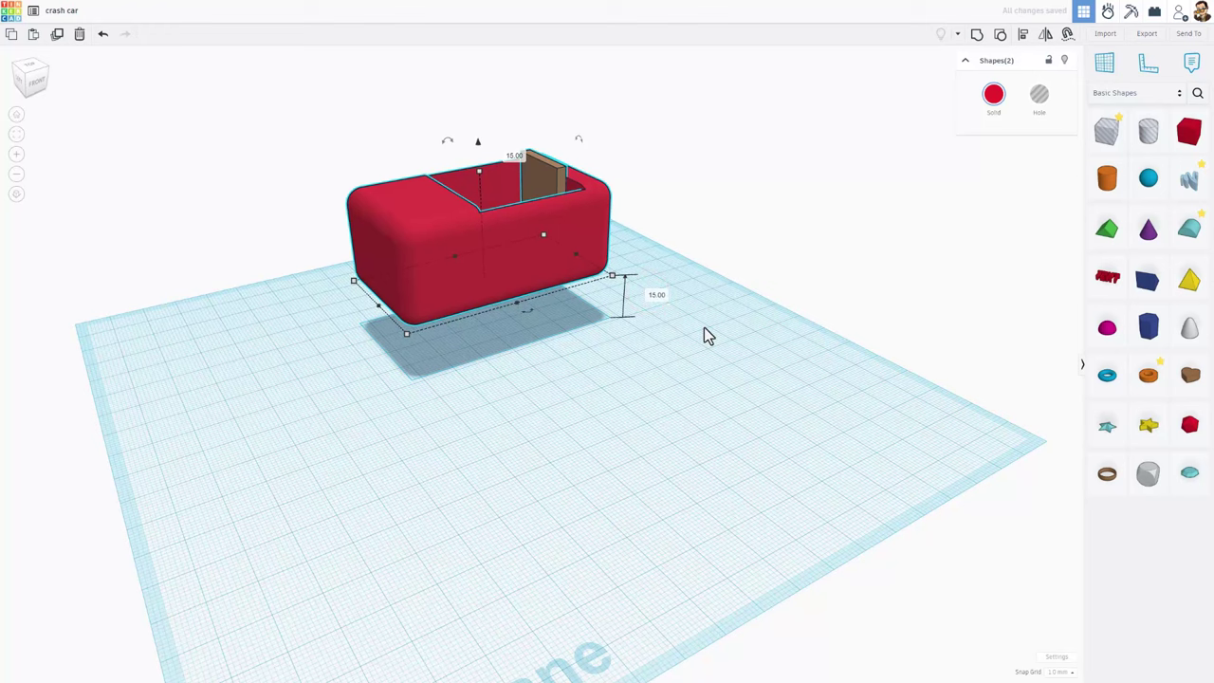
pyautogui.click(568, 352)
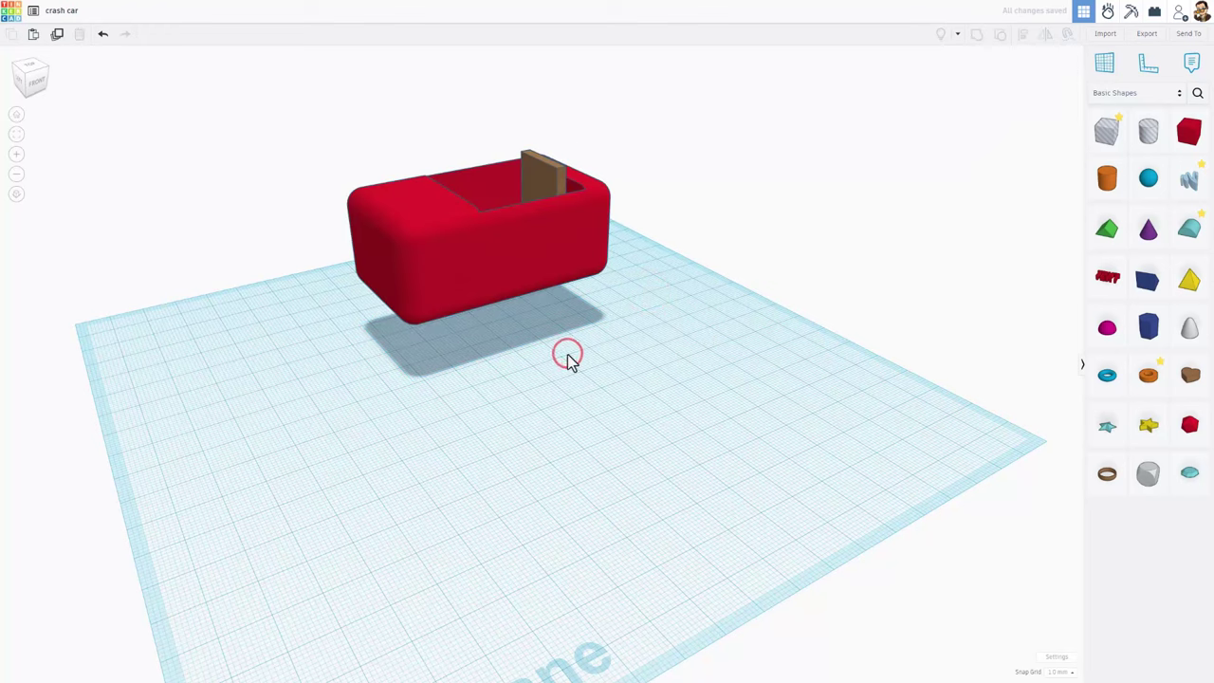
pyautogui.moveTo(567, 354); pyautogui.dragTo(537, 377, button='right')
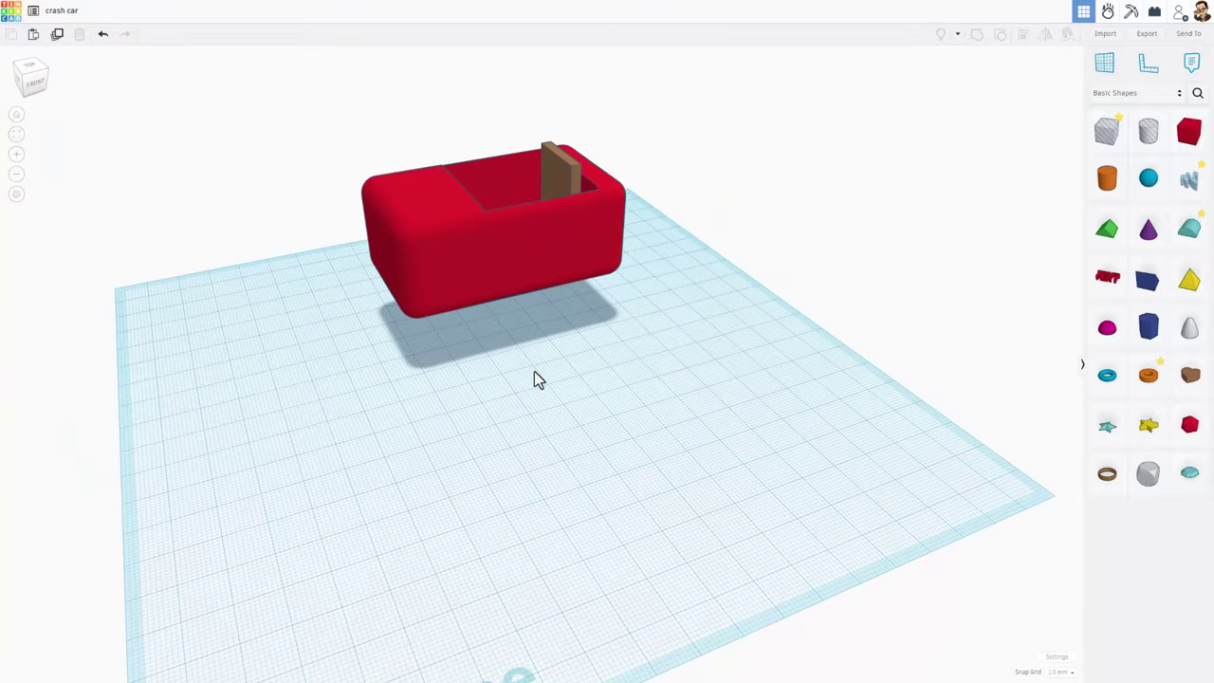
pyautogui.click(1109, 13)
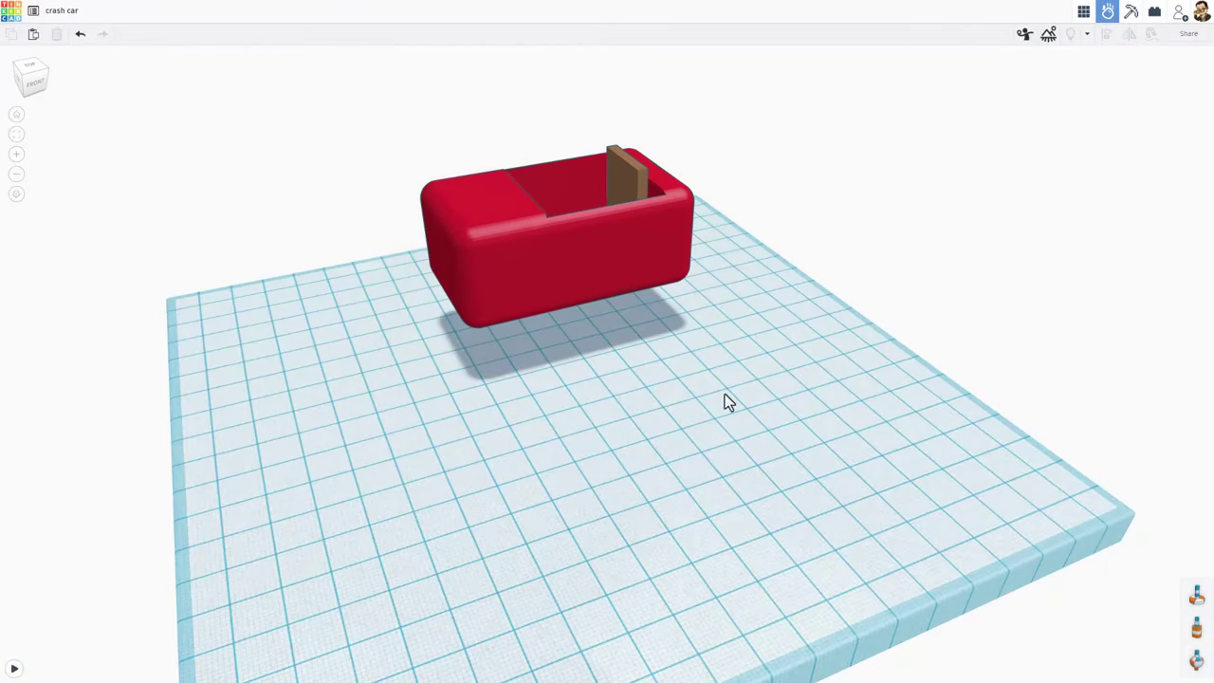
# Place Axle, Slider and Pivot connectors from Sim Lab onto the workplane, then return to 3D Design
pyautogui.moveTo(1199, 599); pyautogui.dragTo(1028, 512)
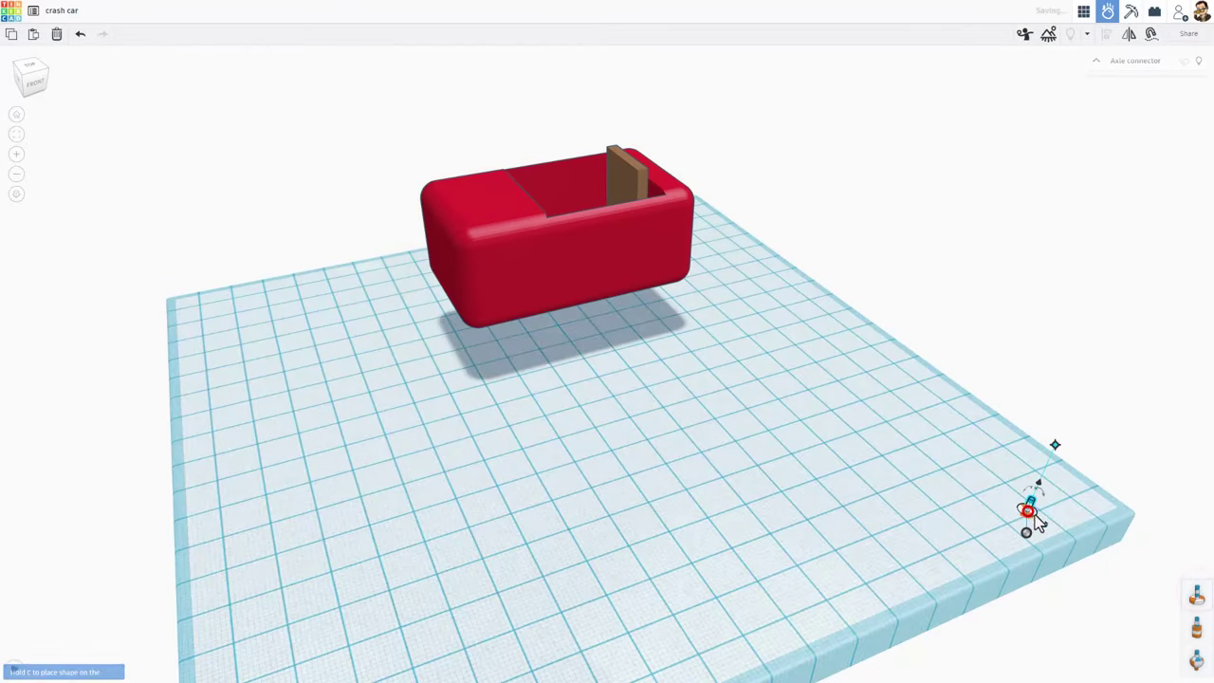
pyautogui.click(1197, 629)
pyautogui.click(981, 531)
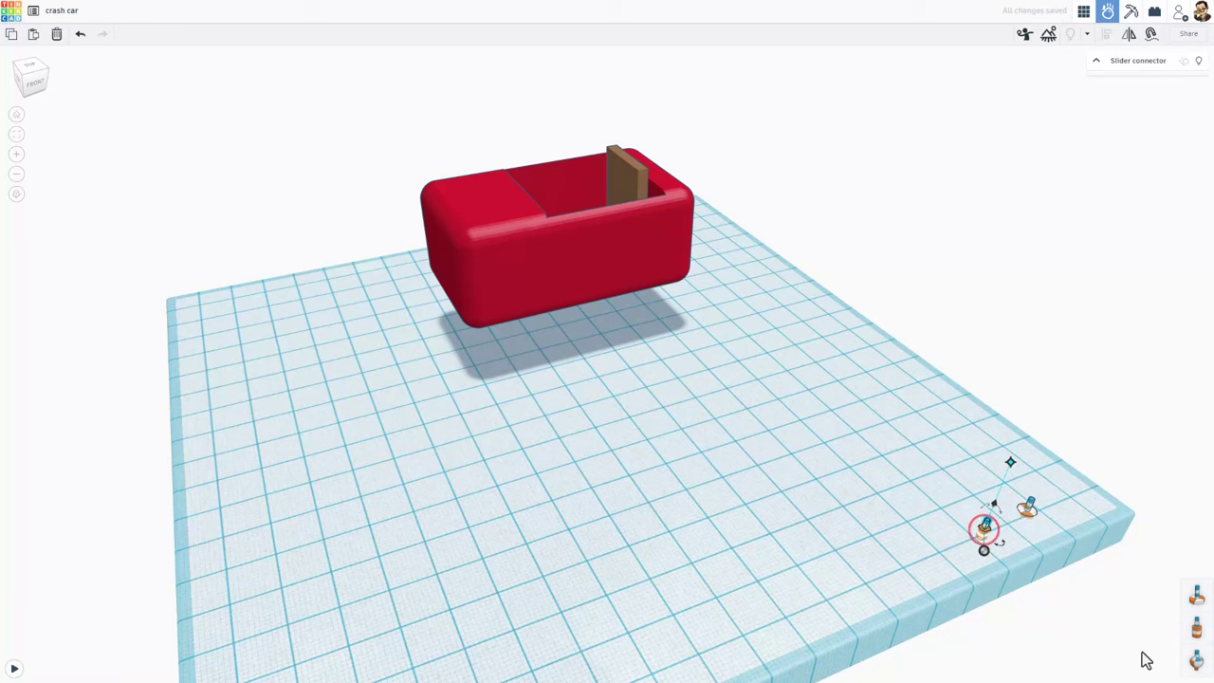
pyautogui.click(1196, 659)
pyautogui.click(934, 548)
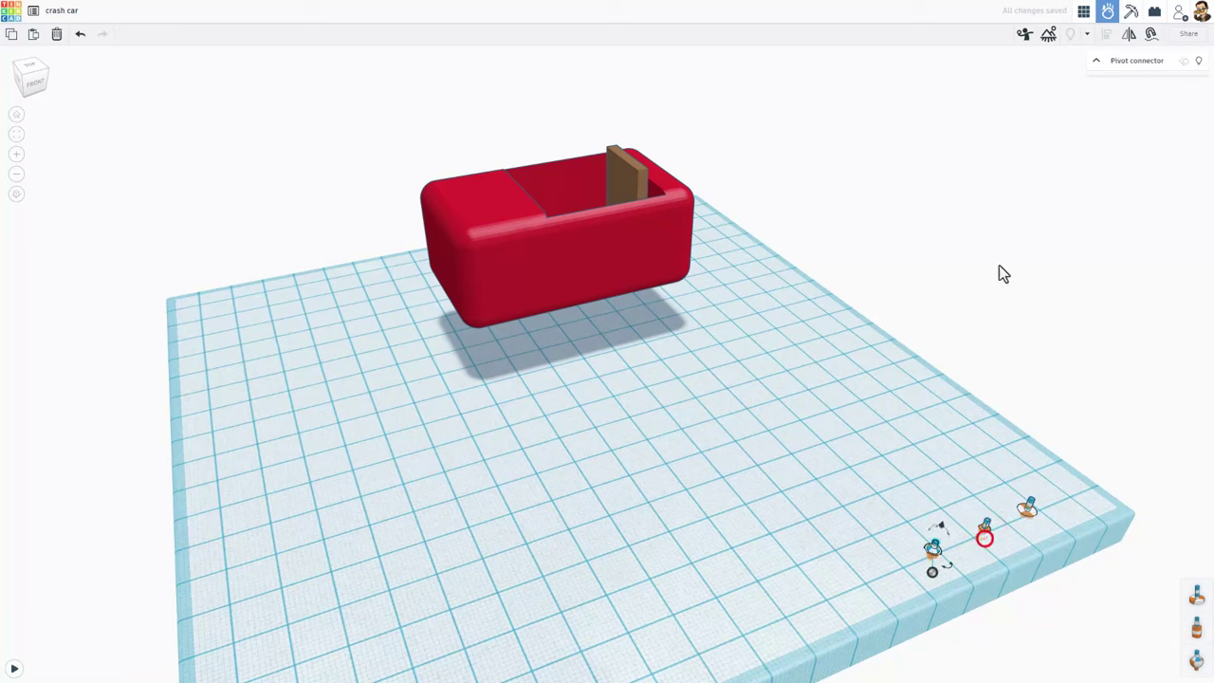
pyautogui.click(1081, 12)
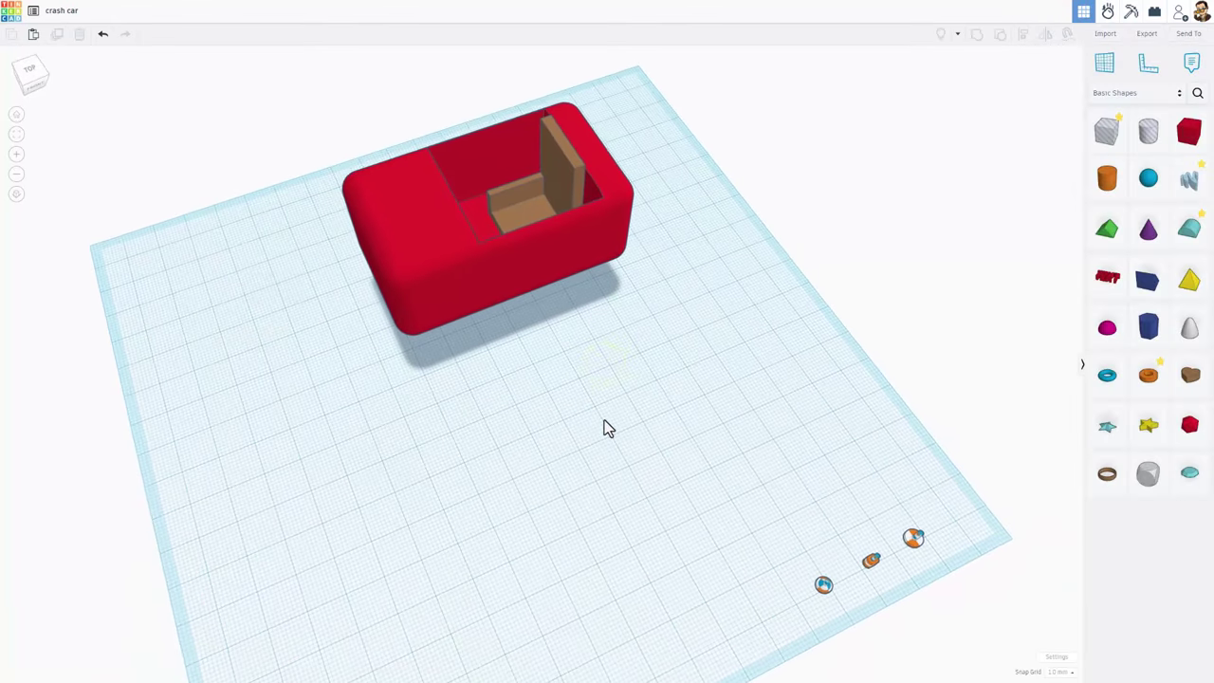
# Duplicate the Pivot connector and set the copy on the car's inner floor before the chair
pyautogui.click(824, 585)
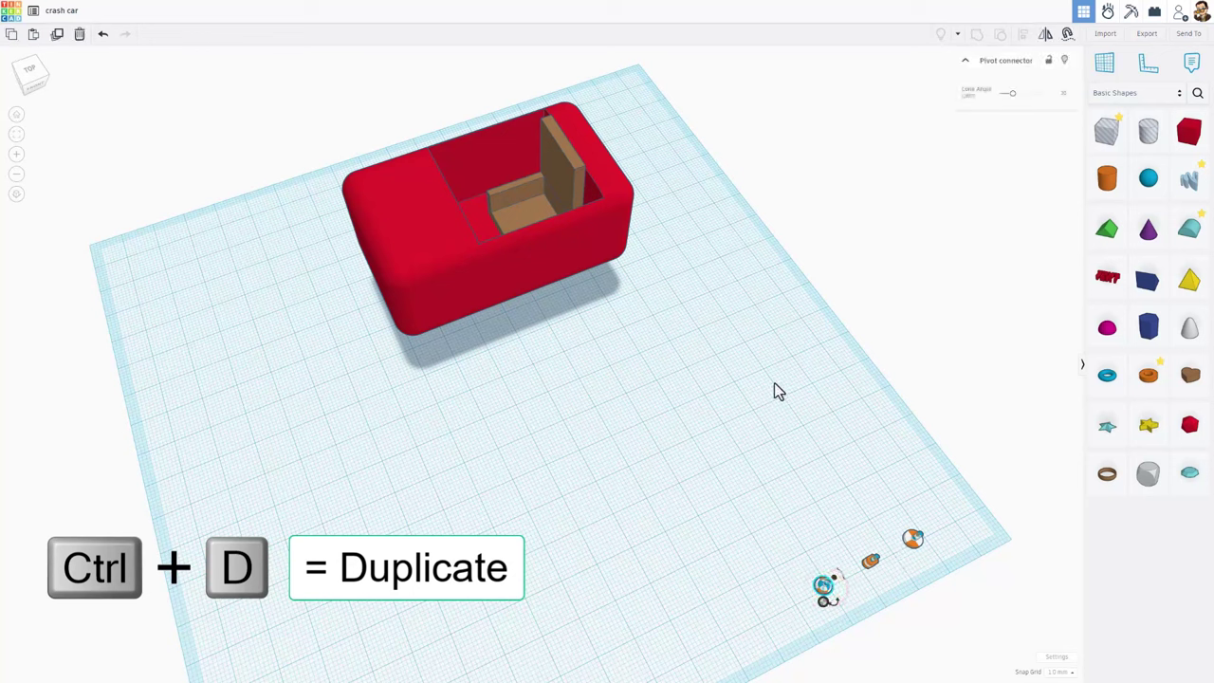
pyautogui.hotkey('ctrl', 'd')
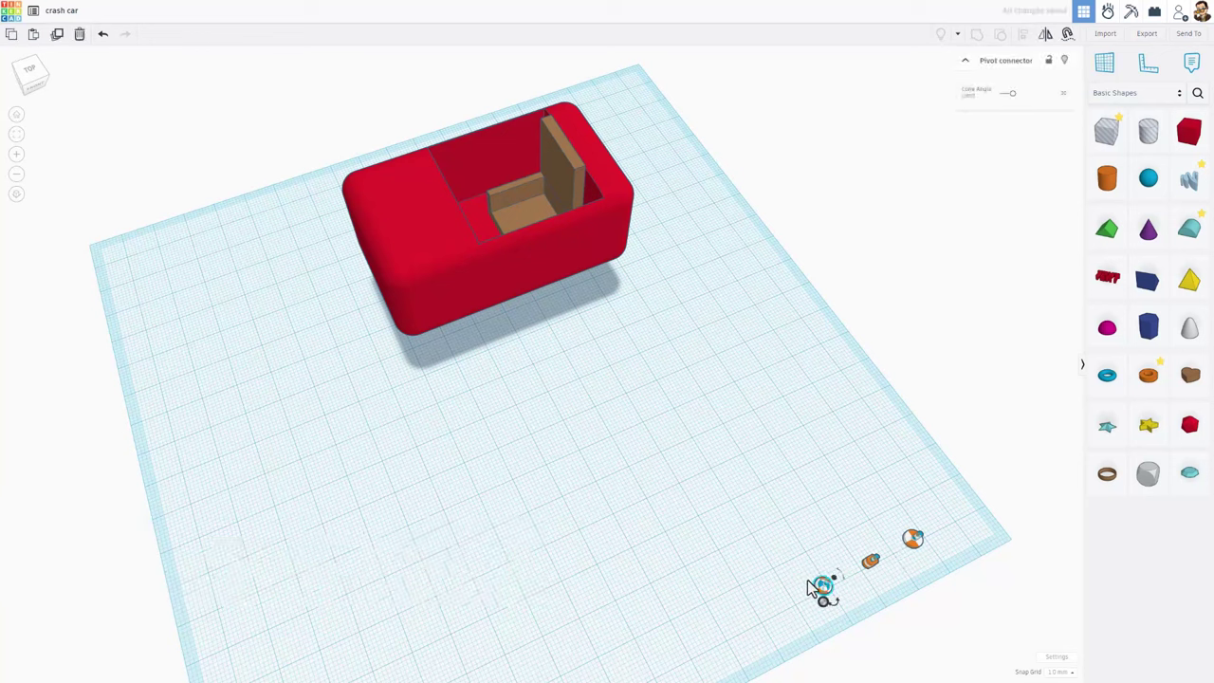
pyautogui.moveTo(824, 588); pyautogui.dragTo(482, 239)
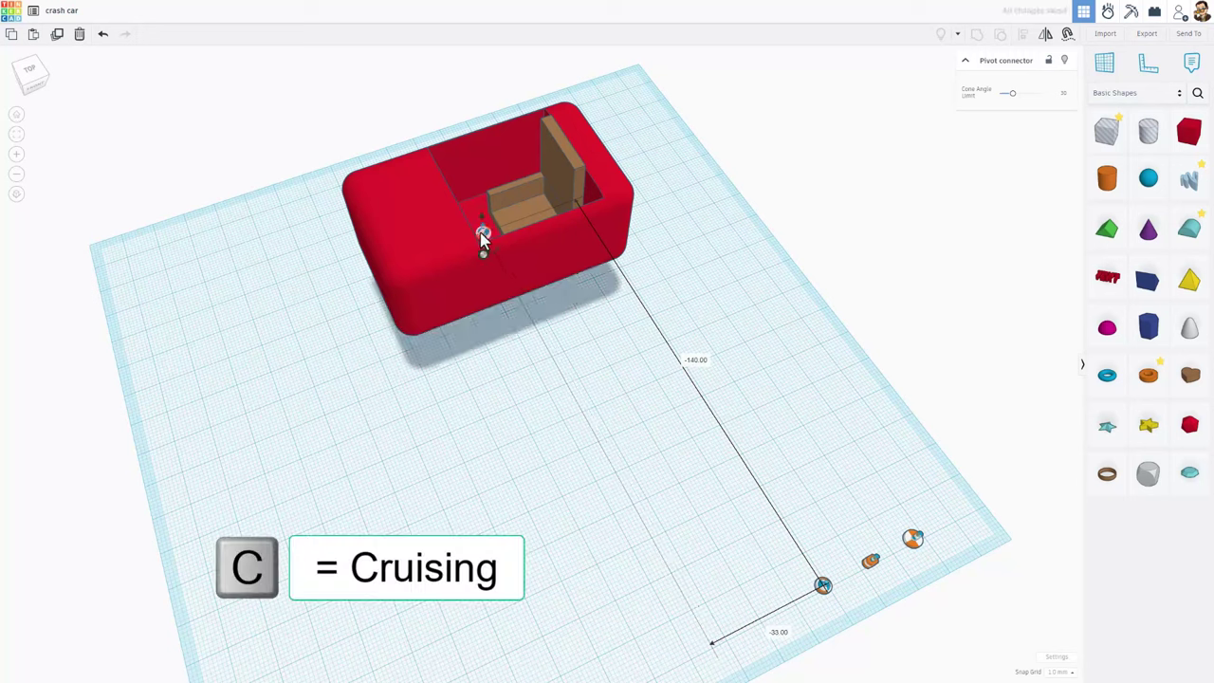
pyautogui.moveTo(483, 240)
pyautogui.mouseDown()
pyautogui.moveTo(496, 228)
pyautogui.moveTo(486, 223)
pyautogui.moveTo(526, 215)
pyautogui.moveTo(479, 212)
pyautogui.moveTo(486, 236)
pyautogui.mouseUp()
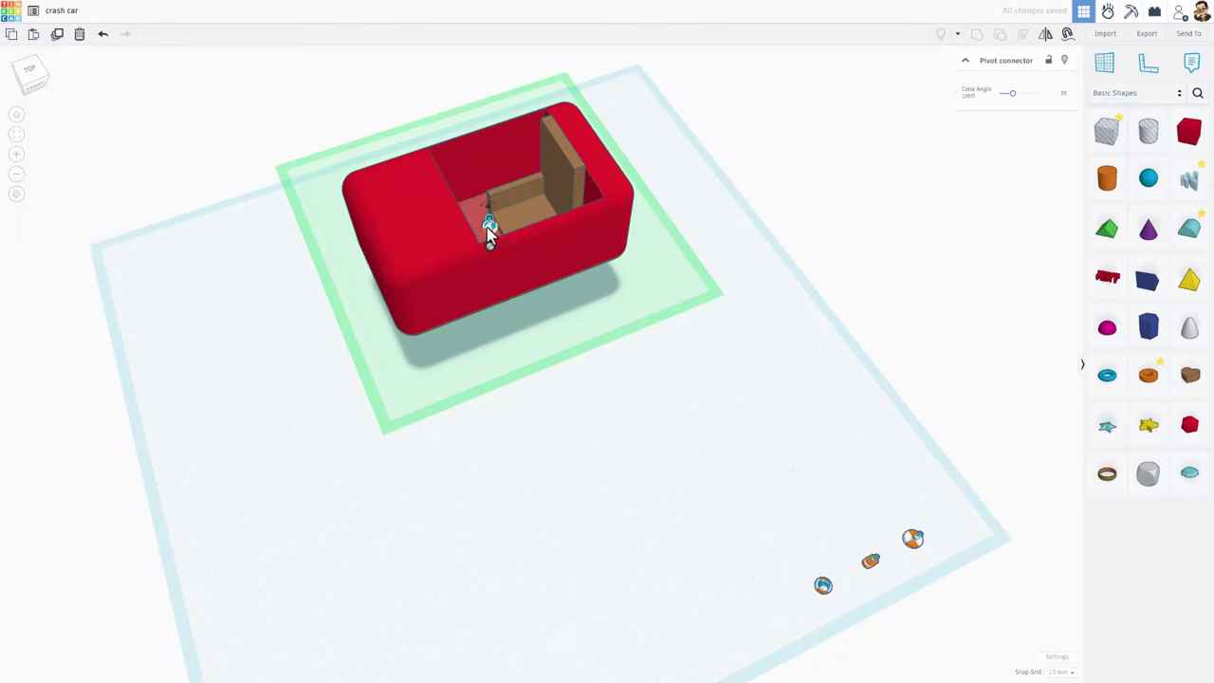
pyautogui.scroll(5, 486, 226)
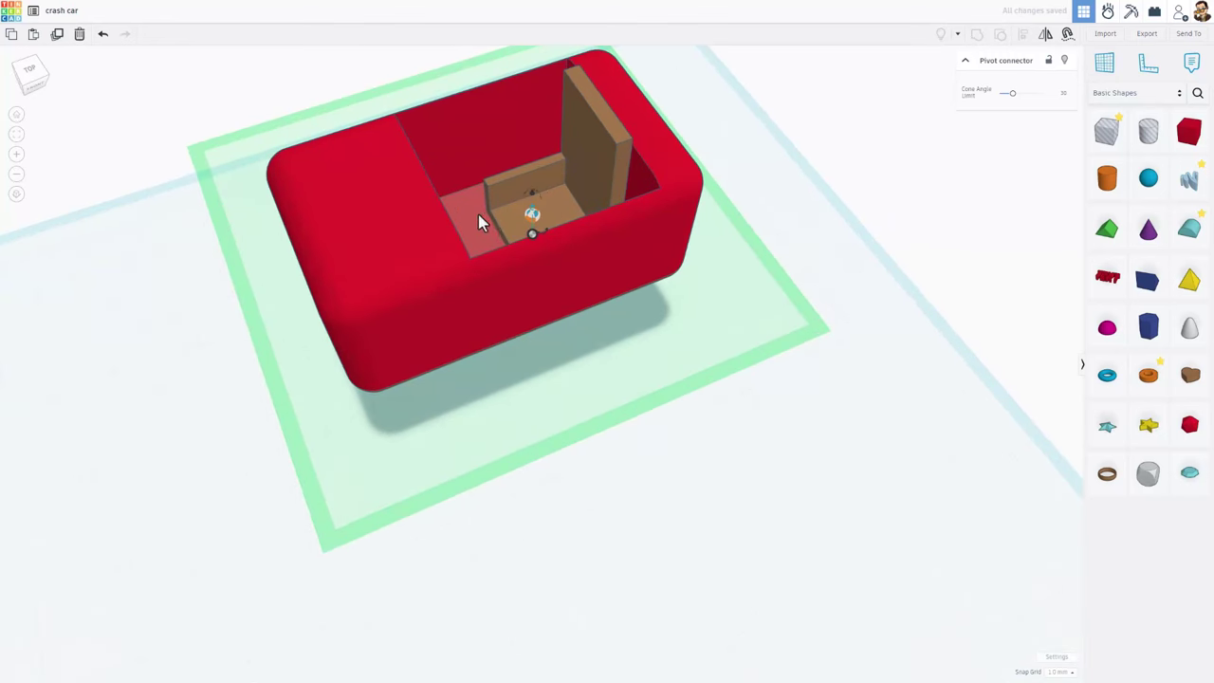
# Attach one pivot connector end to the chair and the other to the car body's inner wall
pyautogui.moveTo(483, 217); pyautogui.dragTo(455, 306, button='right')
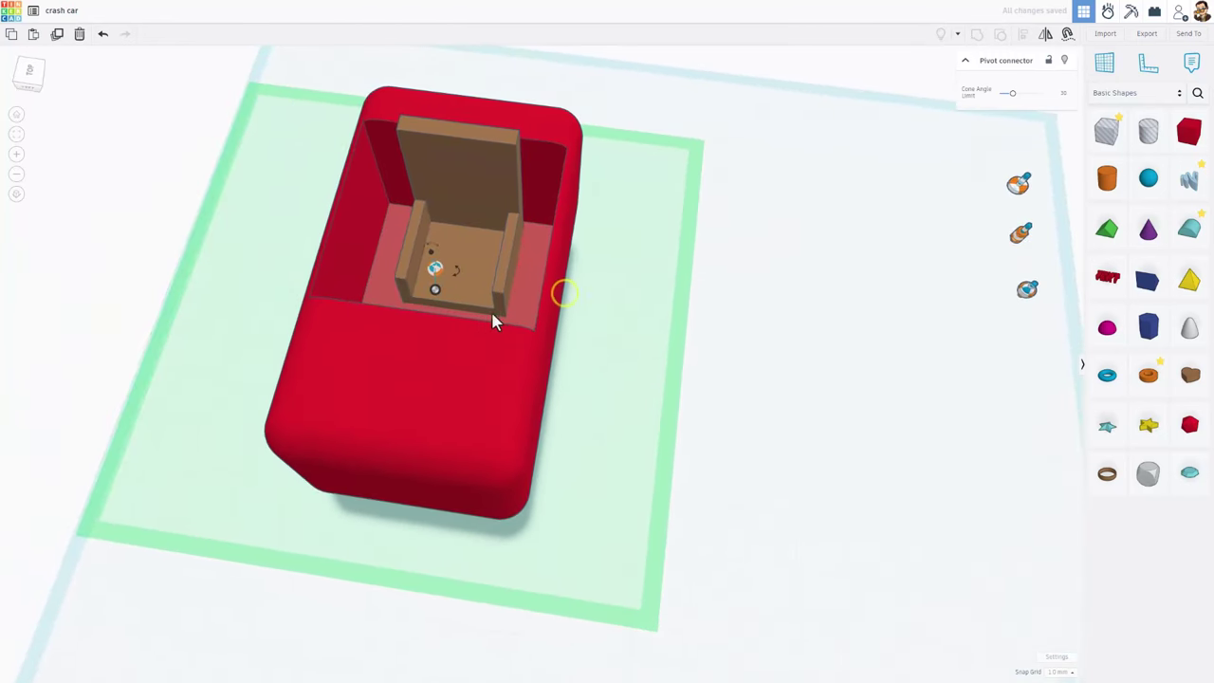
pyautogui.moveTo(443, 295); pyautogui.dragTo(445, 235)
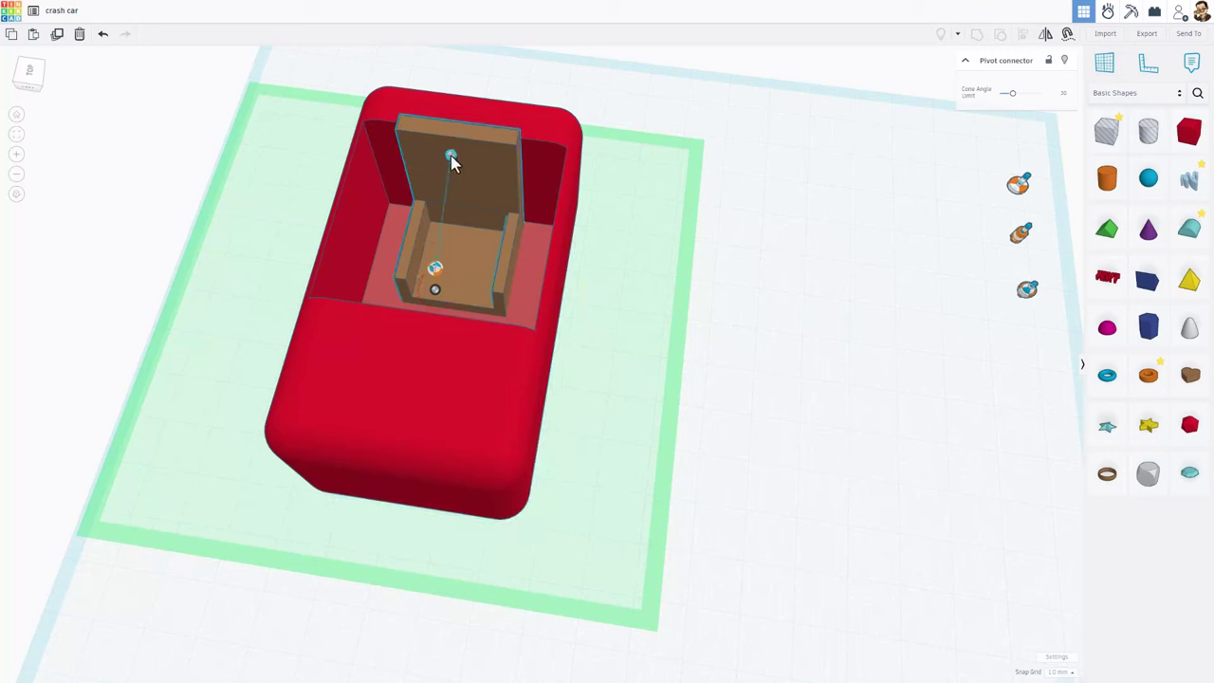
pyautogui.moveTo(451, 161); pyautogui.dragTo(456, 223)
pyautogui.moveTo(439, 294); pyautogui.dragTo(358, 321)
pyautogui.moveTo(323, 274); pyautogui.dragTo(334, 227)
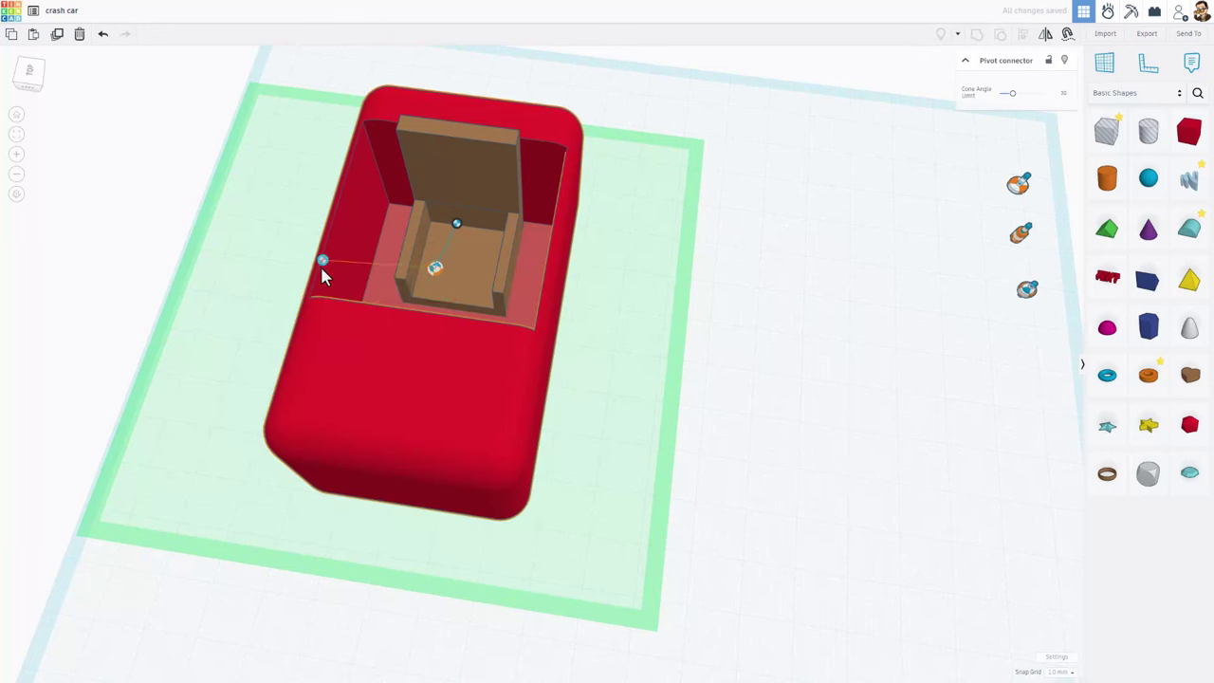
pyautogui.moveTo(321, 269); pyautogui.dragTo(333, 347)
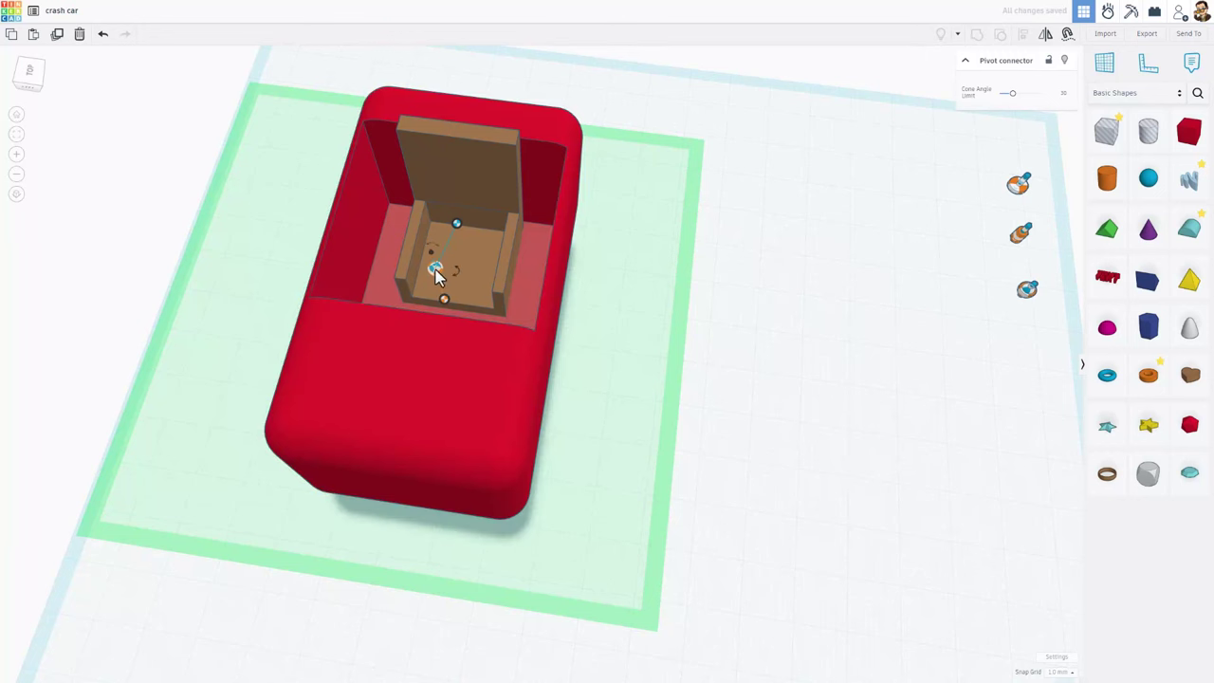
pyautogui.moveTo(436, 272); pyautogui.dragTo(414, 367, button='right')
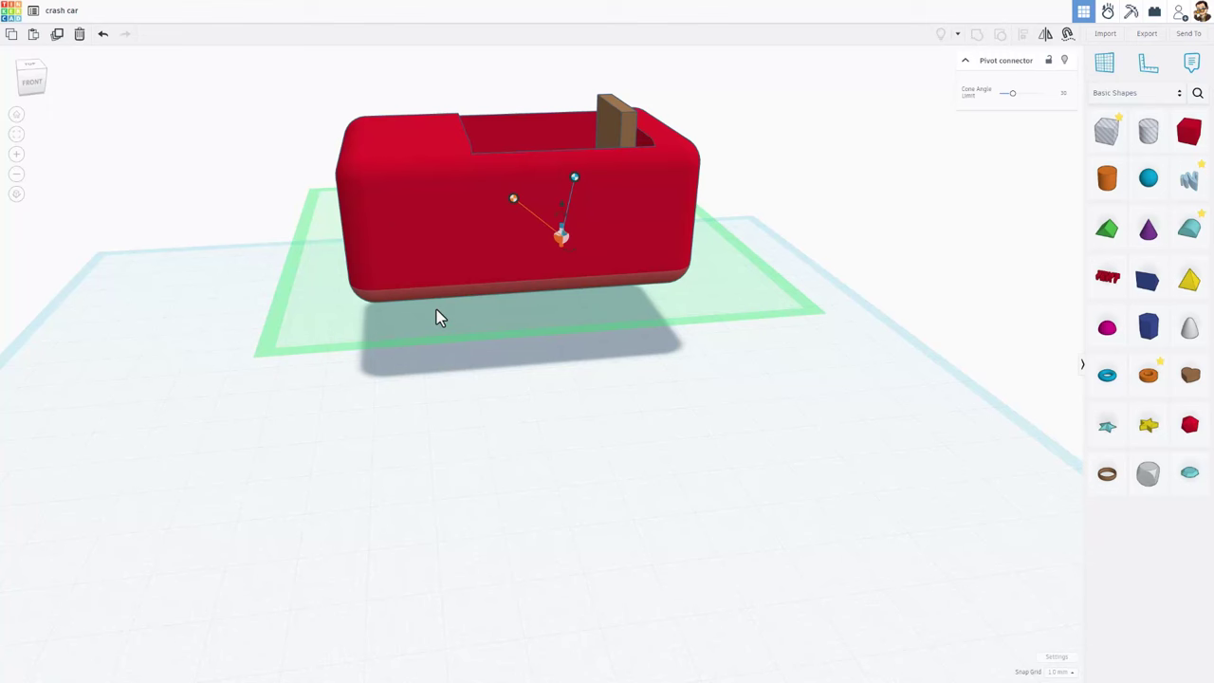
pyautogui.moveTo(436, 318); pyautogui.dragTo(523, 233, button='right')
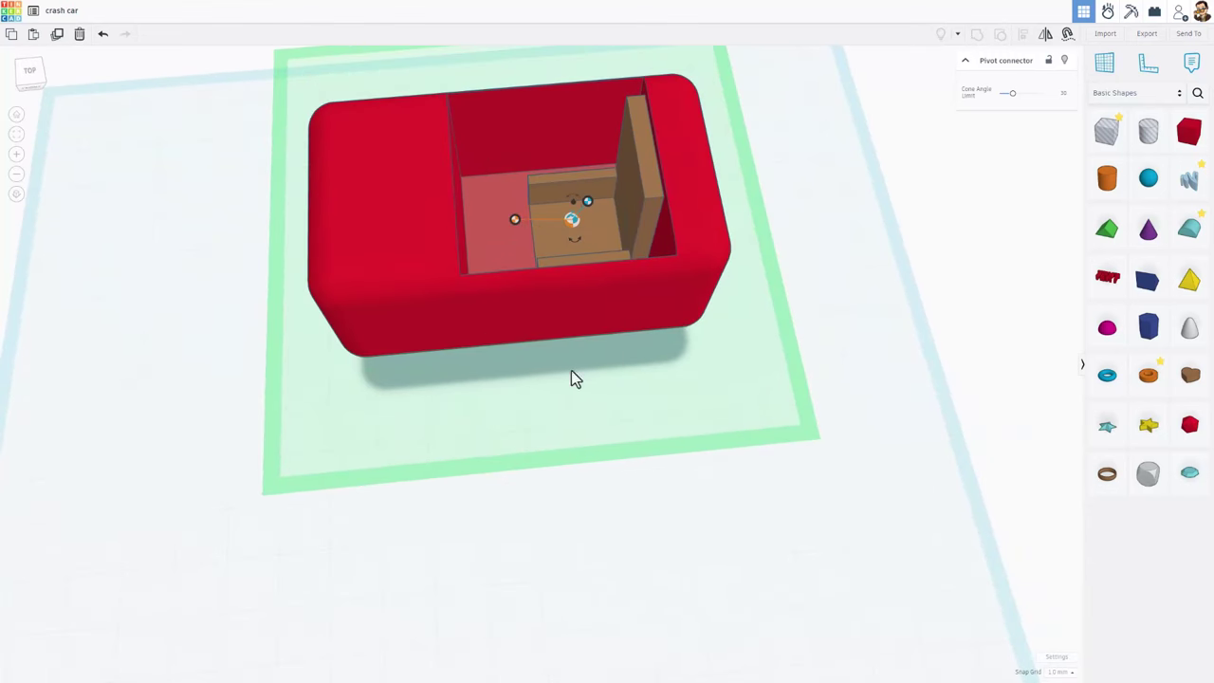
pyautogui.moveTo(571, 378); pyautogui.dragTo(628, 358, button='right')
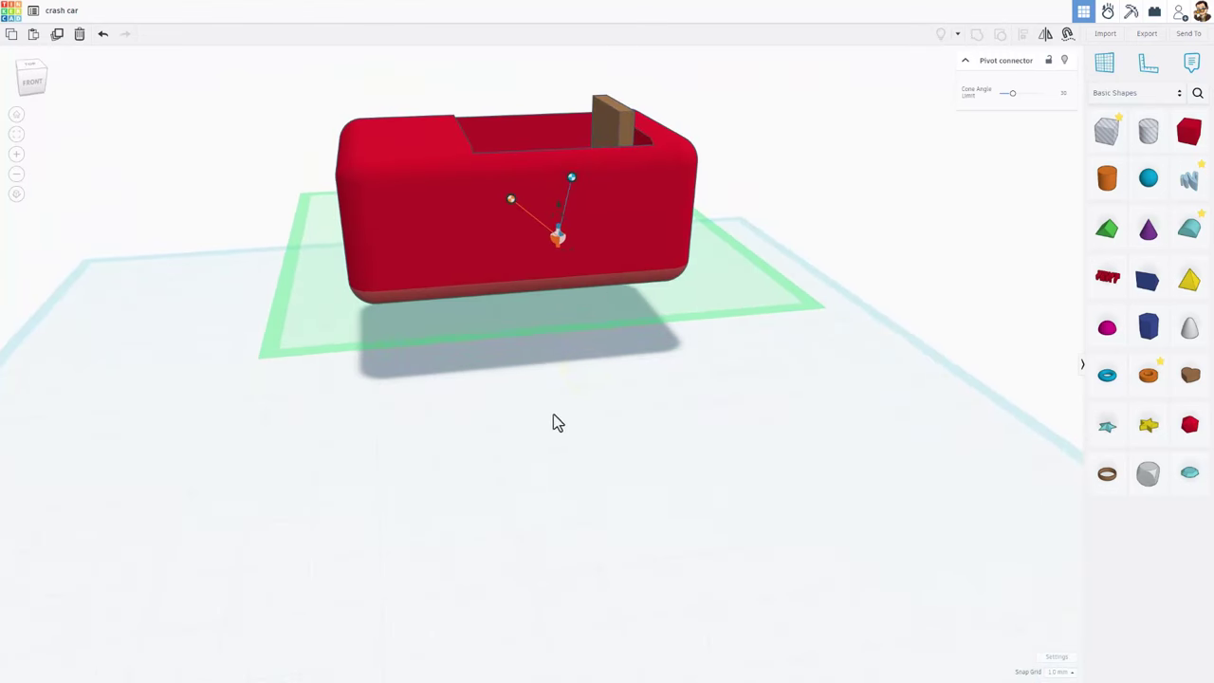
pyautogui.moveTo(554, 422); pyautogui.dragTo(700, 424, button='right')
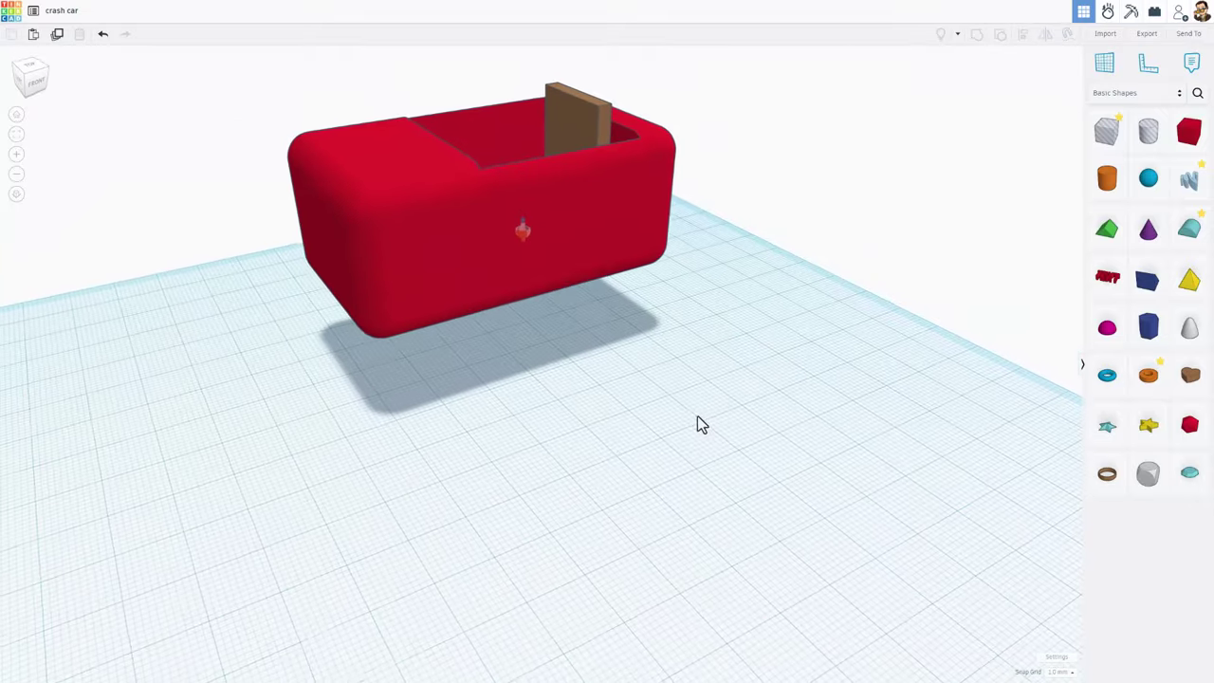
pyautogui.scroll(-2, 697, 425)
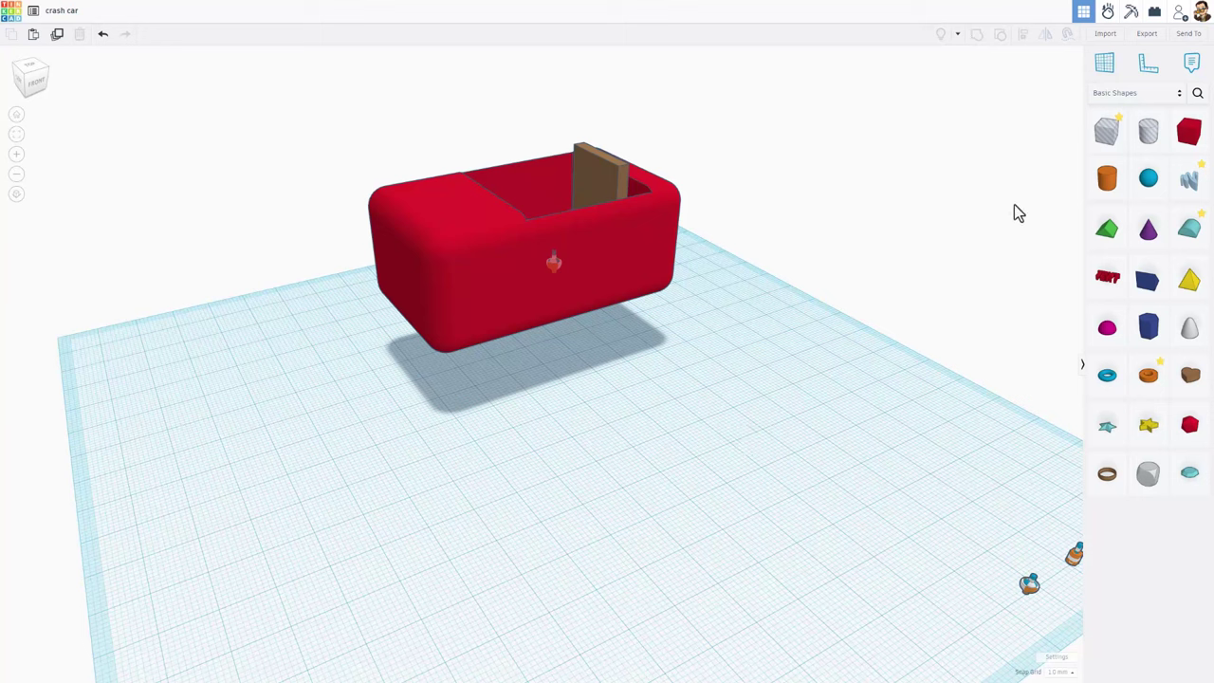
# Bring a white wall tire from Vehicles & Machines shapes onto the red car's side
pyautogui.click(1150, 94)
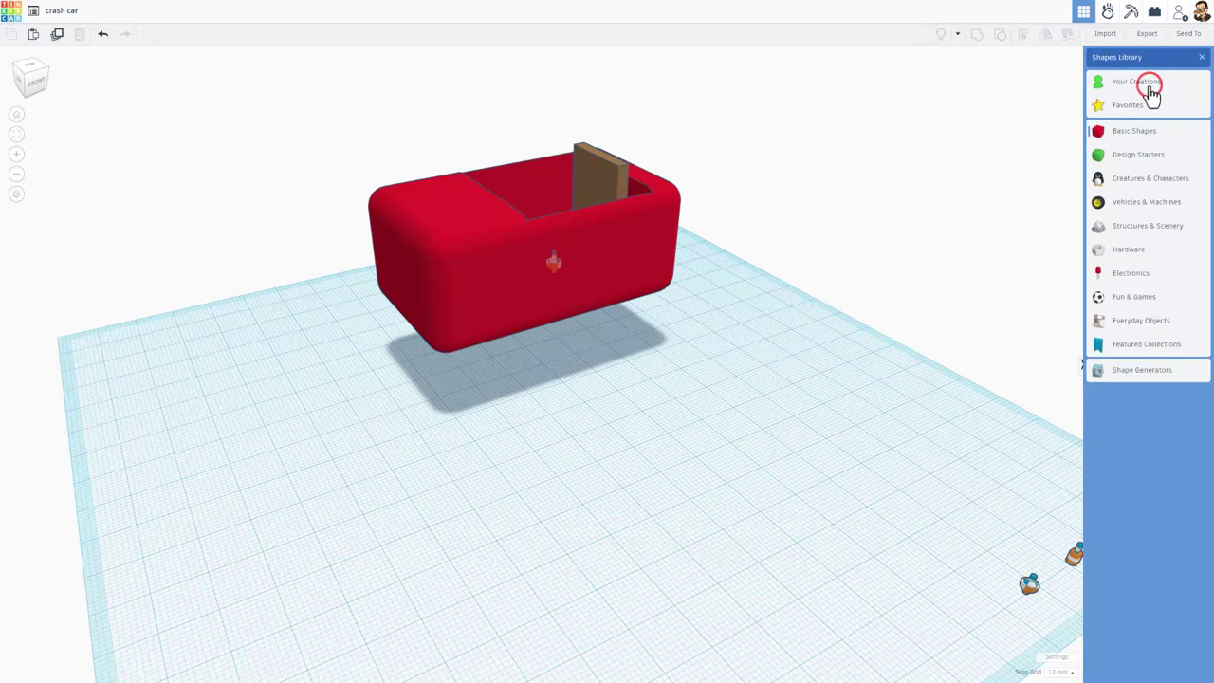
pyautogui.click(1121, 205)
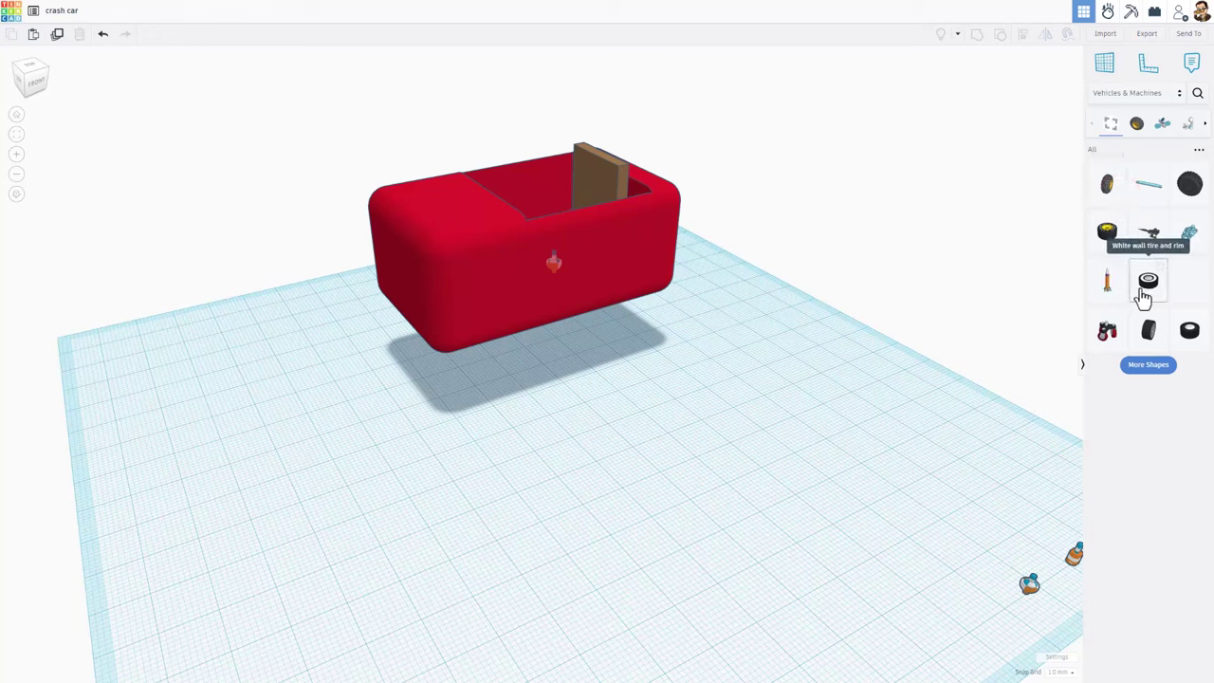
pyautogui.moveTo(1147, 294); pyautogui.dragTo(482, 325)
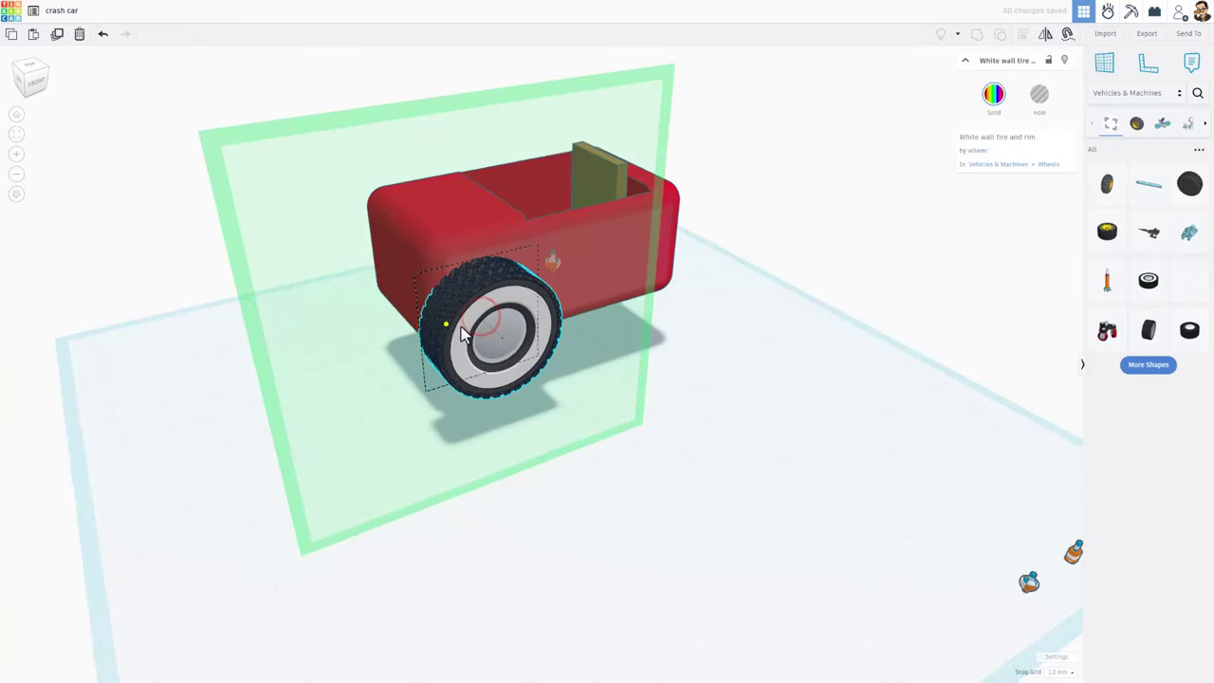
pyautogui.moveTo(480, 319); pyautogui.dragTo(442, 293, button='right')
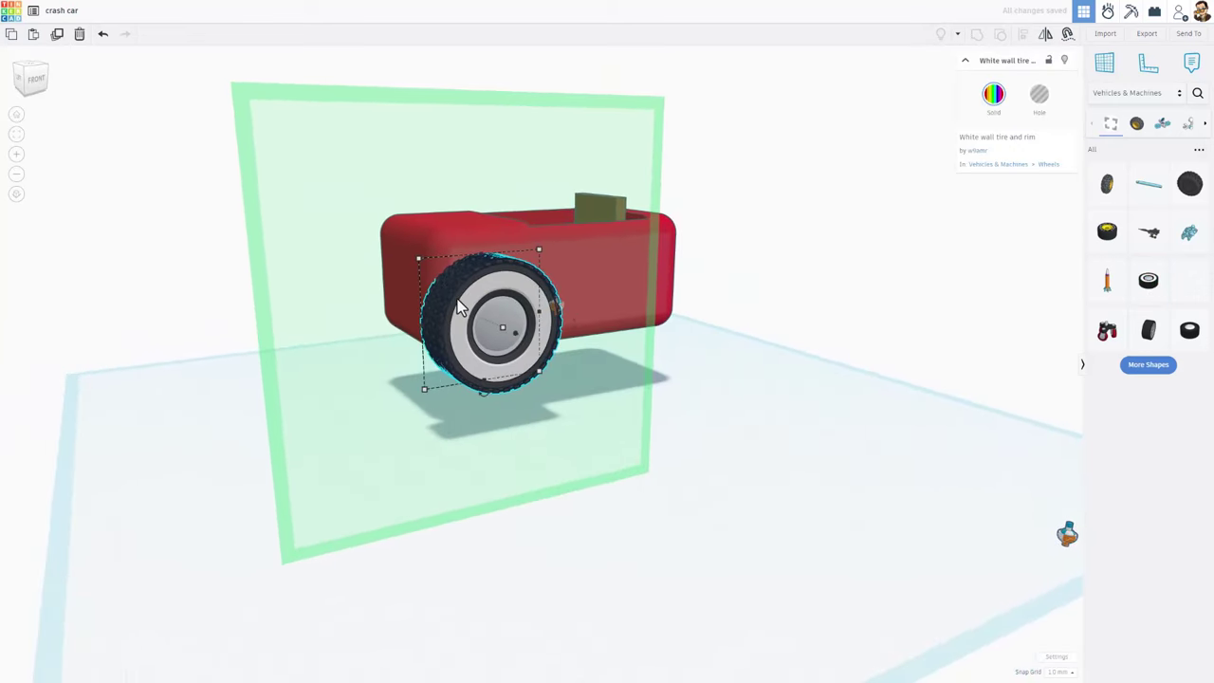
# Nudge the tire down and snug against the car body near the front, then duplicate it
pyautogui.press('Down')
pyautogui.press('Down')
pyautogui.press('Down')
pyautogui.press('Down')
pyautogui.press('Down')
pyautogui.press('Down')
pyautogui.press('Down')
pyautogui.press('Down')
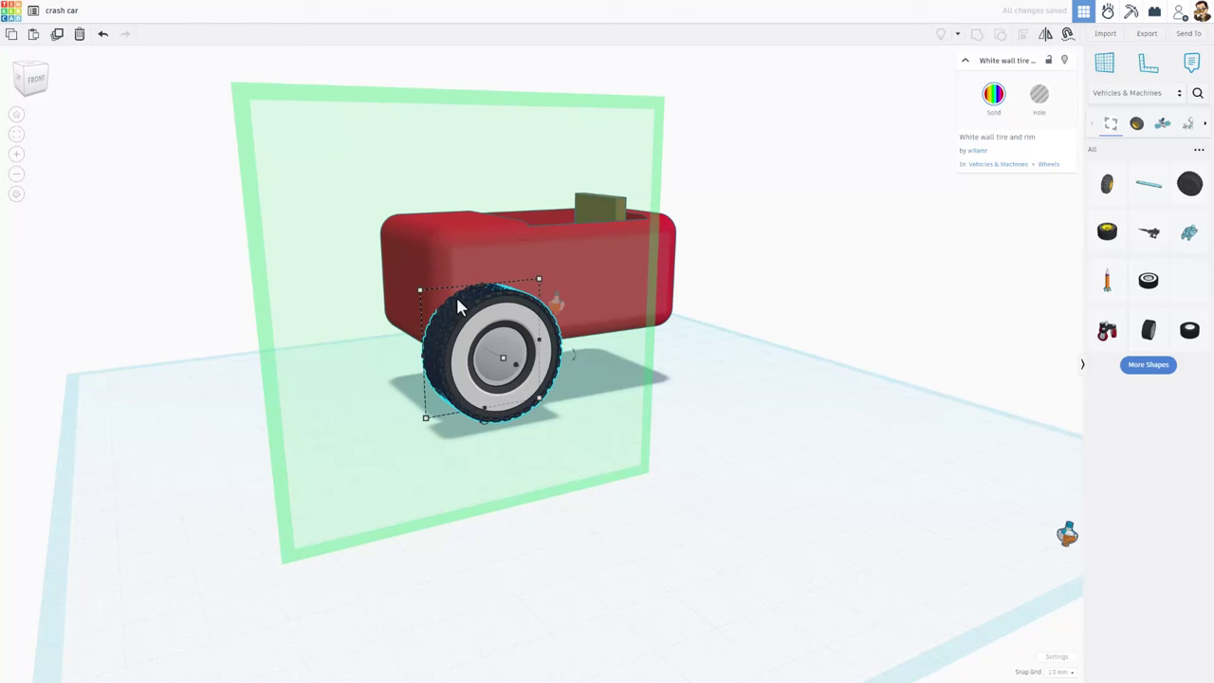
pyautogui.moveTo(441, 300); pyautogui.dragTo(637, 336, button='right')
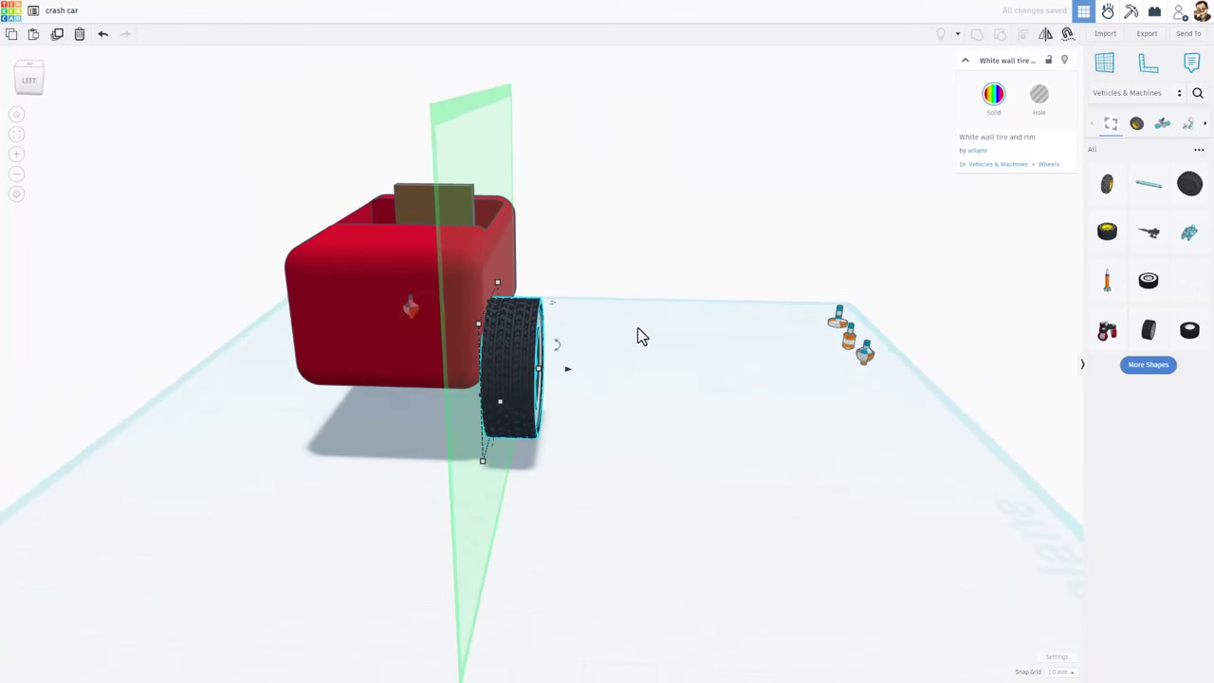
pyautogui.press('Up')
pyautogui.press('Up')
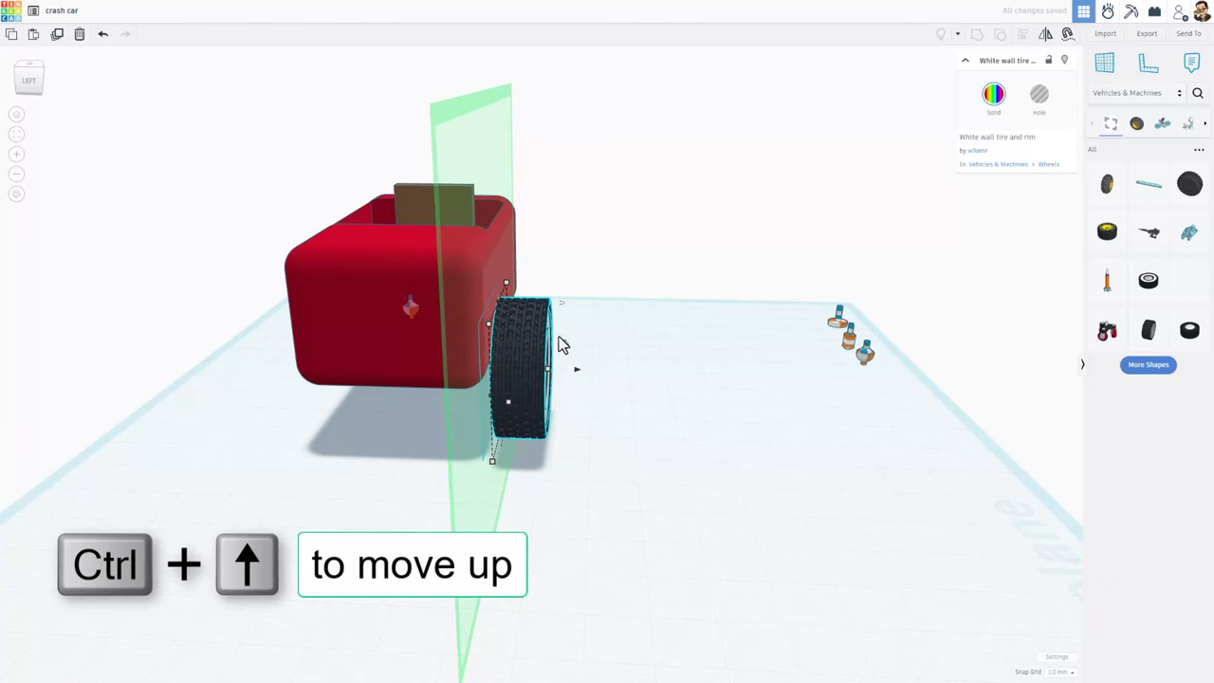
pyautogui.moveTo(560, 344); pyautogui.dragTo(391, 376, button='right')
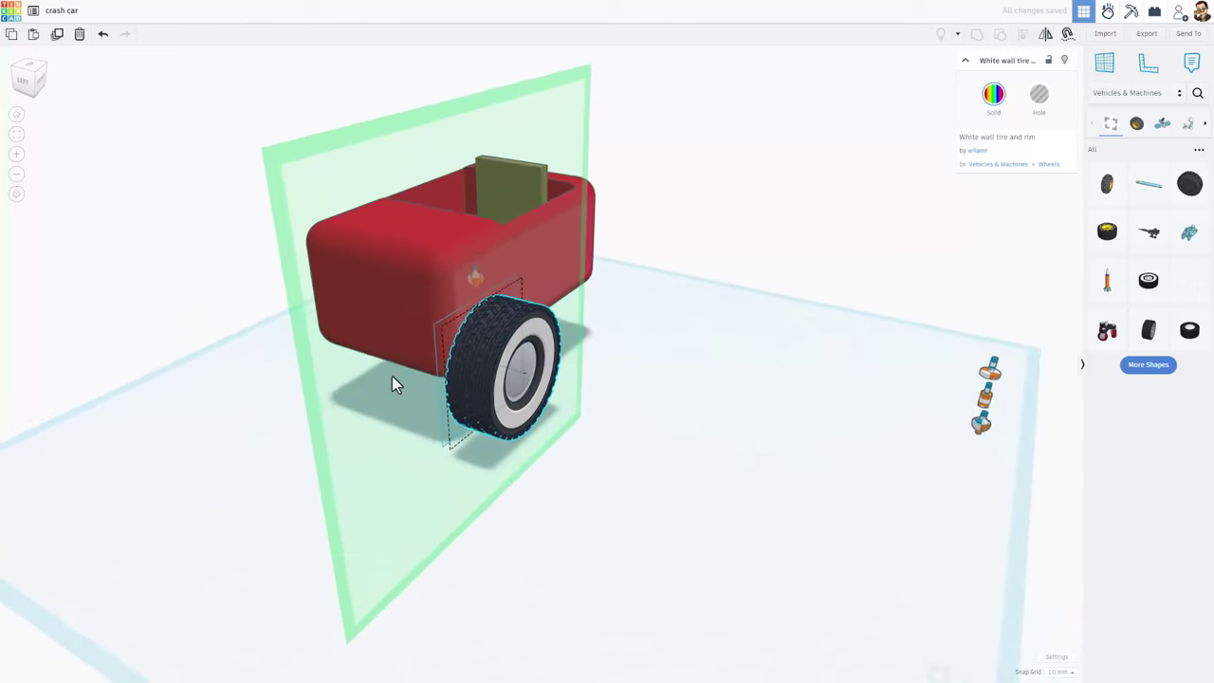
pyautogui.hotkey('ctrl', 'd')
pyautogui.click(571, 403)
pyautogui.moveTo(583, 411); pyautogui.dragTo(460, 373, button='right')
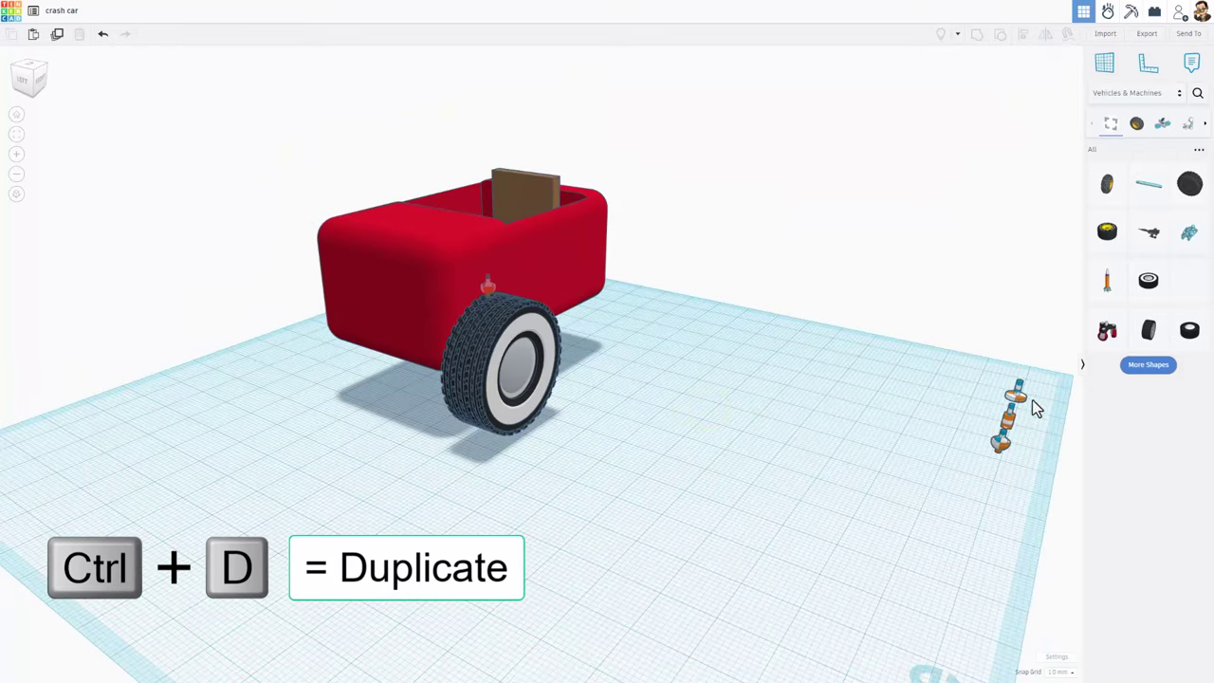
# Cruise an axle connector onto the side of the red car body
pyautogui.press('c')
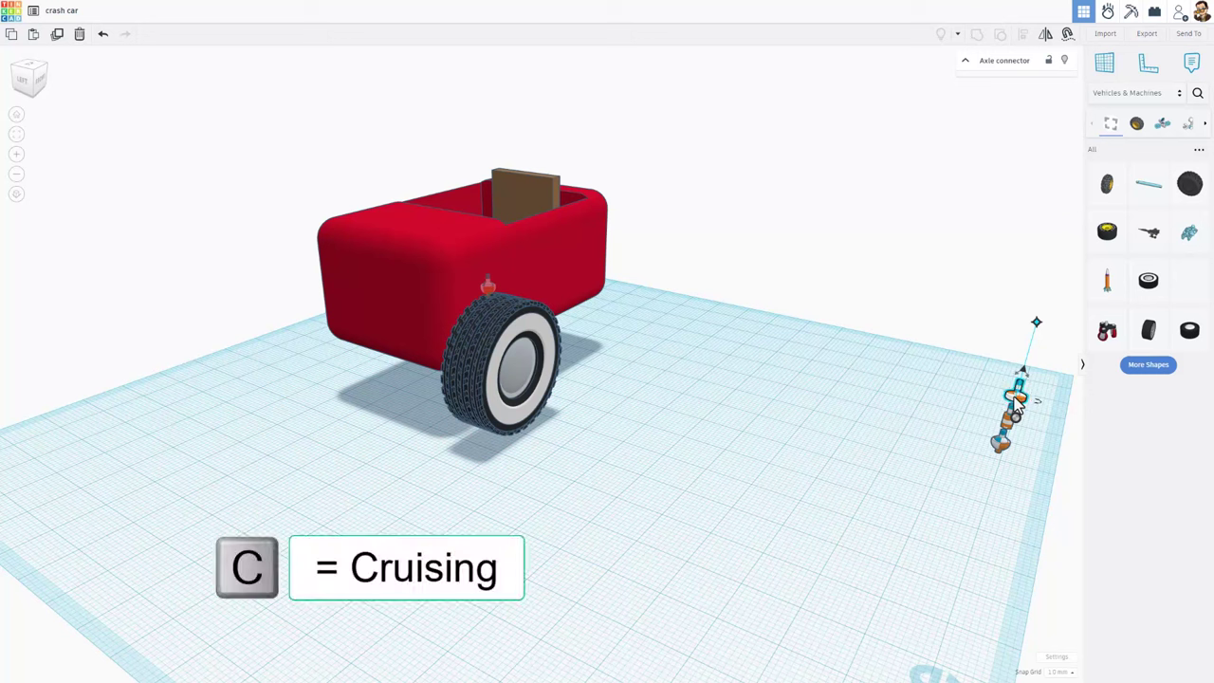
pyautogui.click(1012, 396)
pyautogui.moveTo(1015, 400); pyautogui.dragTo(579, 446)
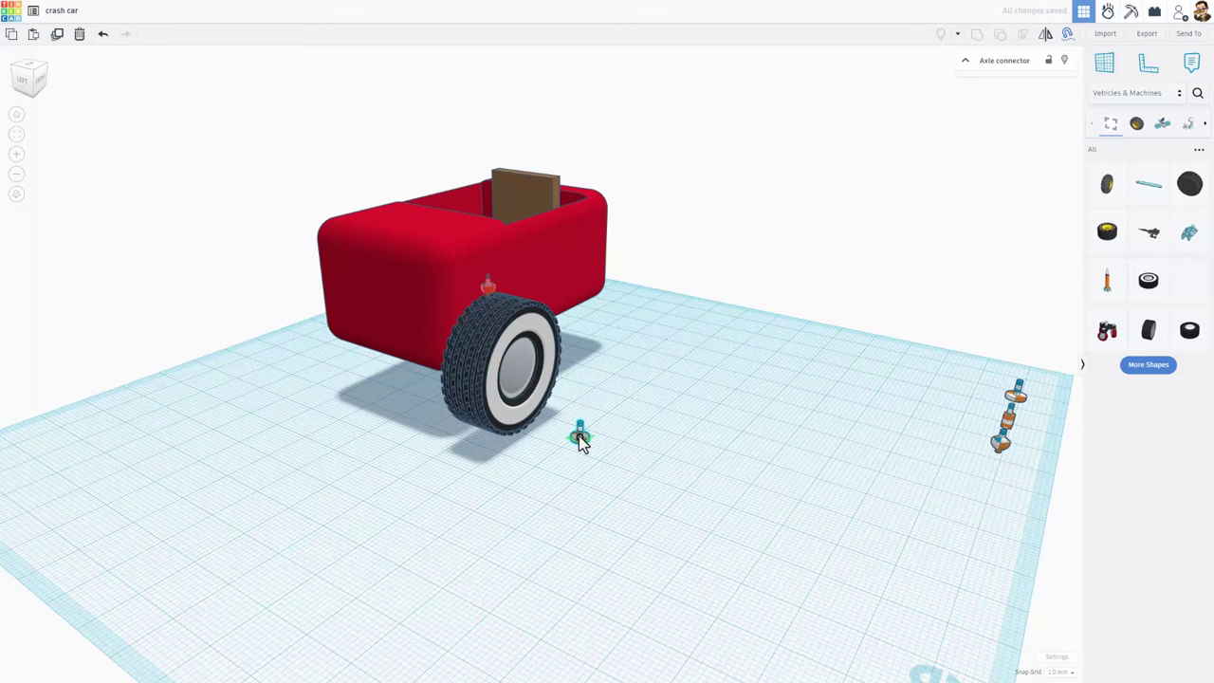
pyautogui.moveTo(581, 441); pyautogui.dragTo(458, 292)
pyautogui.keyDown('shift'); pyautogui.click(458, 292); pyautogui.keyUp('shift')
# Align the wheel and axle connector so the wheel is centred on the connector on both axes
pyautogui.keyDown('shift'); pyautogui.click(536, 400); pyautogui.keyUp('shift')
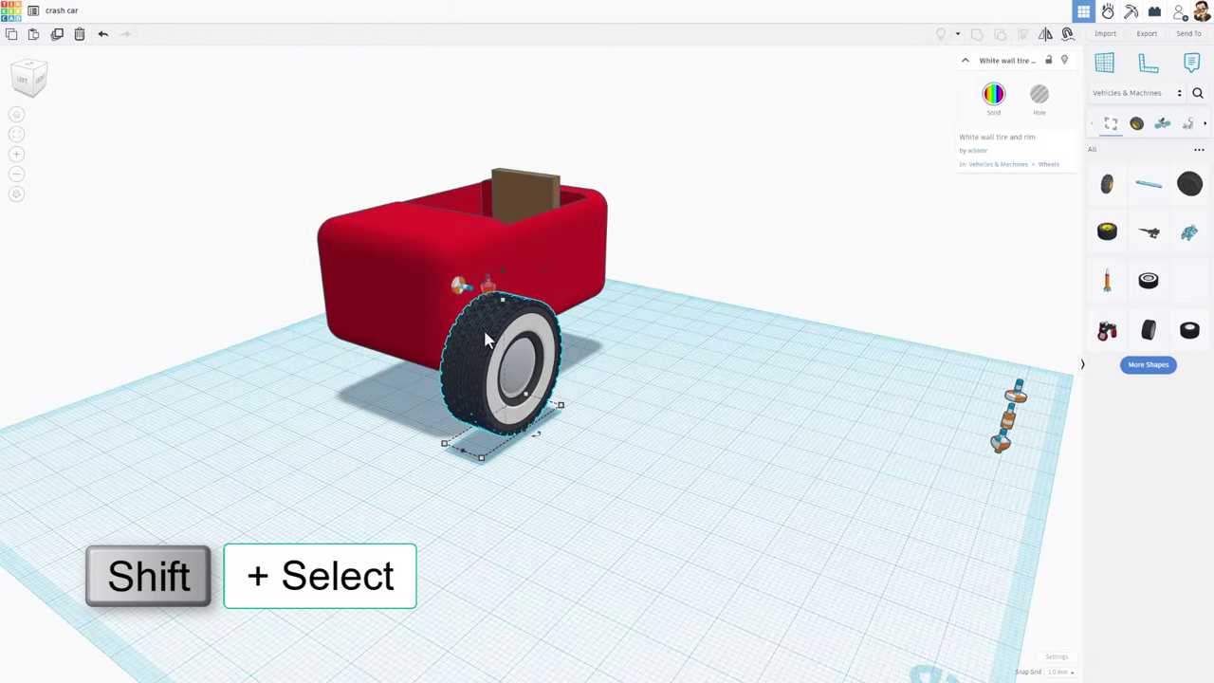
pyautogui.keyDown('shift'); pyautogui.click(458, 289); pyautogui.keyUp('shift')
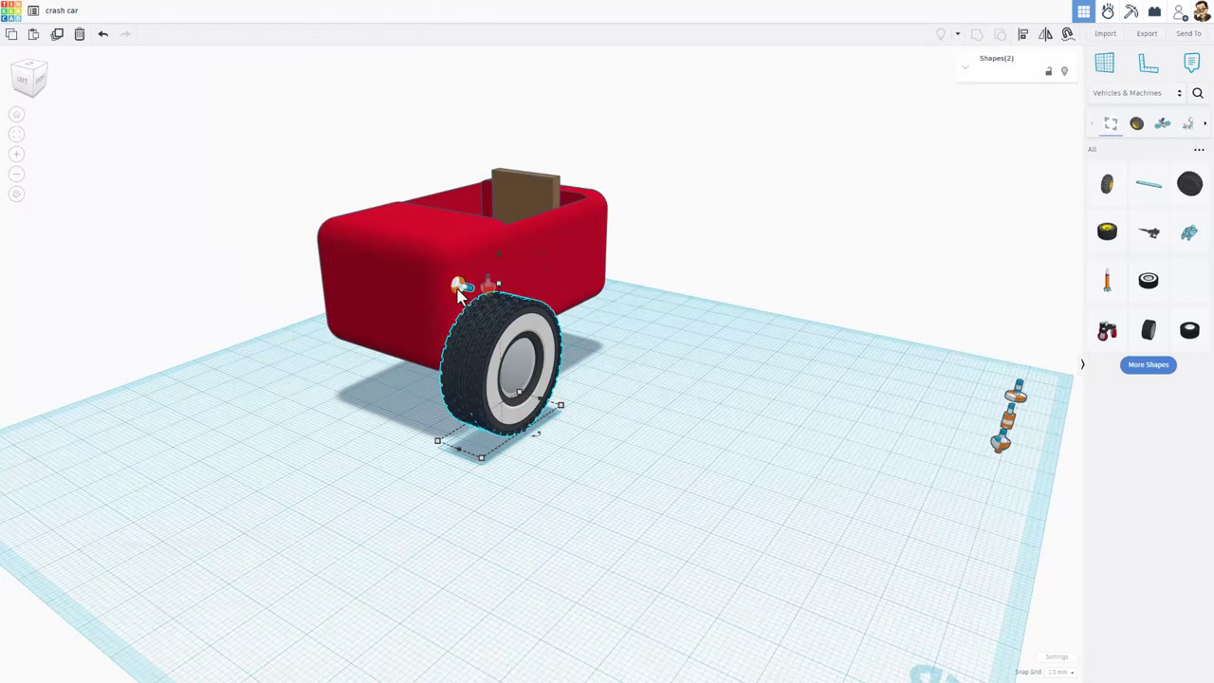
pyautogui.press('l')
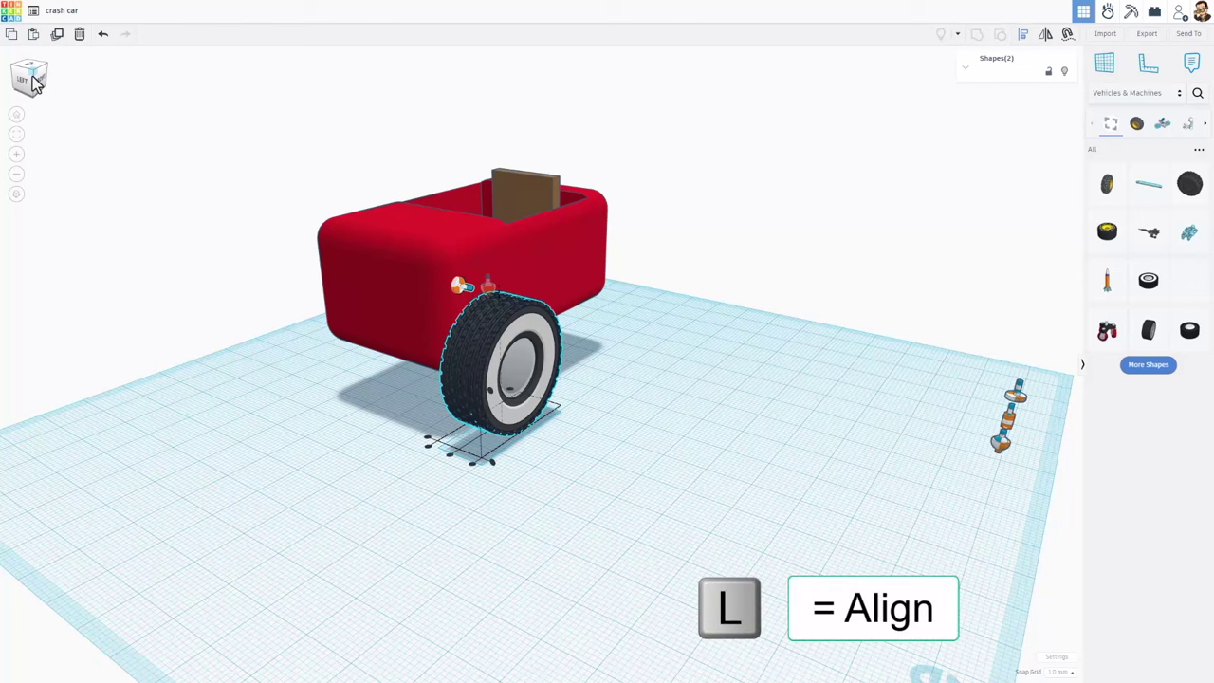
pyautogui.moveTo(455, 340); pyautogui.dragTo(371, 346, button='right')
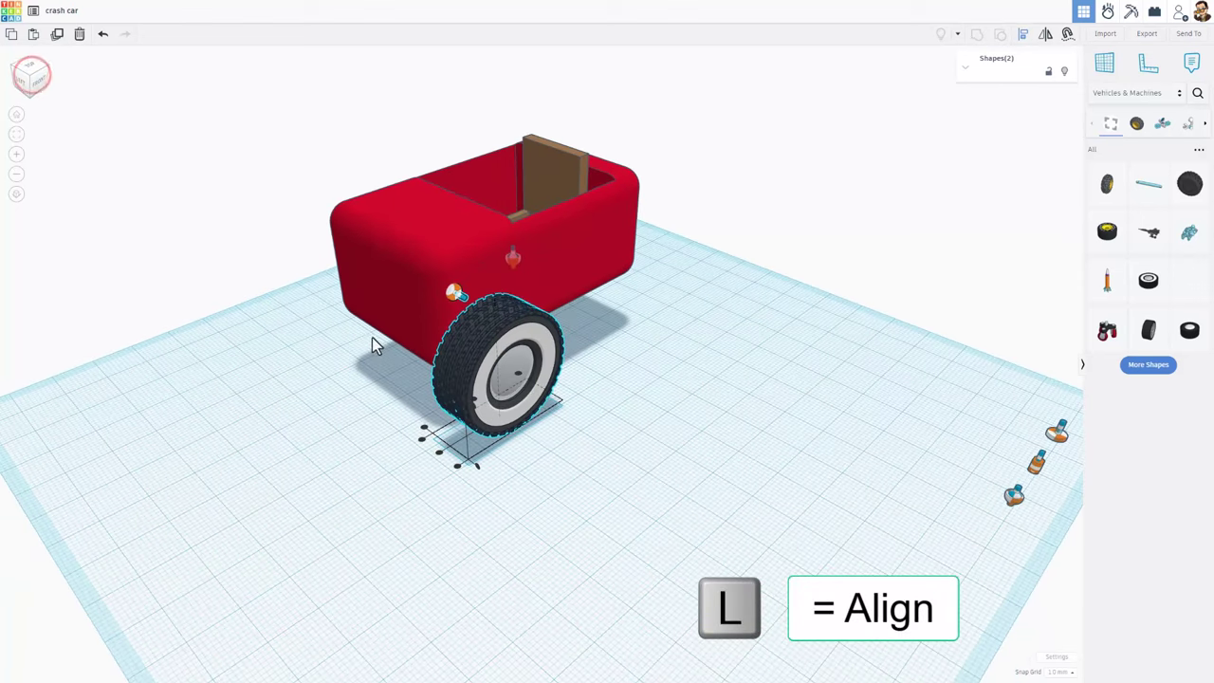
pyautogui.click(477, 406)
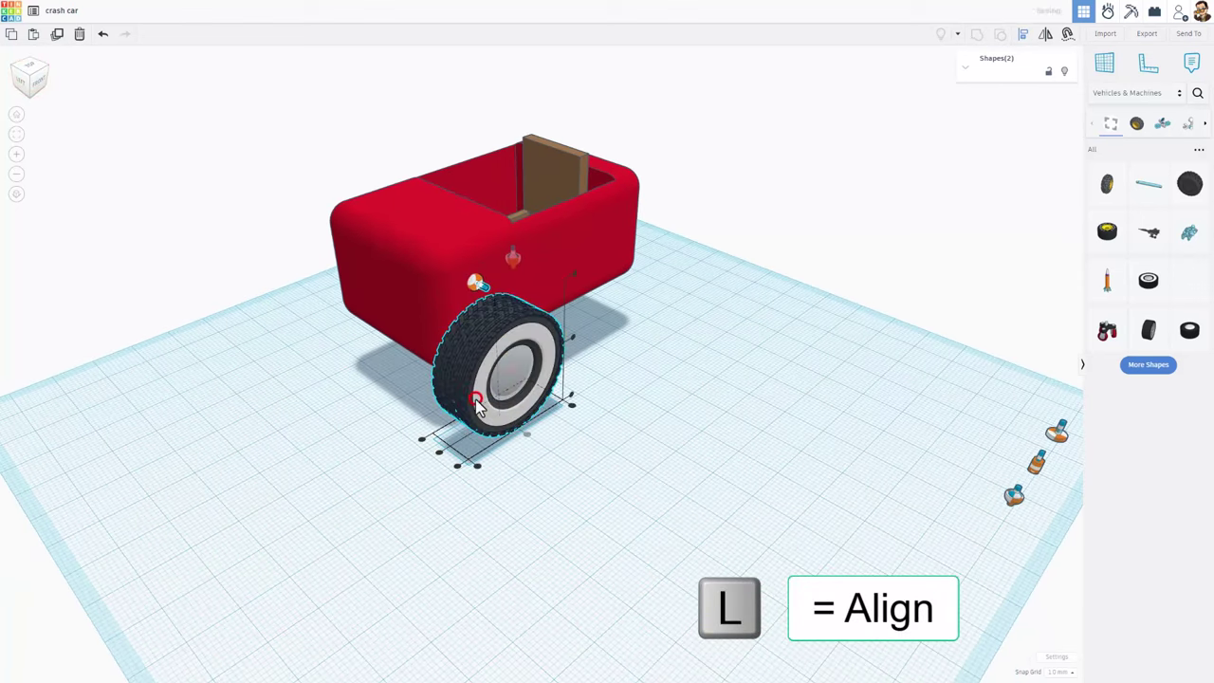
pyautogui.click(572, 339)
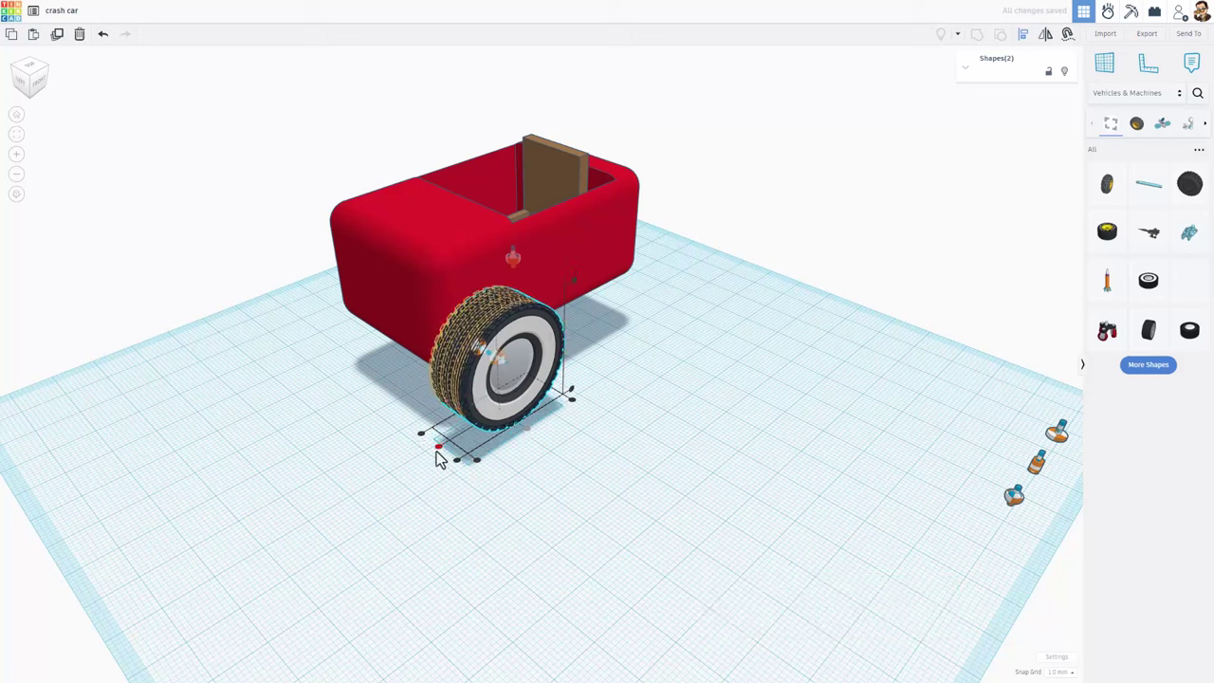
# Snap the axle connector into the wheel hub and stretch its other end onto the car body
pyautogui.click(420, 479)
pyautogui.moveTo(230, 482); pyautogui.dragTo(405, 485, button='right')
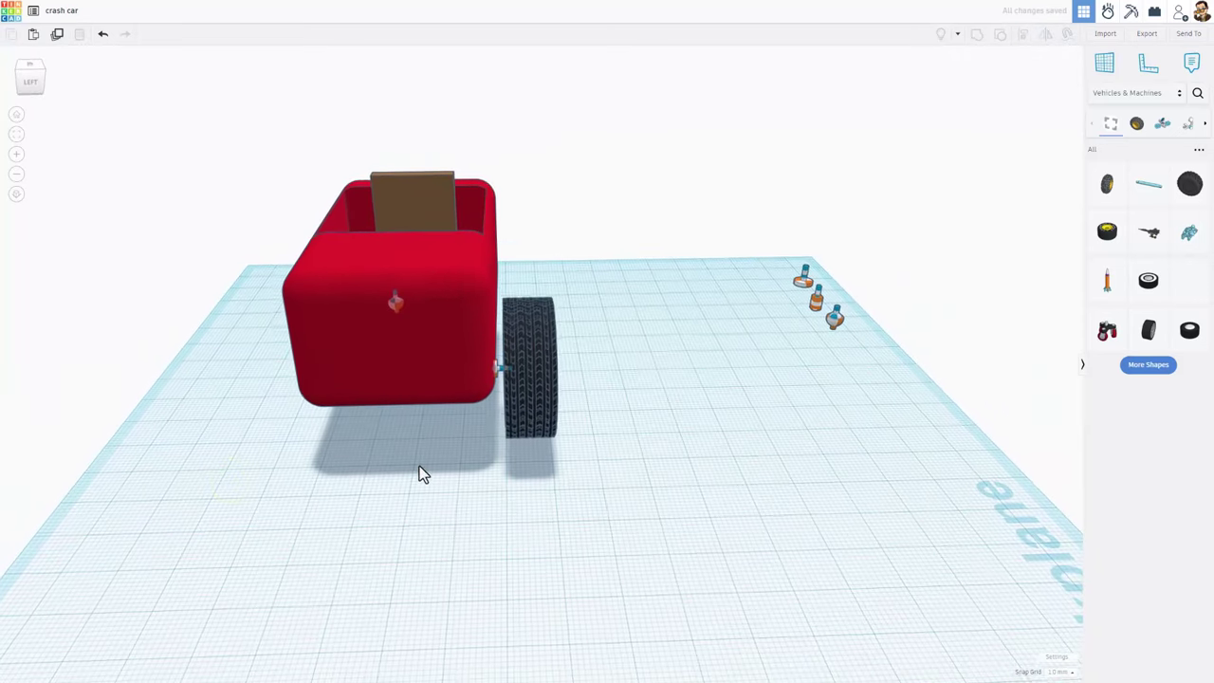
pyautogui.click(499, 369)
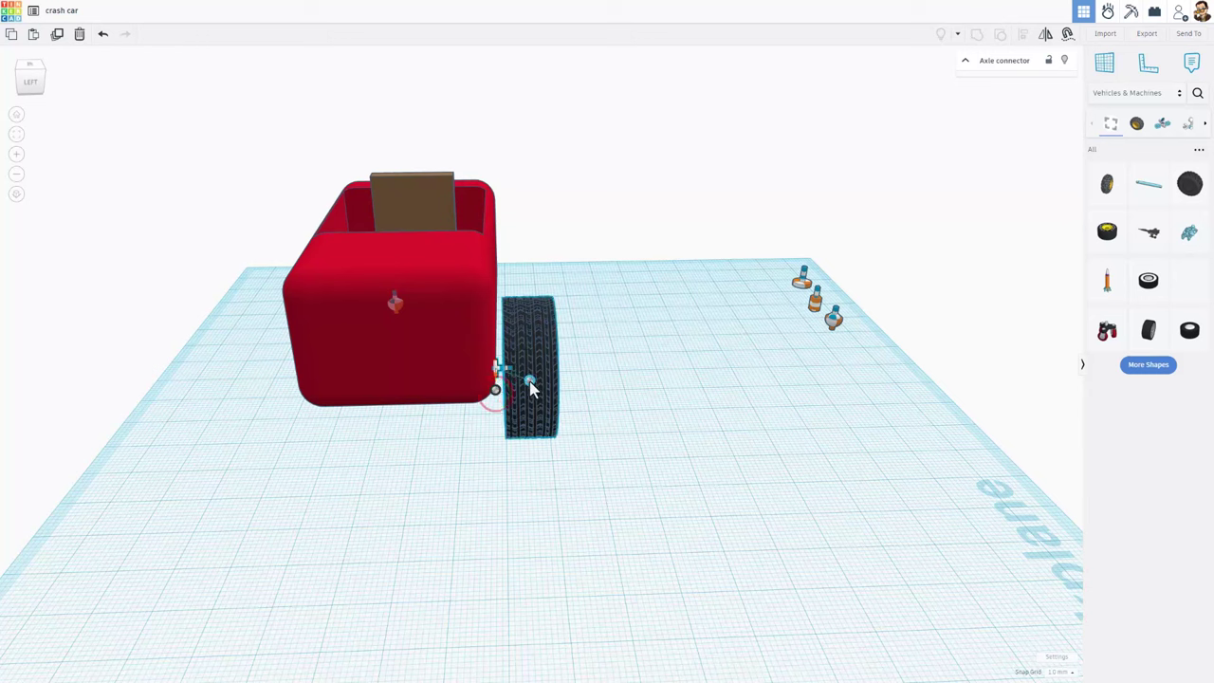
pyautogui.click(534, 392)
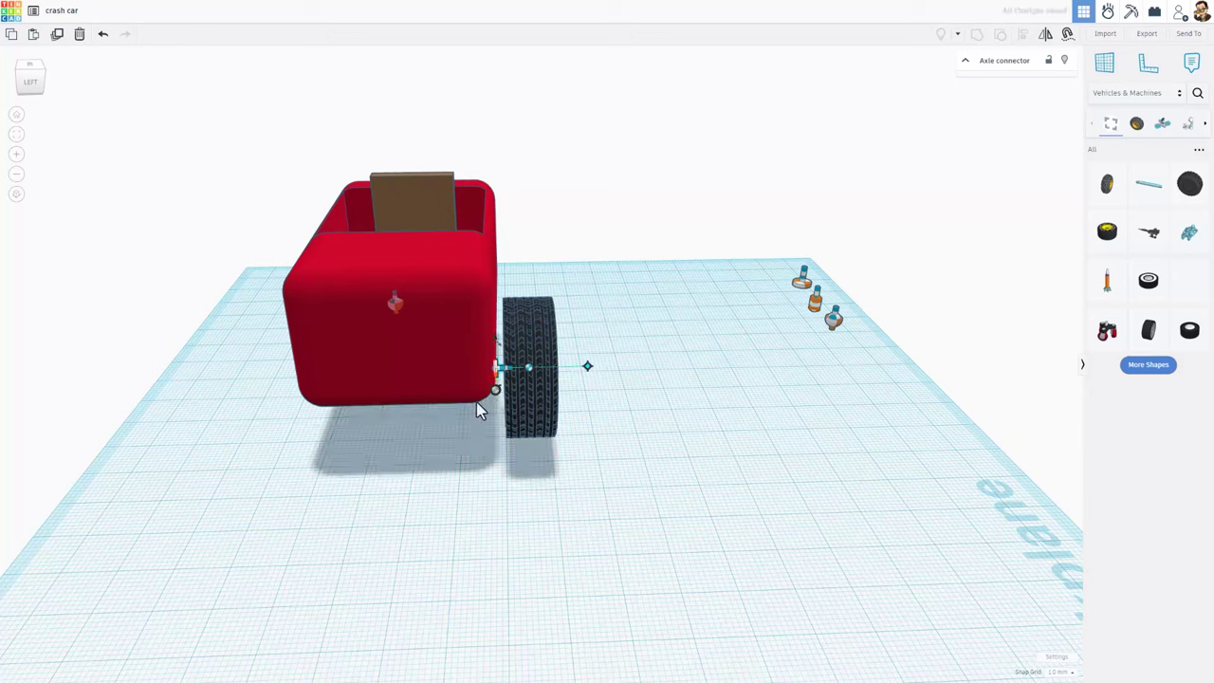
pyautogui.moveTo(492, 402); pyautogui.dragTo(408, 280)
pyautogui.moveTo(589, 368); pyautogui.dragTo(642, 430)
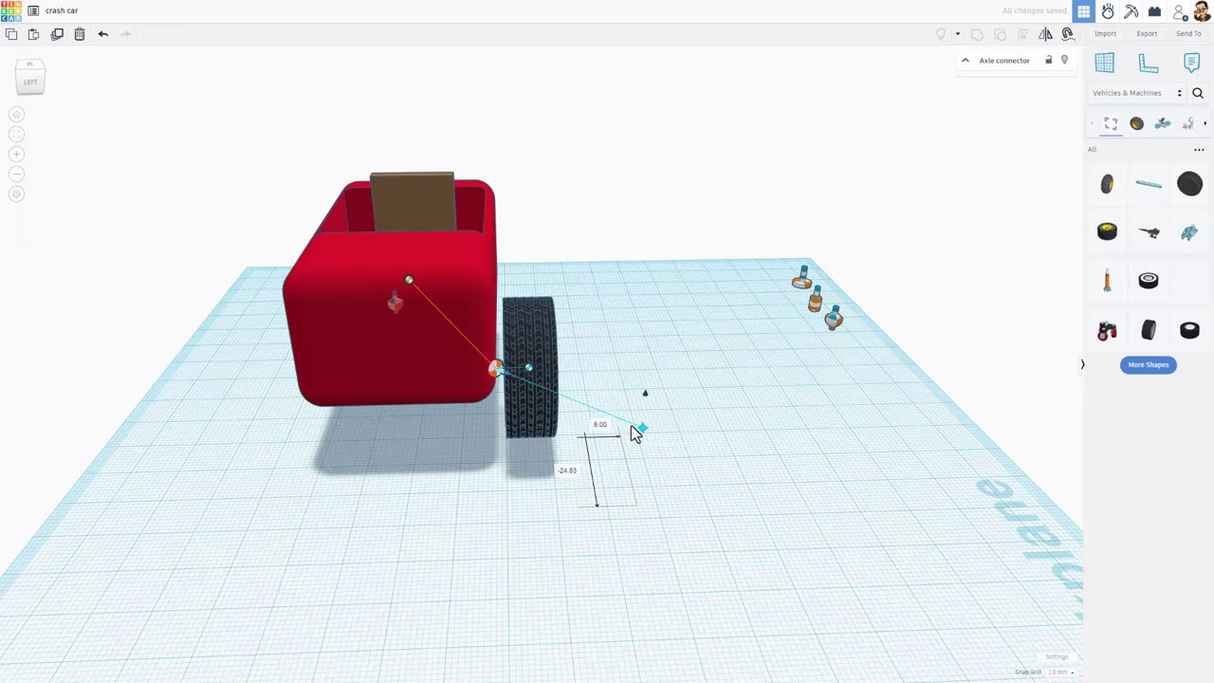
pyautogui.hotkey('ctrl', 'z')
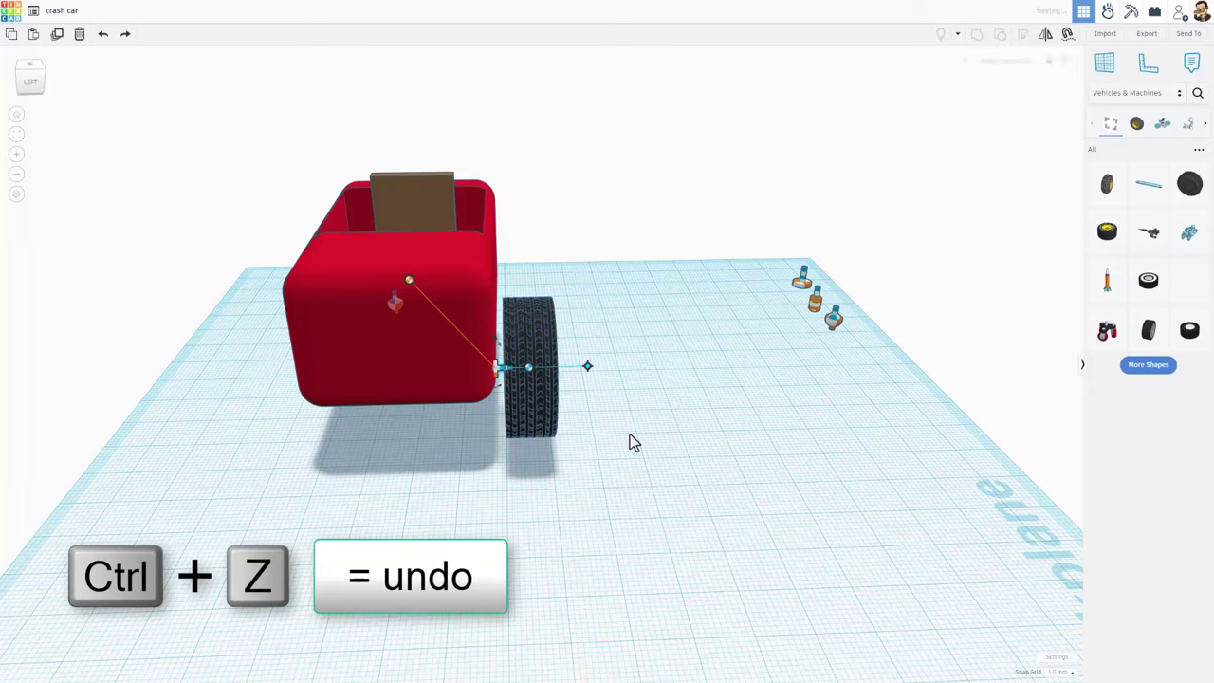
pyautogui.moveTo(714, 404); pyautogui.dragTo(400, 348, button='right')
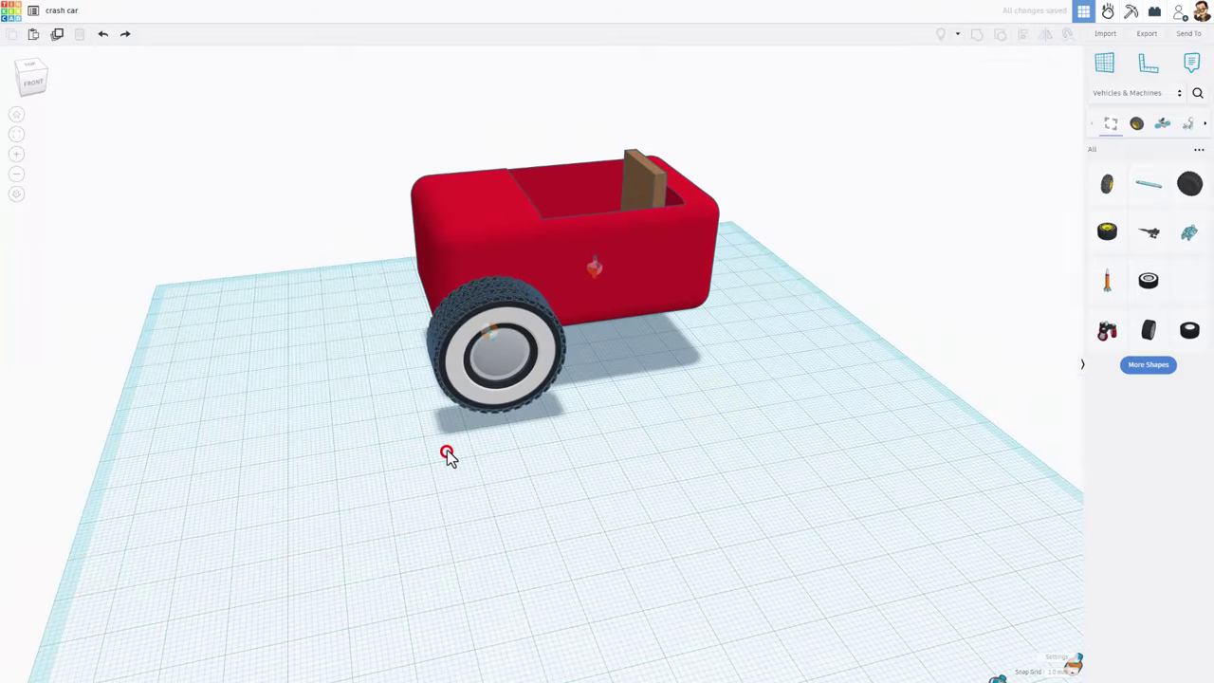
# Hide the car body, duplicate the wheel with its connector, and move the copy back
pyautogui.moveTo(465, 401); pyautogui.dragTo(596, 401, button='right')
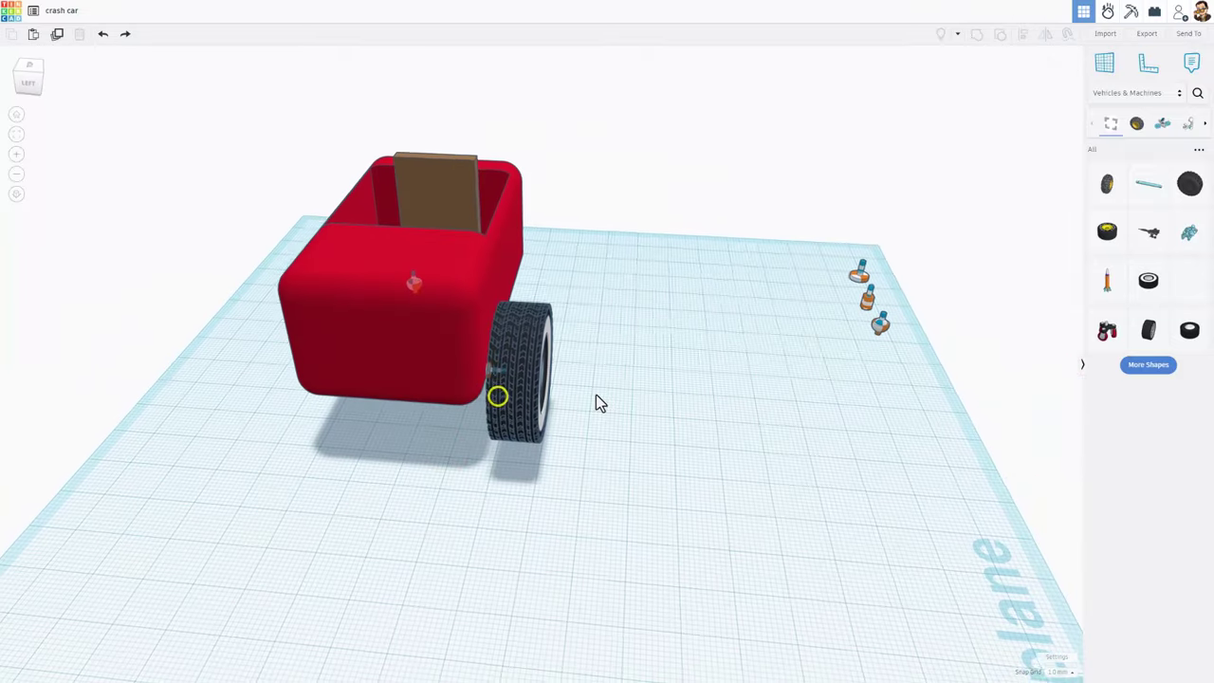
pyautogui.click(355, 356)
pyautogui.click(1065, 60)
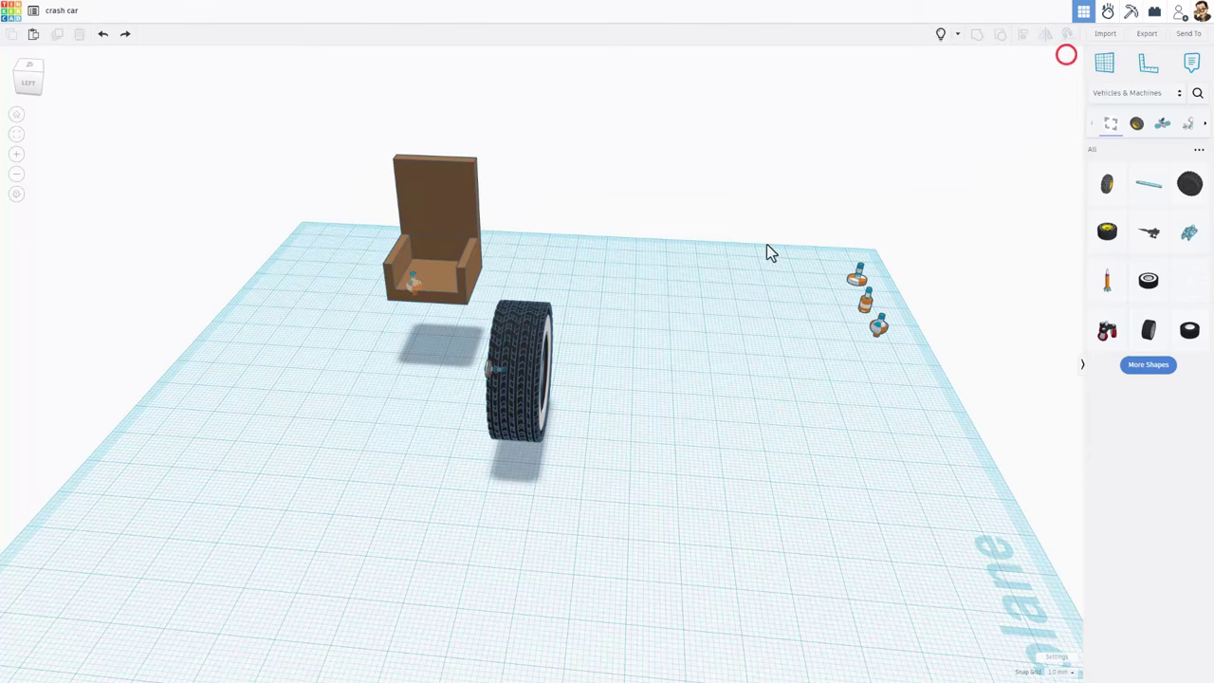
pyautogui.moveTo(583, 284); pyautogui.dragTo(502, 337, button='right')
pyautogui.click(548, 392)
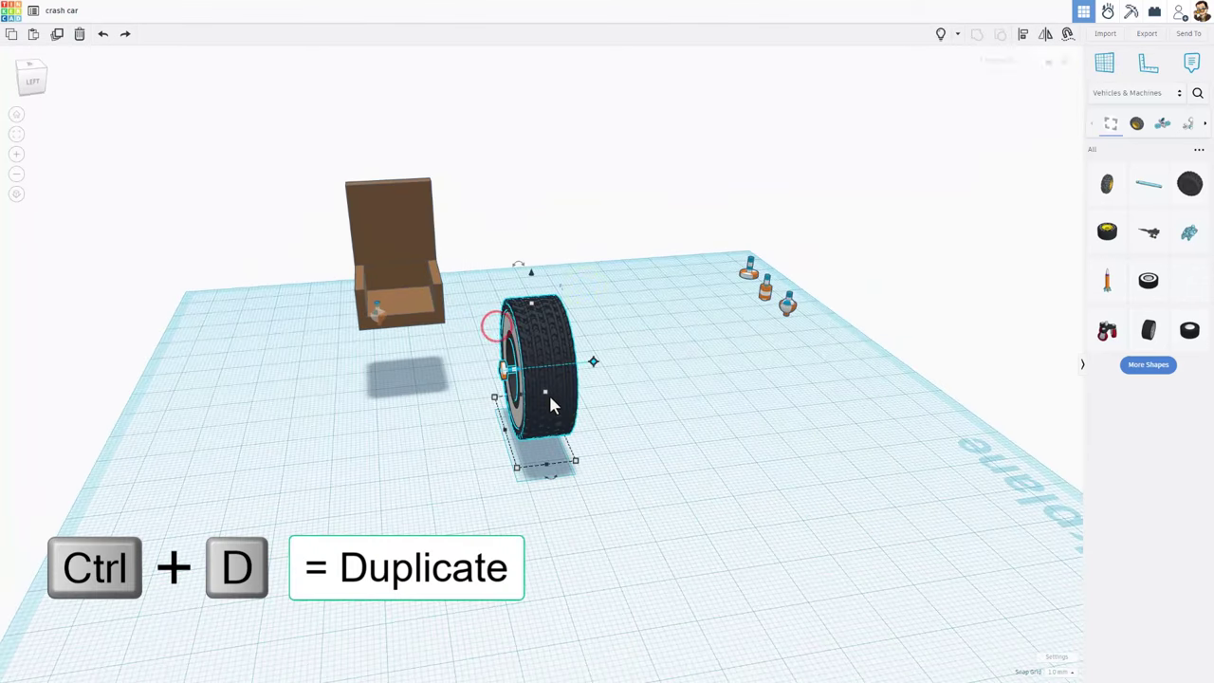
pyautogui.hotkey('ctrl', 'd')
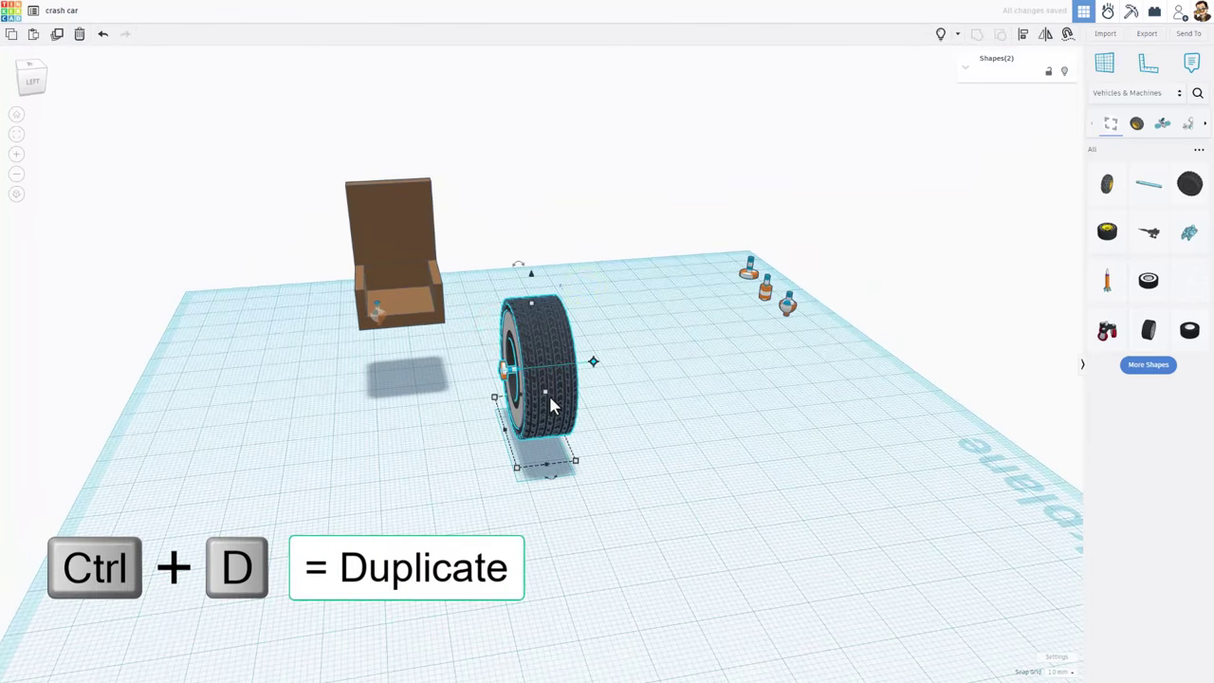
pyautogui.press('Up')
pyautogui.press('Up')
pyautogui.press('Up')
pyautogui.press('Up')
pyautogui.press('Up')
pyautogui.press('Up')
pyautogui.press('Up')
pyautogui.press('Up')
pyautogui.press('Up')
pyautogui.press('Up')
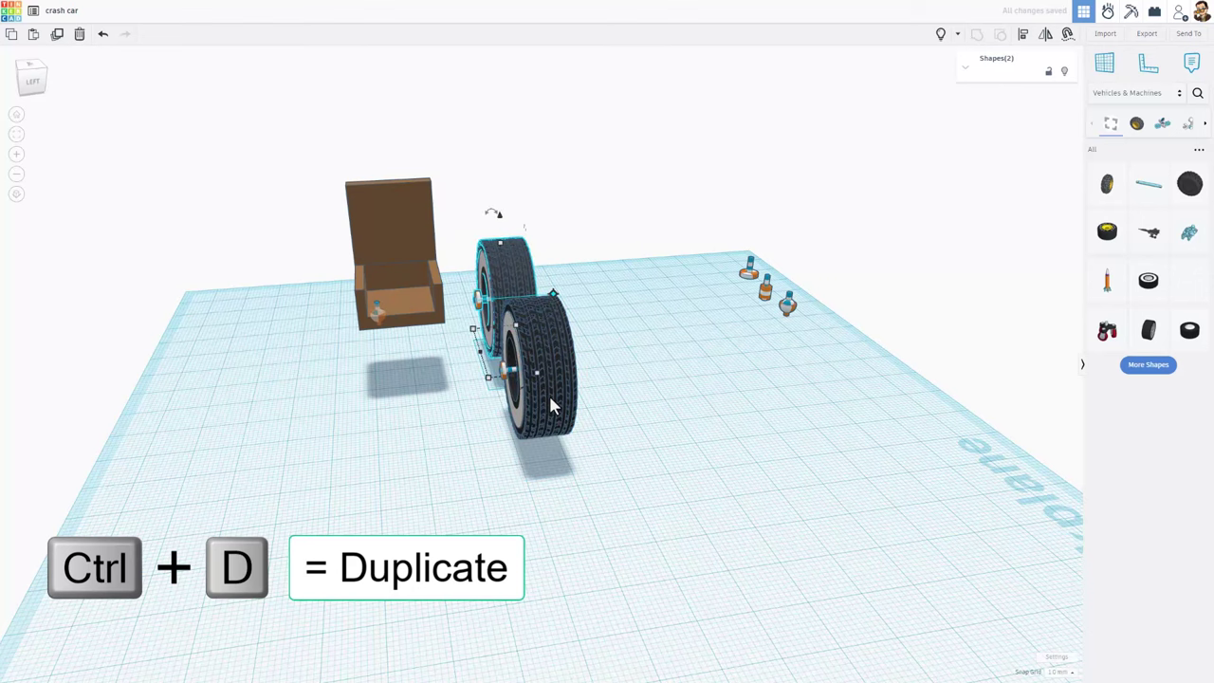
# Show the car body again and nudge the second wheel to the car's rear end
pyautogui.click(939, 35)
pyautogui.moveTo(658, 244); pyautogui.dragTo(152, 302, button='right')
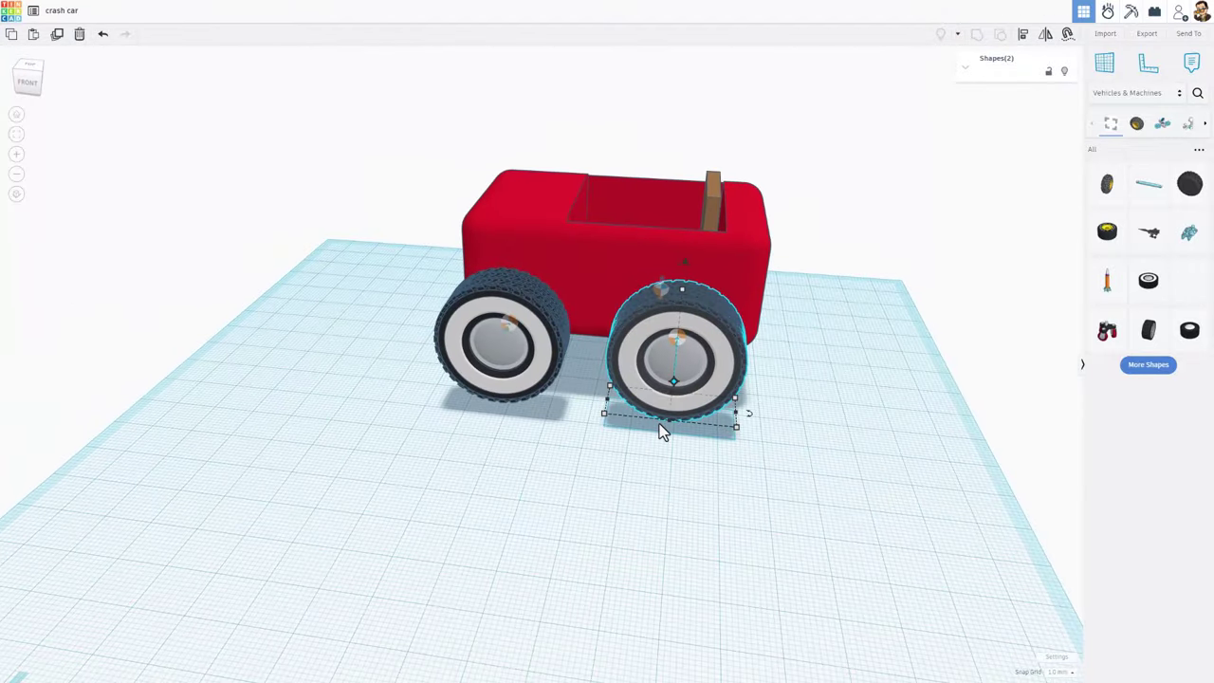
pyautogui.press('Right')
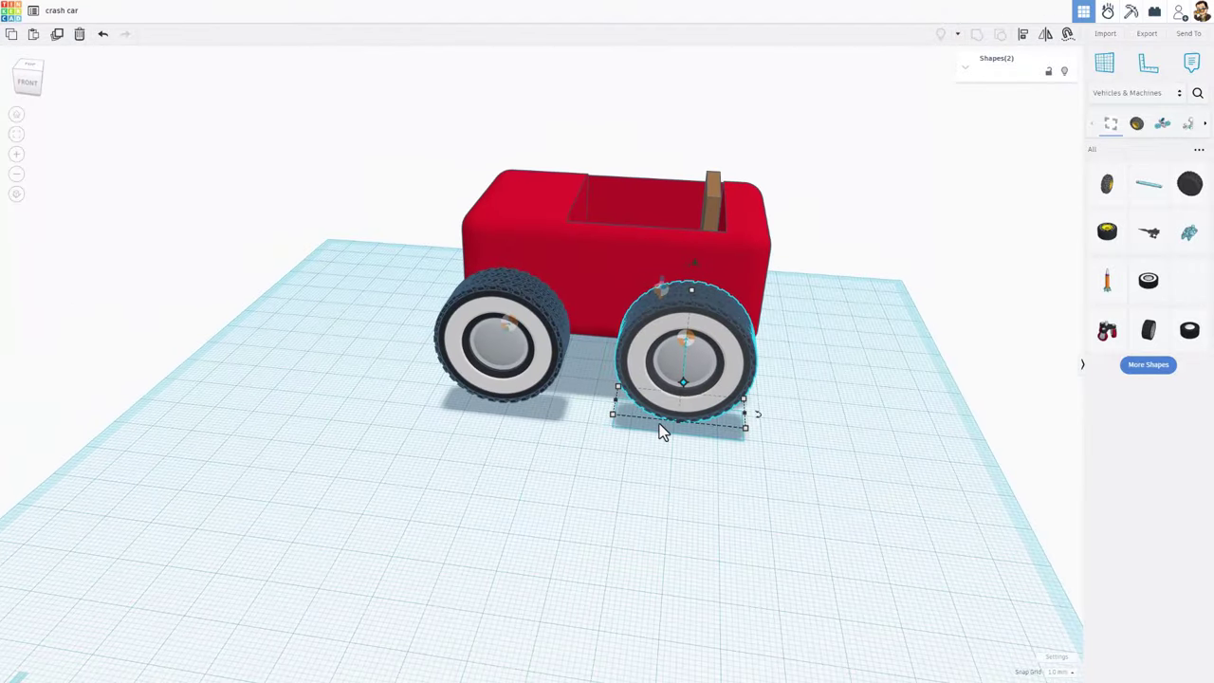
pyautogui.press('Right')
pyautogui.press('Right')
pyautogui.press('Right')
pyautogui.press('Right')
pyautogui.press('Right')
pyautogui.press('Right')
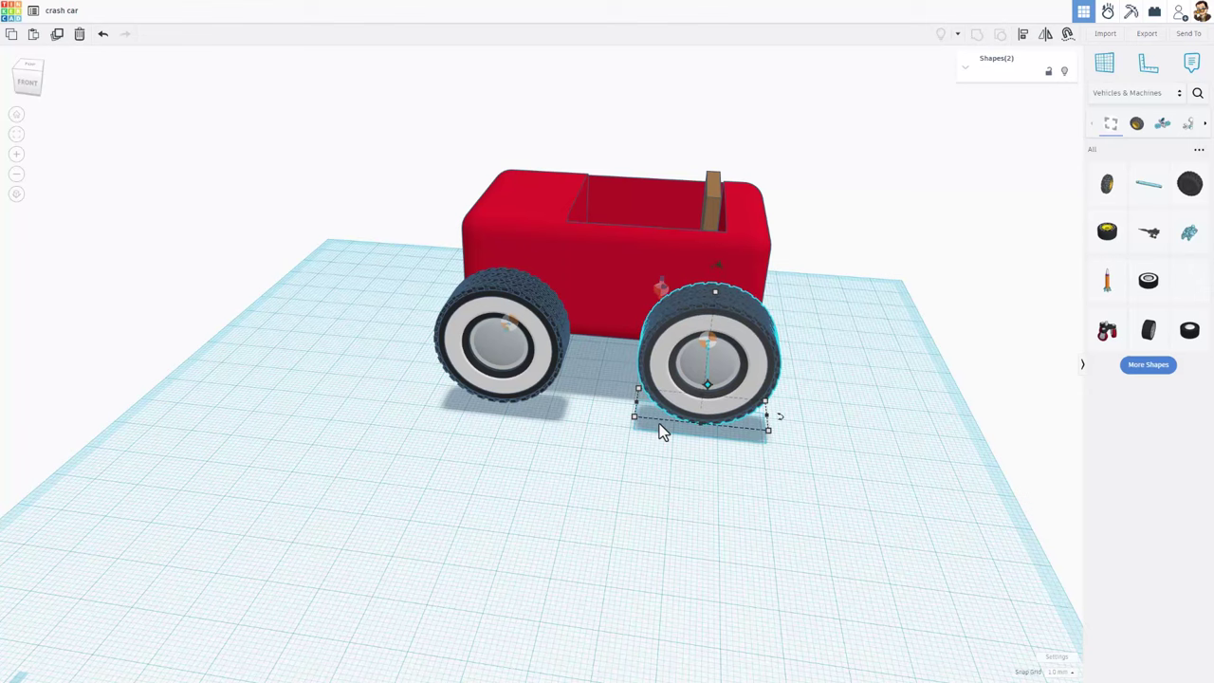
pyautogui.moveTo(395, 404); pyautogui.dragTo(713, 434, button='right')
# With the body hidden, duplicate the wheel pair, shift it left and mirror it
pyautogui.click(715, 430)
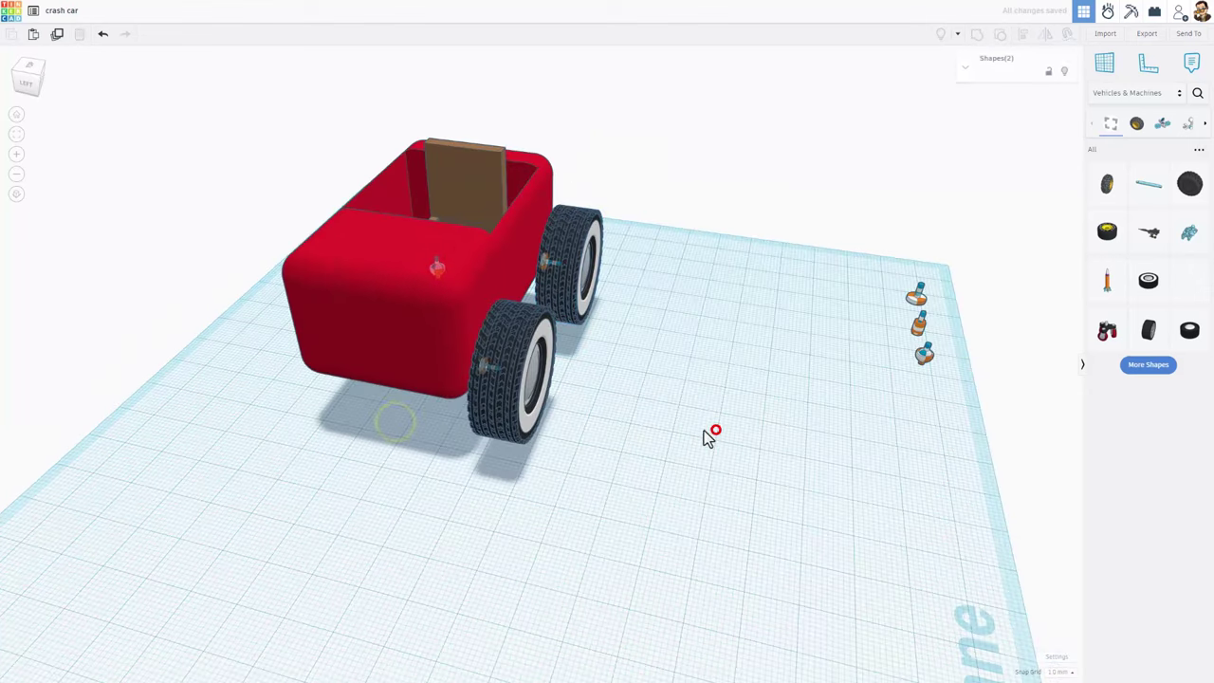
pyautogui.click(463, 322)
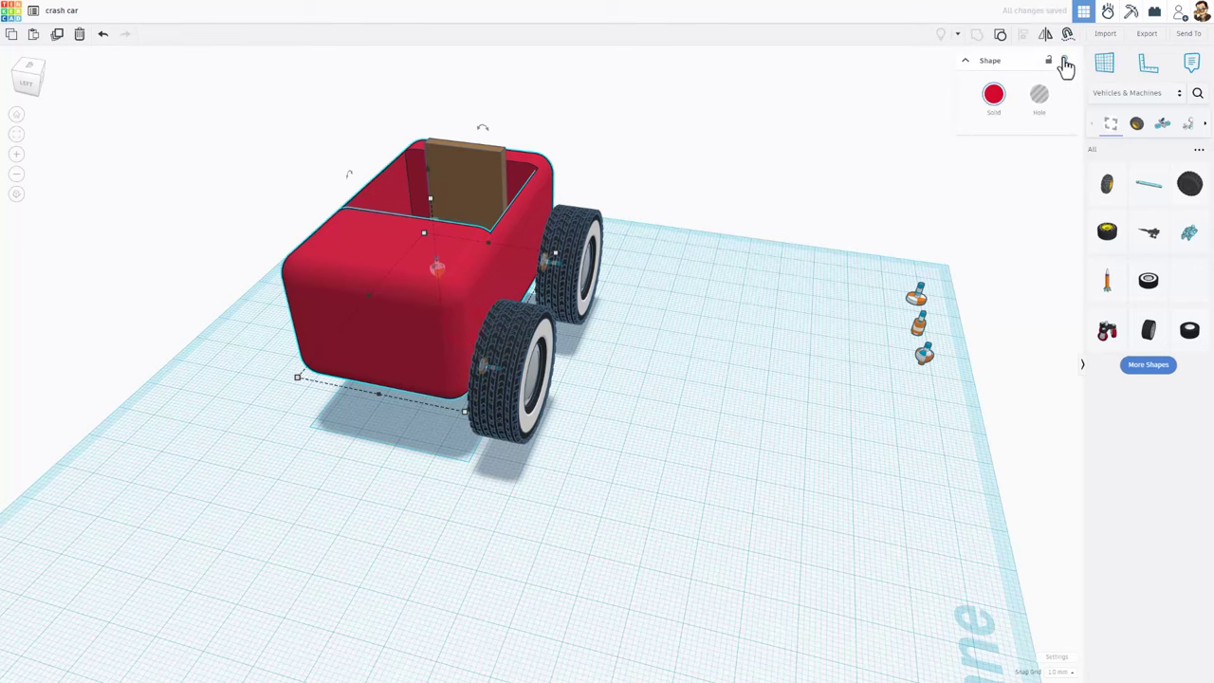
pyautogui.click(1064, 61)
pyautogui.moveTo(431, 373); pyautogui.dragTo(476, 270, button='right')
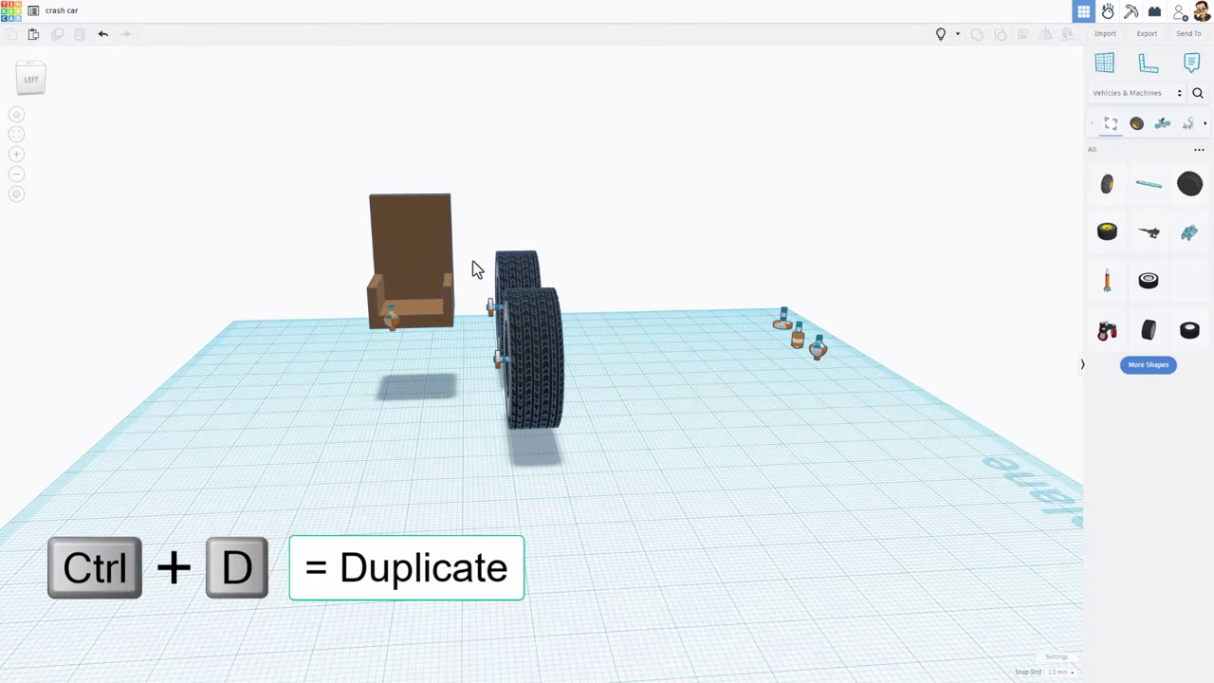
pyautogui.moveTo(485, 283); pyautogui.dragTo(554, 415)
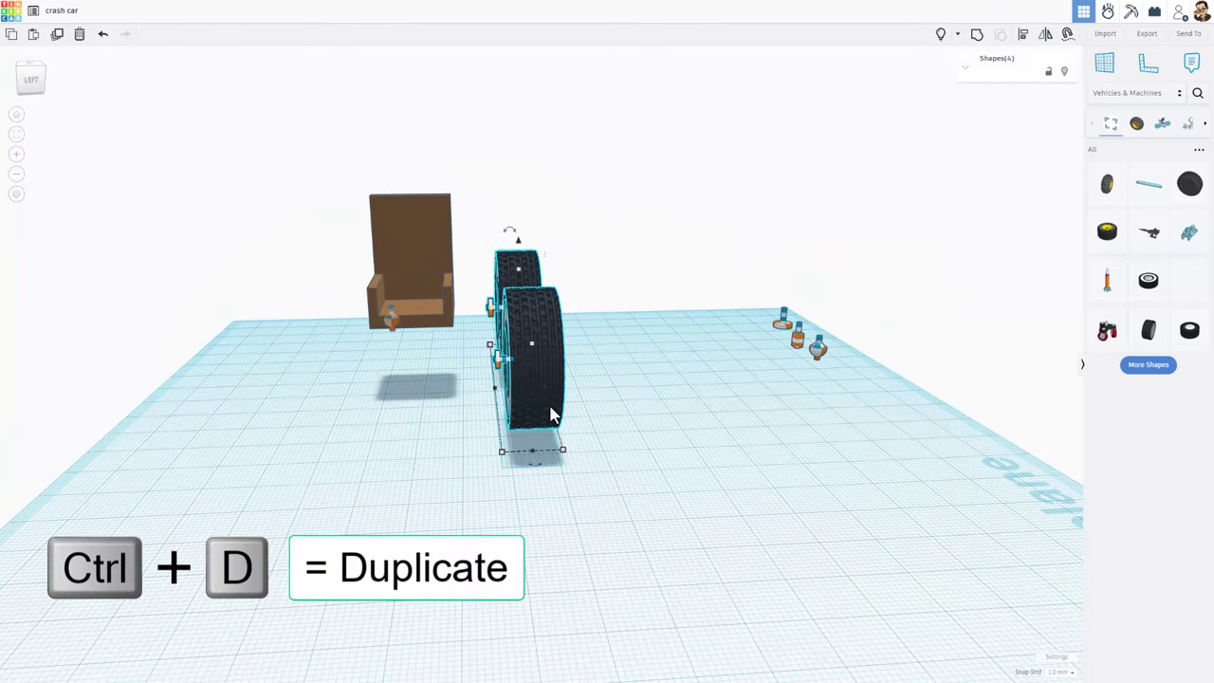
pyautogui.hotkey('ctrl', 'd')
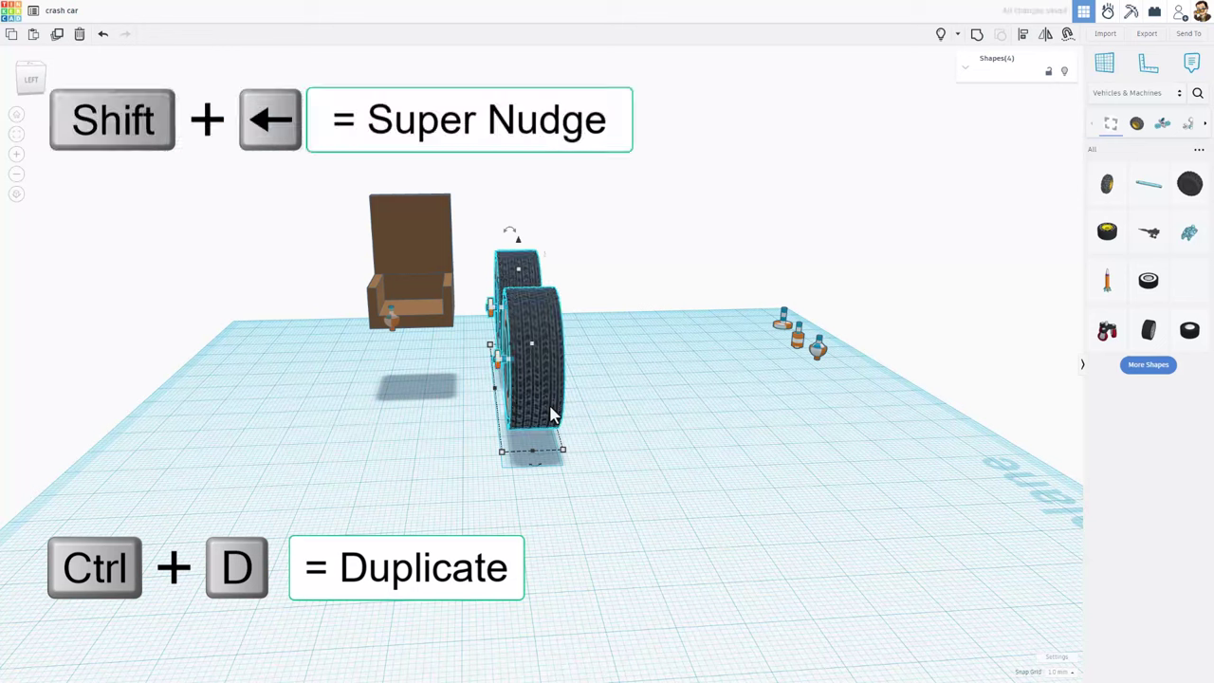
pyautogui.hotkey('shift', 'Left')
pyautogui.hotkey('shift', 'Left')
pyautogui.hotkey('shift', 'Left')
pyautogui.hotkey('shift', 'Left')
pyautogui.hotkey('shift', 'Left')
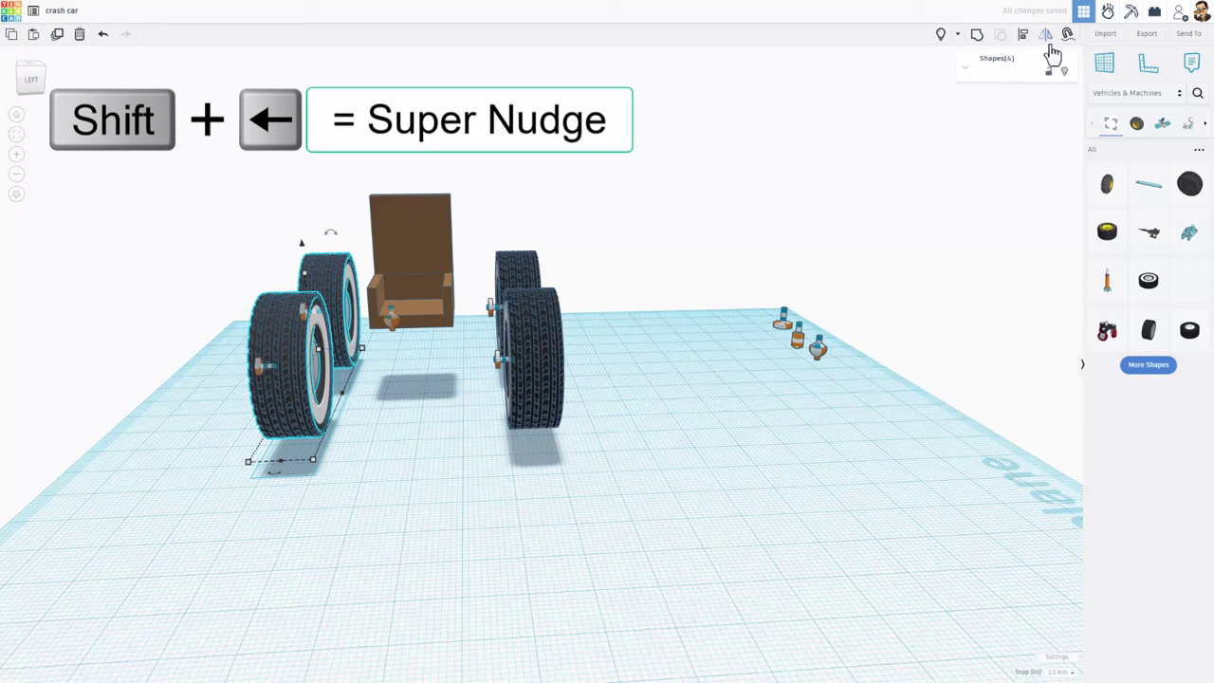
pyautogui.click(283, 471)
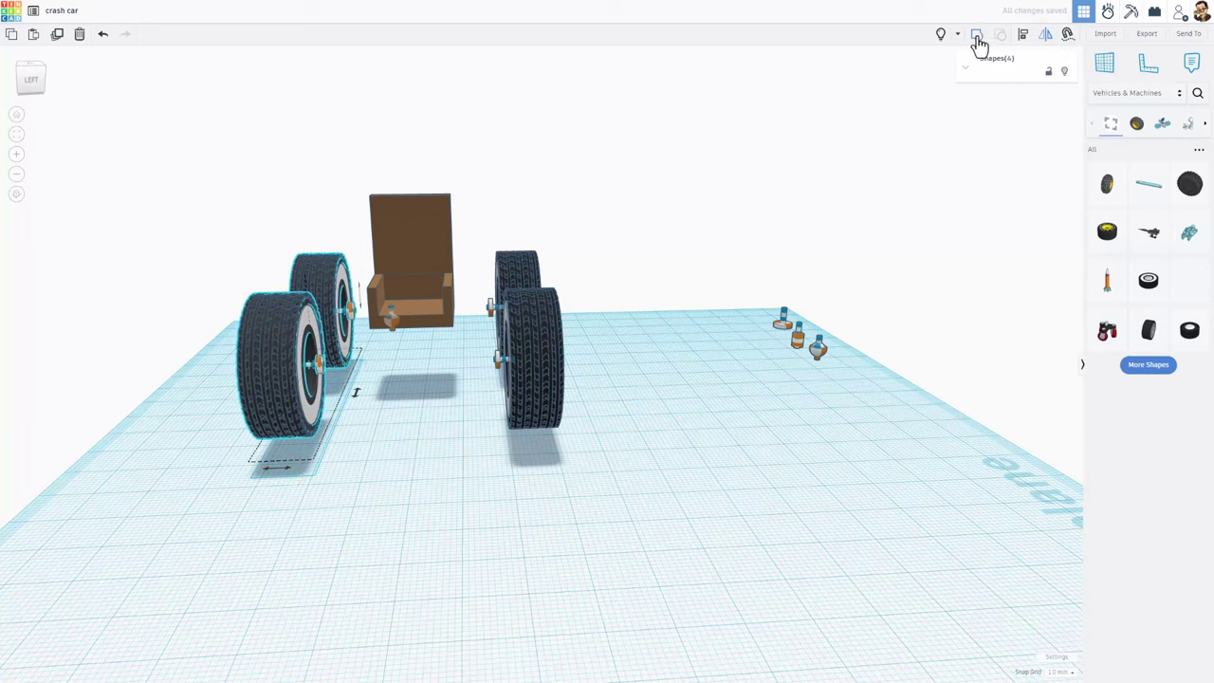
# Check the fit against the body, then nudge the left-side wheels further outward
pyautogui.click(940, 36)
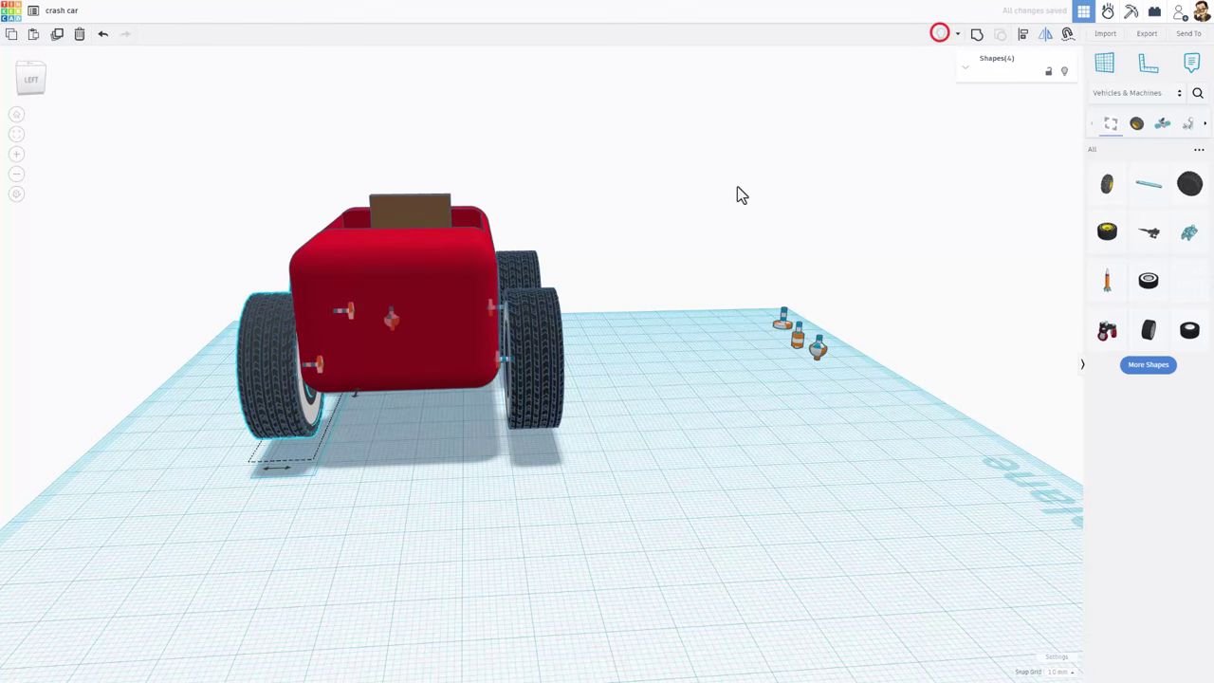
pyautogui.click(314, 518)
pyautogui.moveTo(322, 521)
pyautogui.mouseDown(button='right')
pyautogui.moveTo(352, 528)
pyautogui.moveTo(3, 396)
pyautogui.mouseUp(button='right')
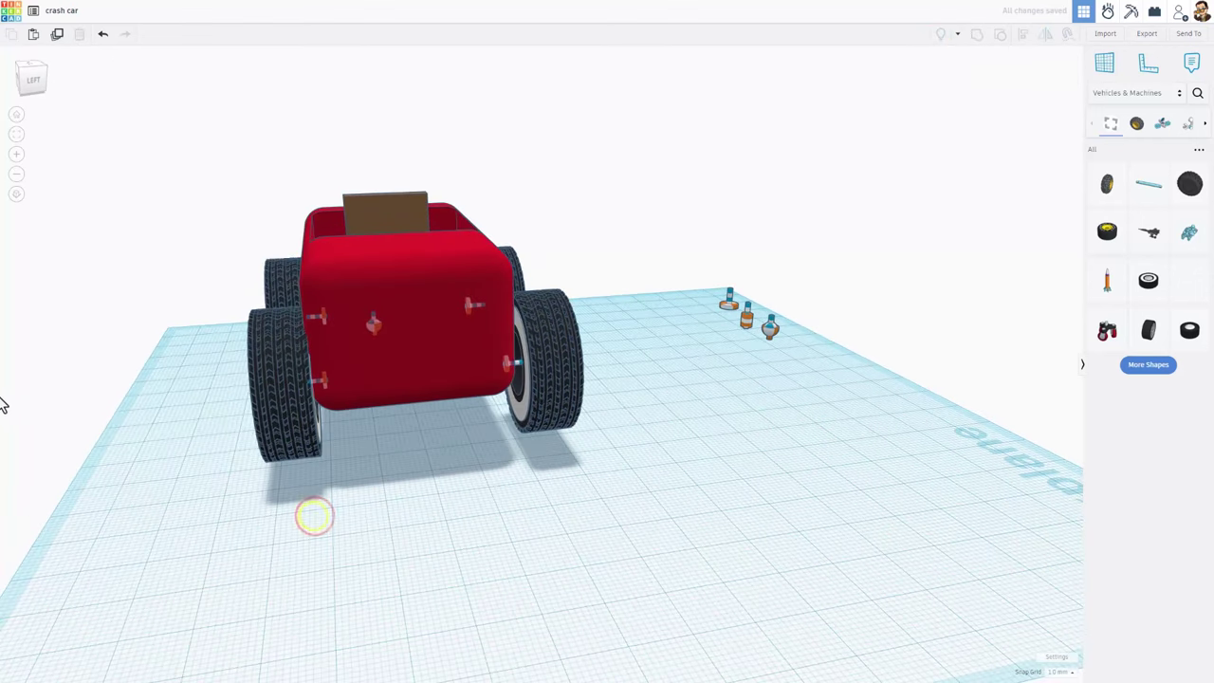
pyautogui.click(362, 374)
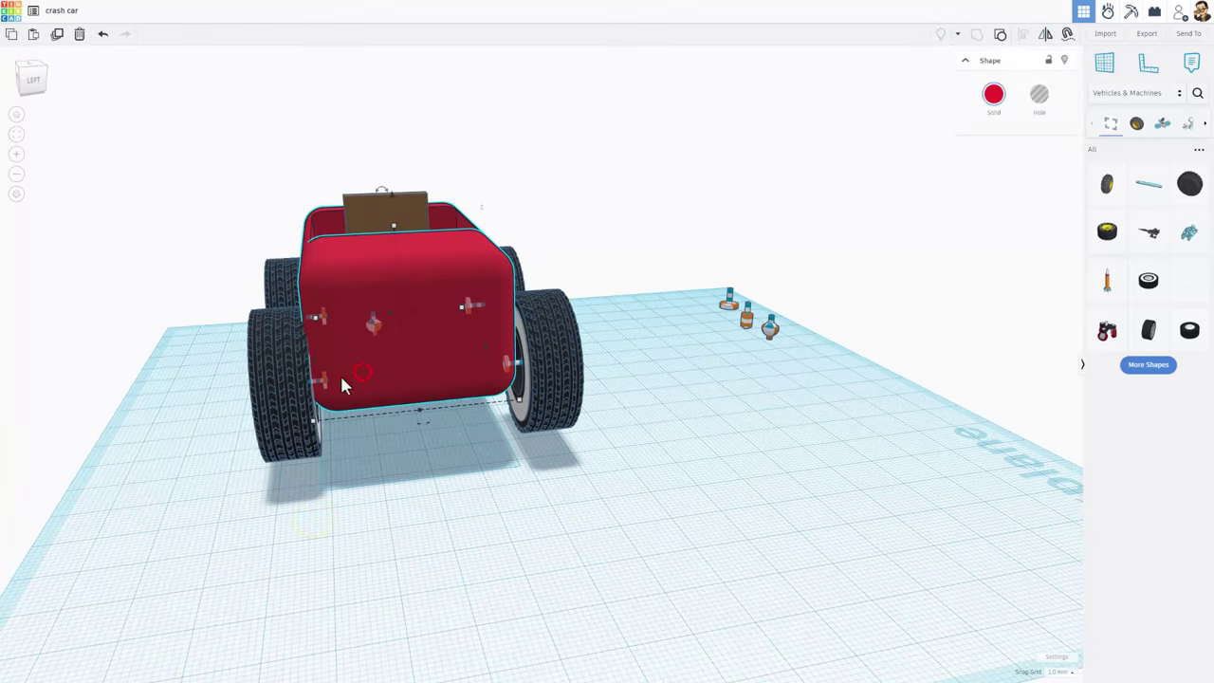
pyautogui.click(1063, 61)
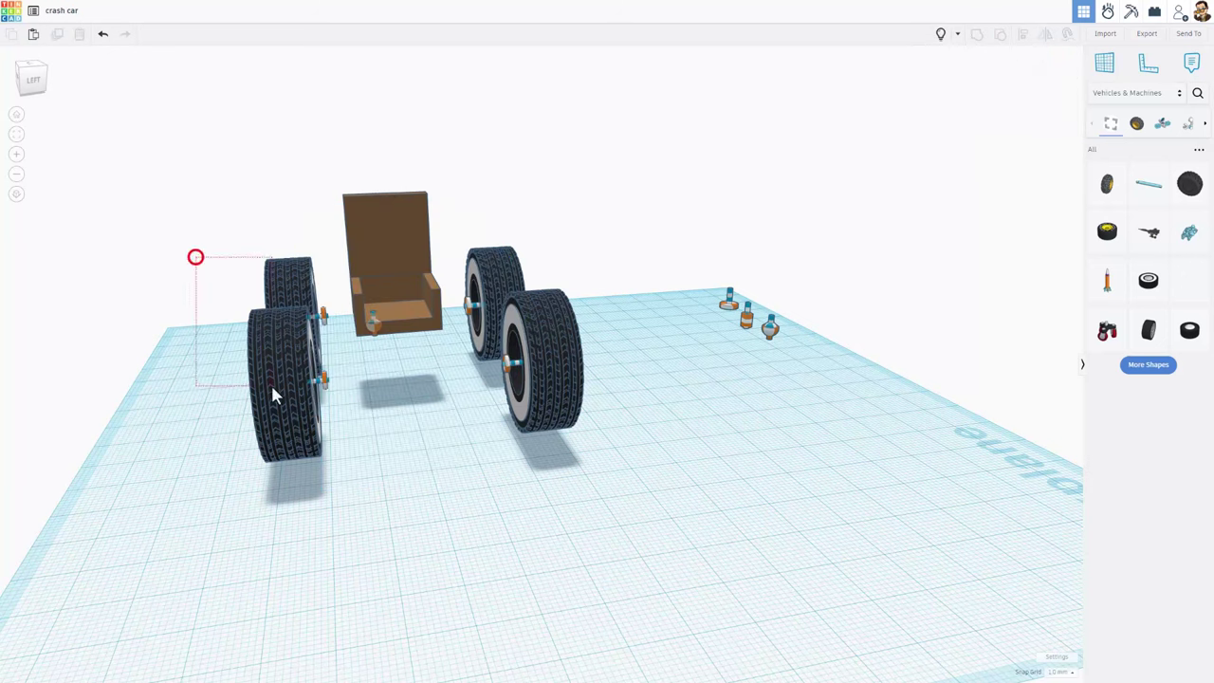
pyautogui.moveTo(272, 389); pyautogui.dragTo(322, 422)
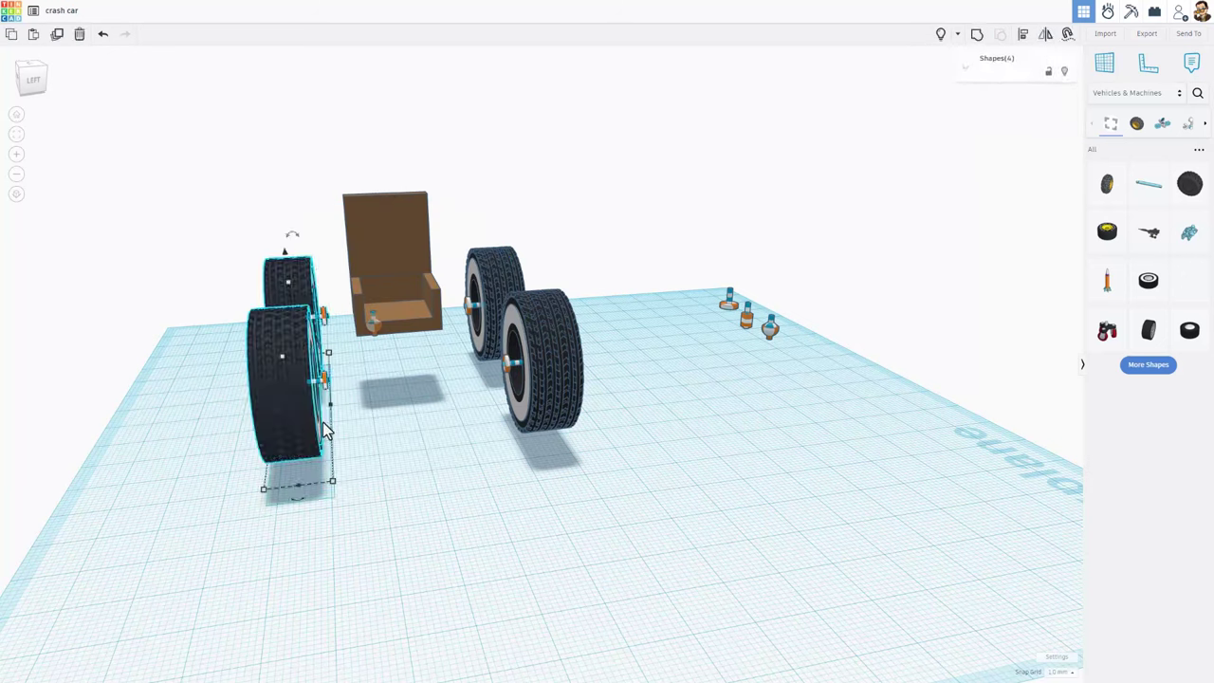
pyautogui.press('Left')
pyautogui.press('Left')
pyautogui.press('Left')
pyautogui.press('Left')
pyautogui.press('Left')
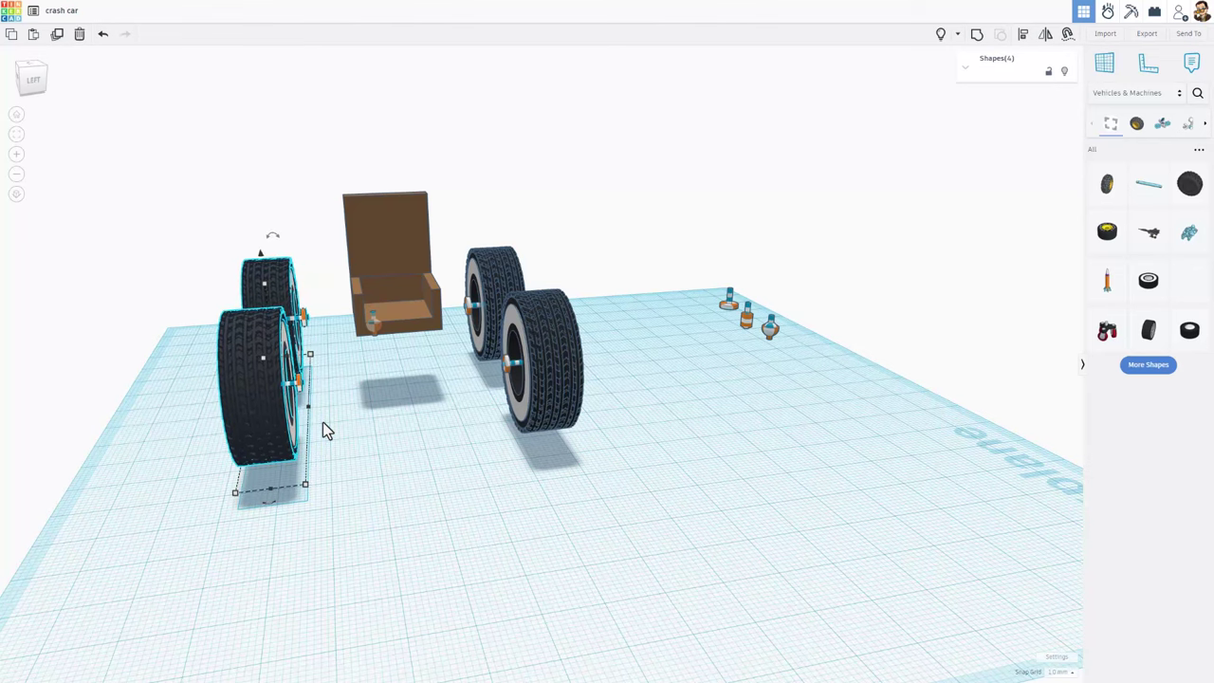
pyautogui.hotkey('ctrl', 'shift', 'h')
pyautogui.moveTo(380, 490)
pyautogui.mouseDown(button='right')
pyautogui.moveTo(436, 493)
pyautogui.moveTo(366, 488)
pyautogui.moveTo(374, 479)
pyautogui.mouseUp(button='right')
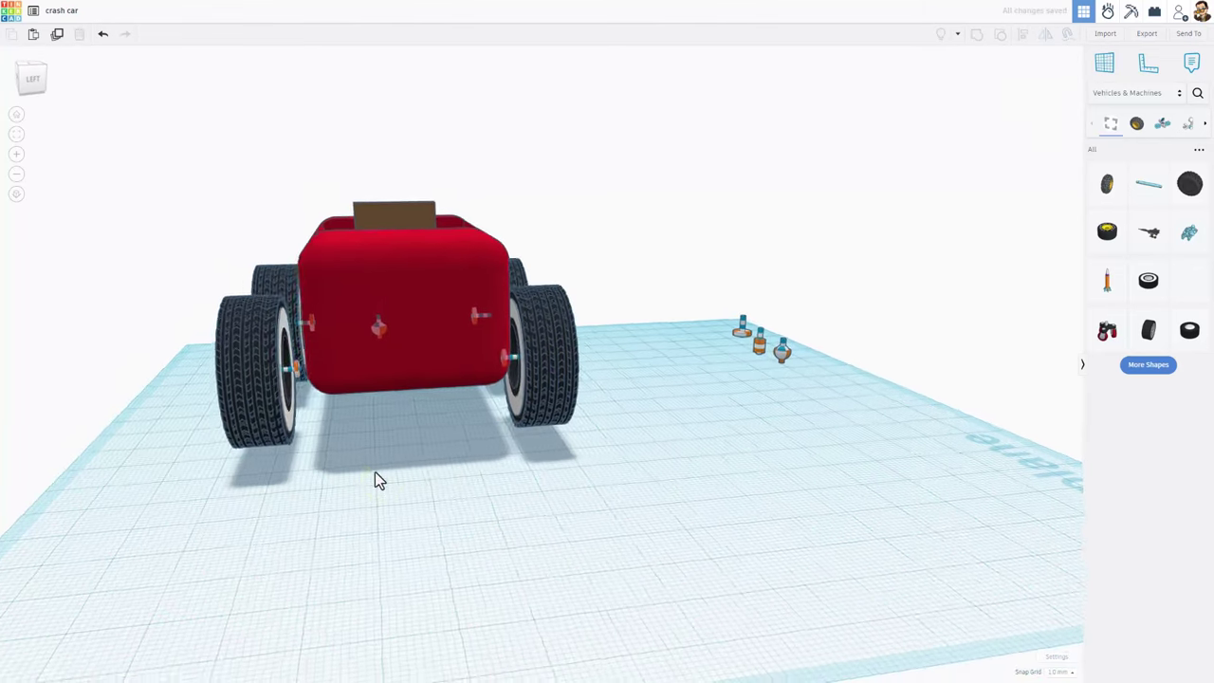
# Nudge the left-side wheels two steps toward the car body and check the fit
pyautogui.moveTo(226, 409); pyautogui.dragTo(301, 461)
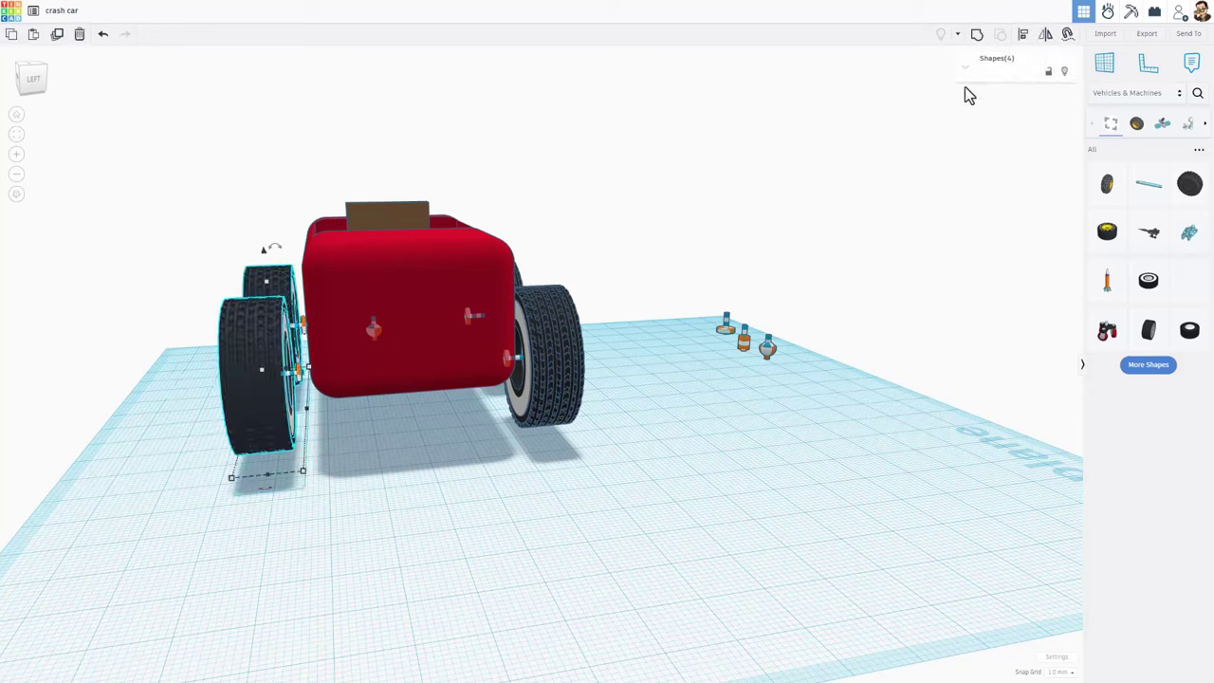
pyautogui.press('Right')
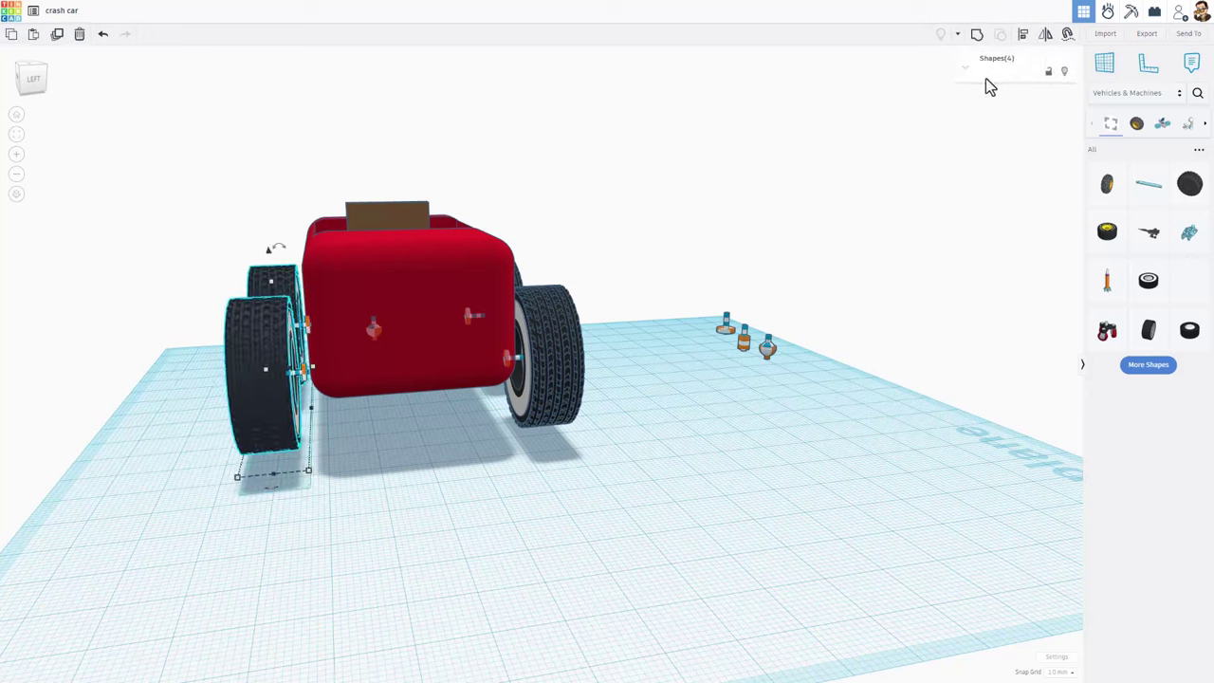
pyautogui.press('Right')
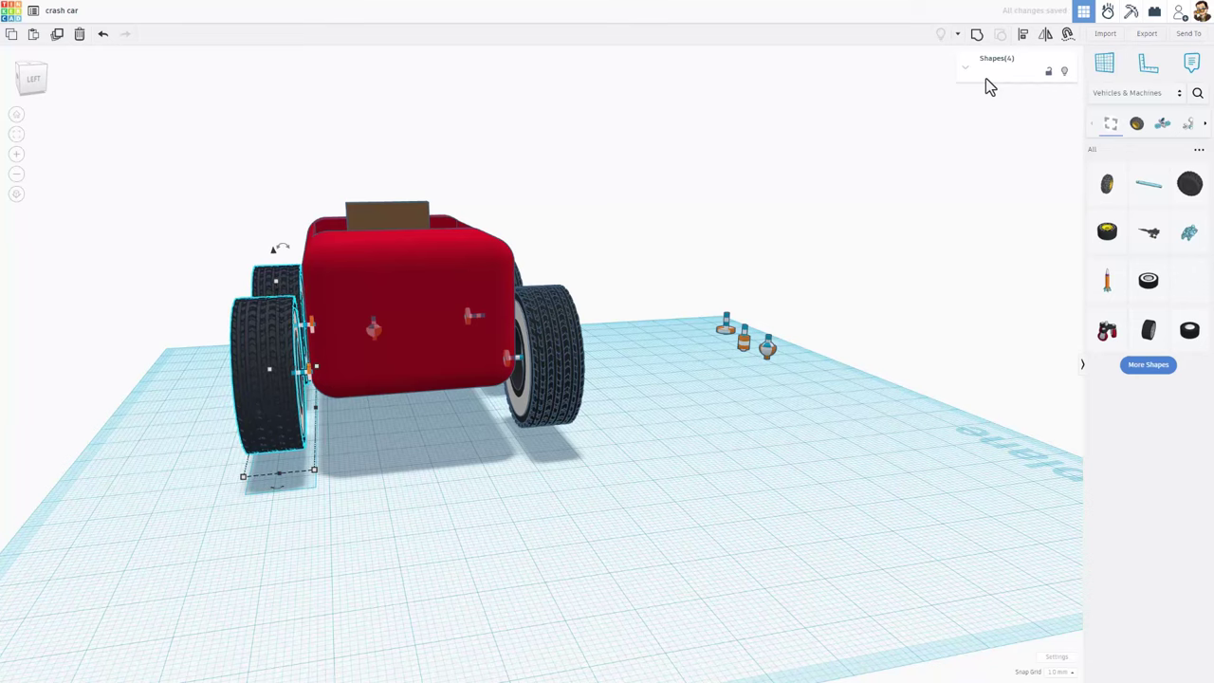
pyautogui.moveTo(456, 500); pyautogui.dragTo(693, 522, button='right')
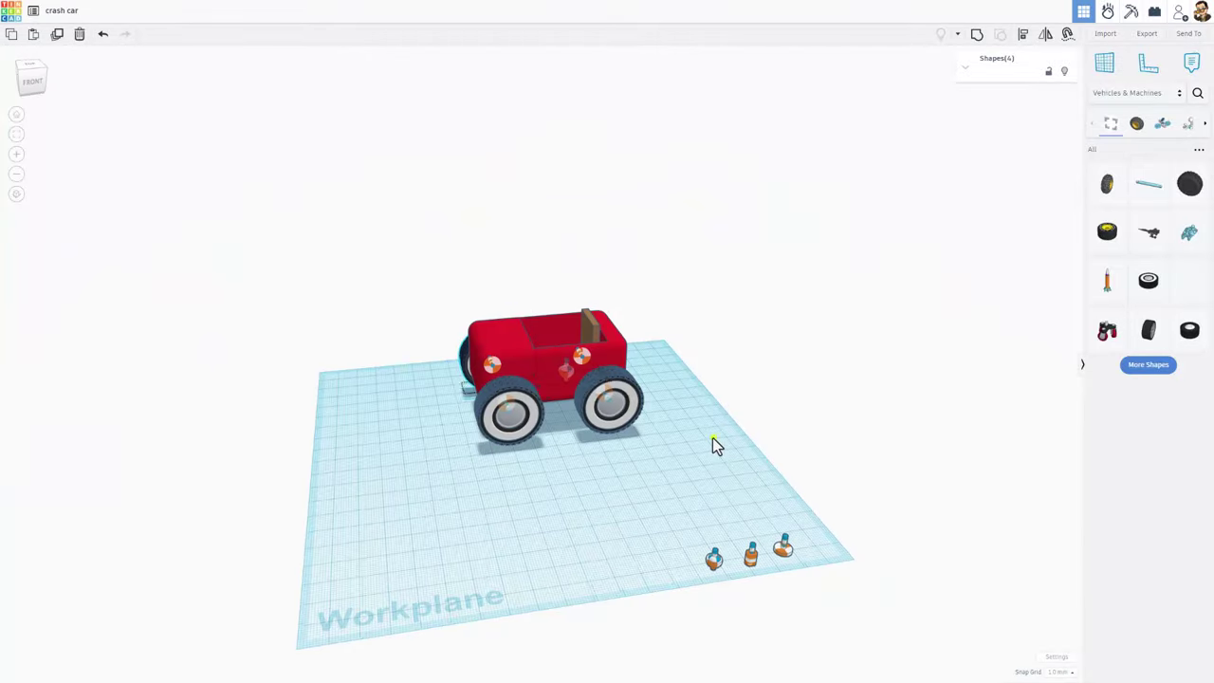
pyautogui.moveTo(715, 446); pyautogui.dragTo(908, 251, button='right')
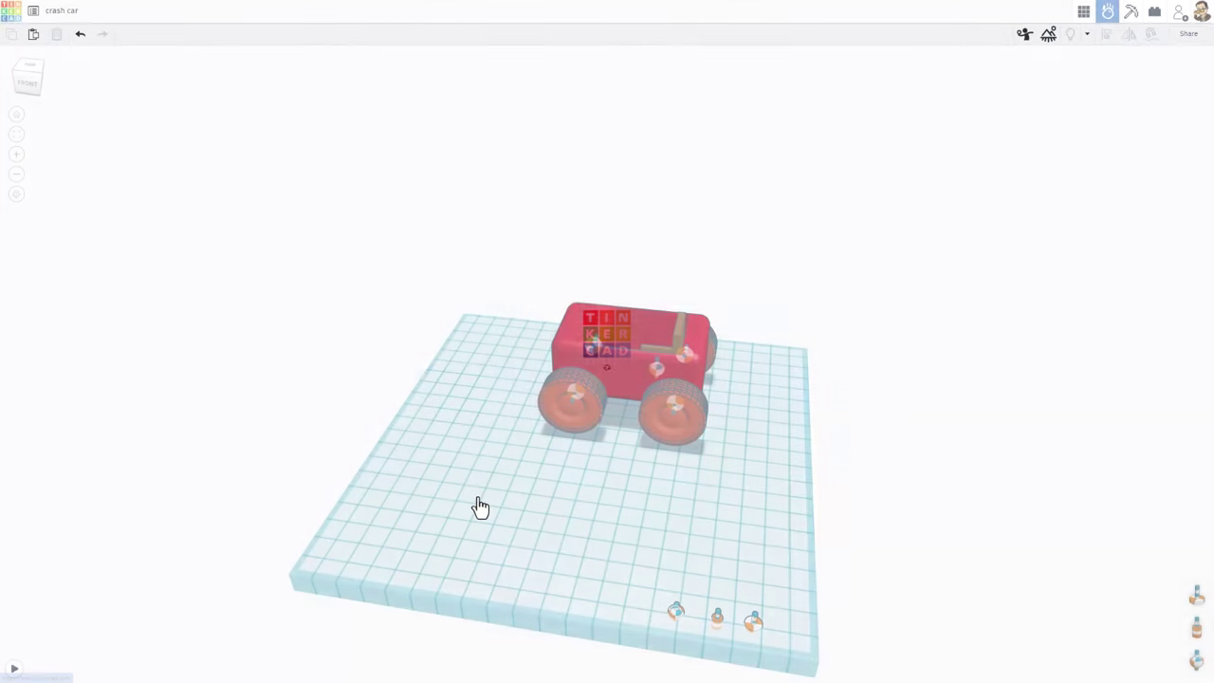
# Run the Sim Lab physics simulation on the car and drop three objects onto it
pyautogui.moveTo(717, 495); pyautogui.dragTo(947, 548, button='right')
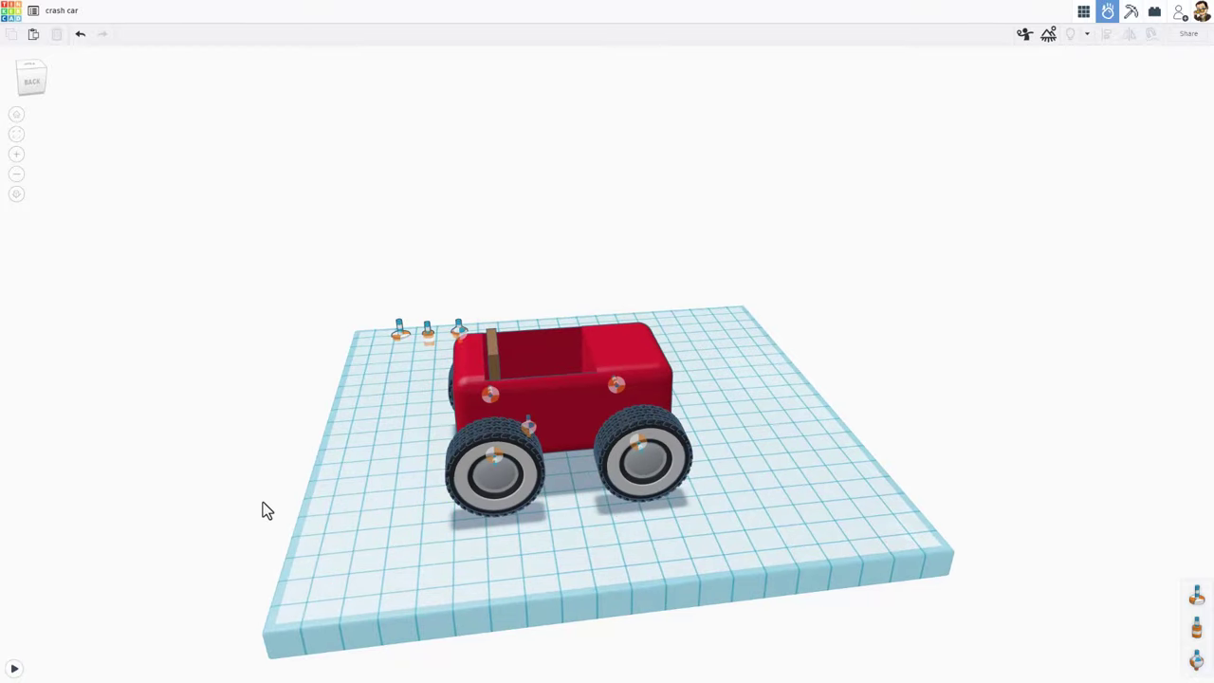
pyautogui.moveTo(263, 501); pyautogui.dragTo(444, 439, button='right')
pyautogui.click(721, 455)
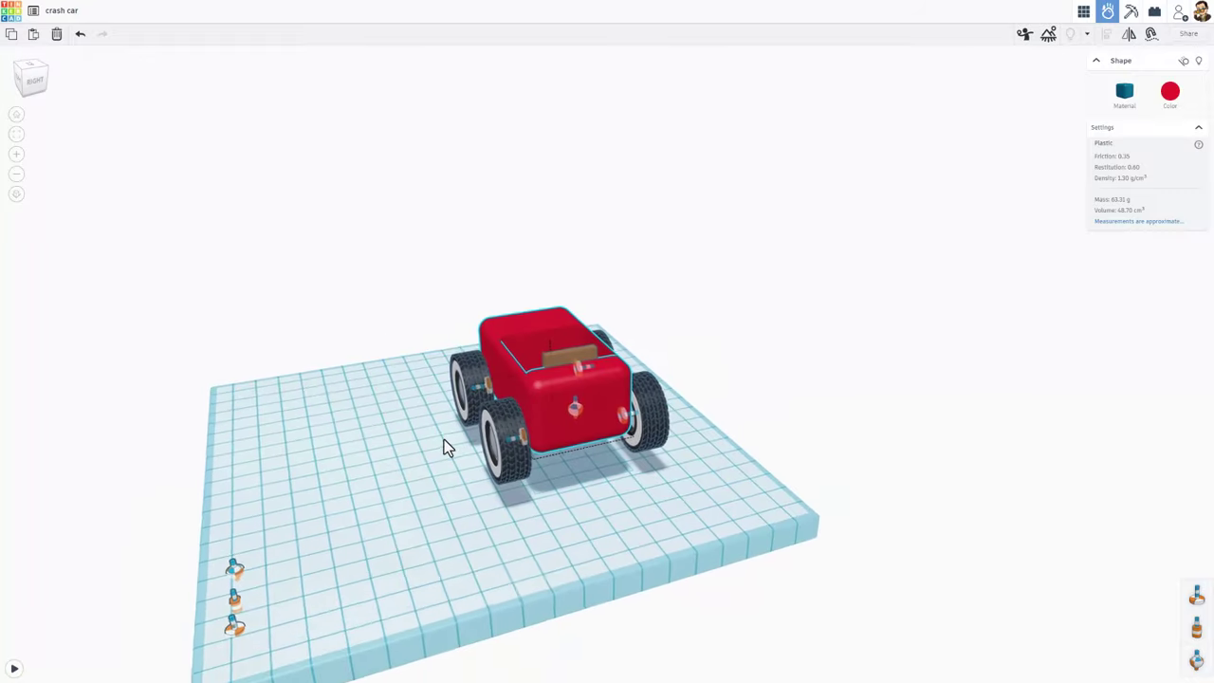
pyautogui.click(14, 669)
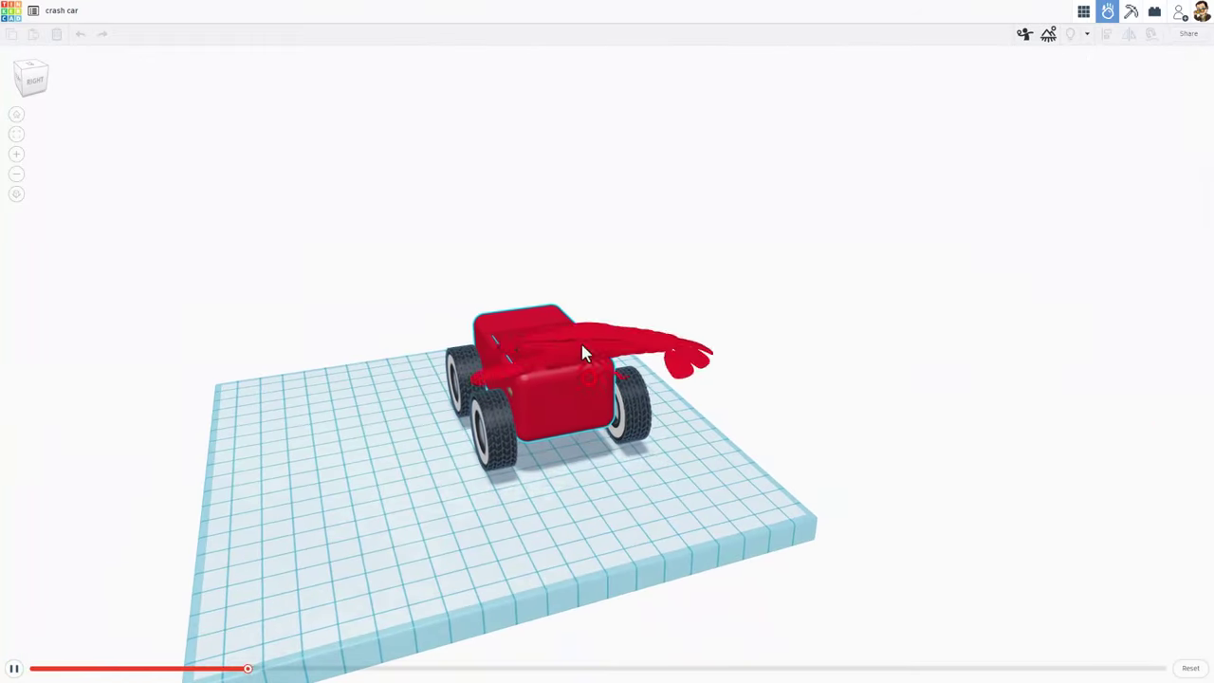
pyautogui.click(568, 293)
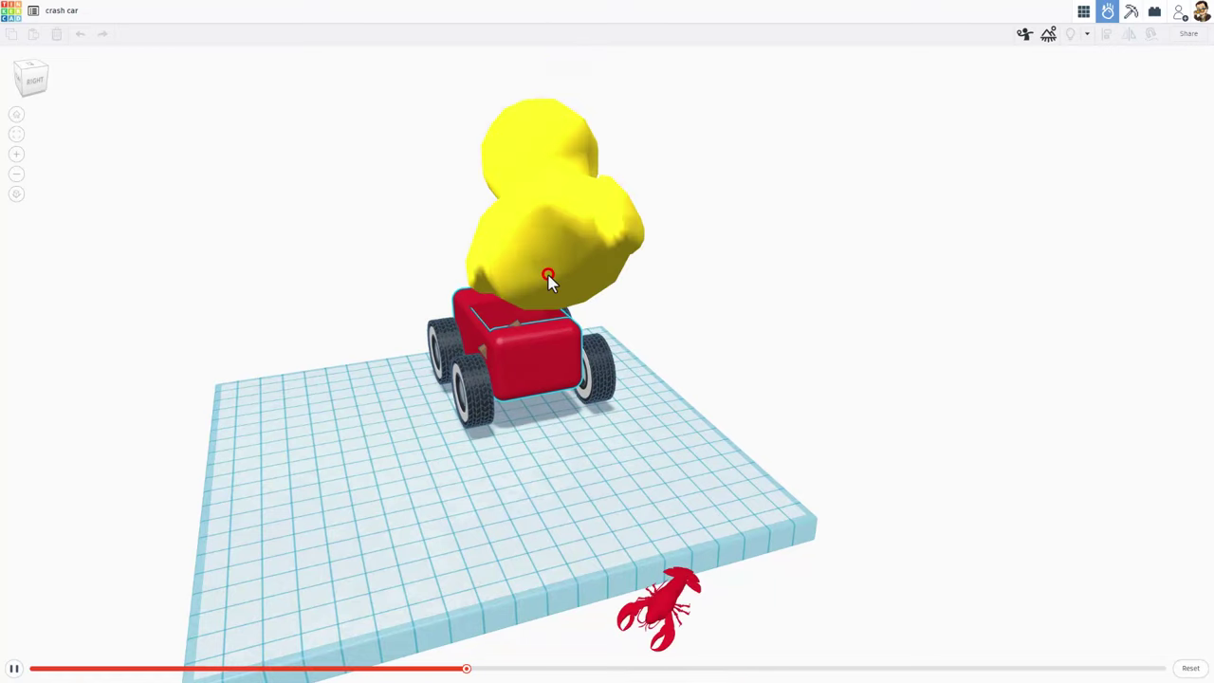
pyautogui.click(542, 271)
pyautogui.click(503, 239)
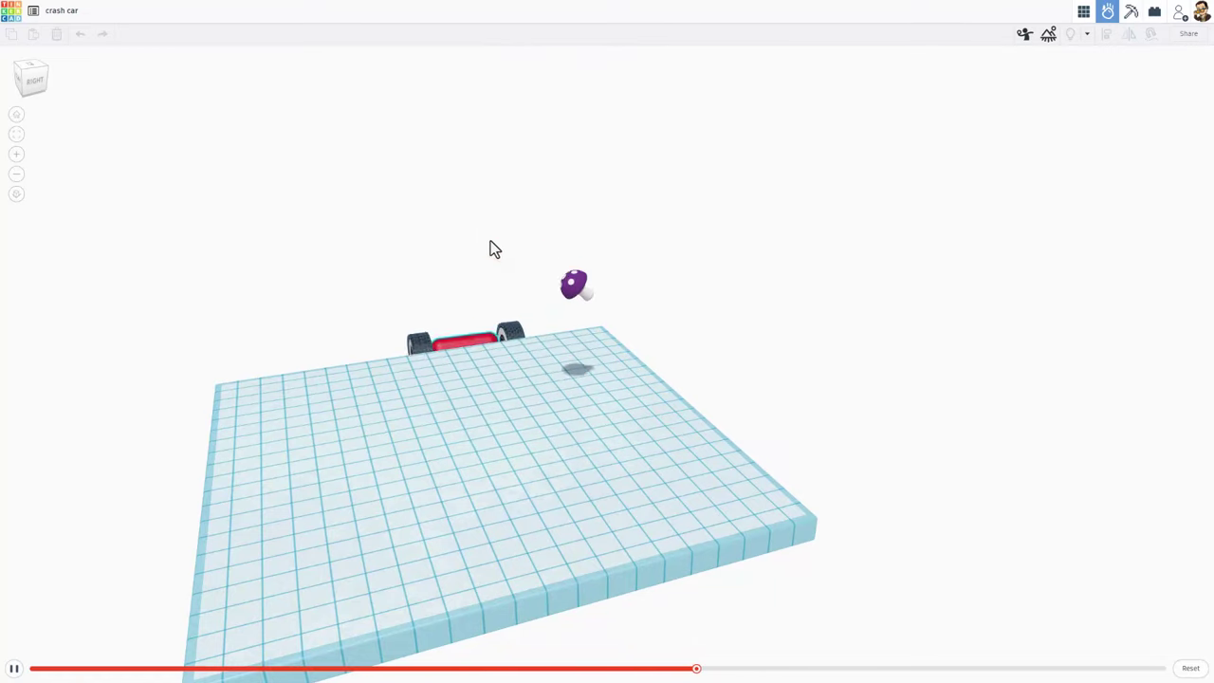
# Scrub back through the simulation, reset it, and return to the design editor
pyautogui.moveTo(54, 673); pyautogui.dragTo(289, 668)
pyautogui.moveTo(474, 361); pyautogui.dragTo(675, 394, button='right')
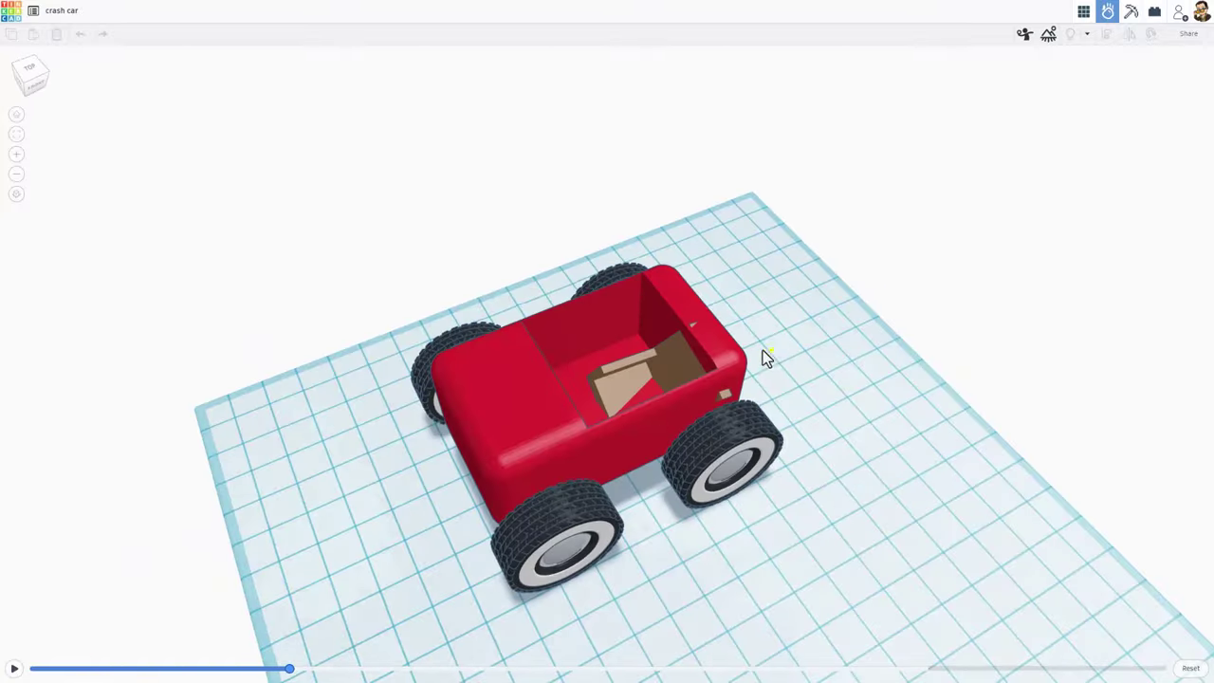
pyautogui.moveTo(766, 352); pyautogui.dragTo(668, 343, button='right')
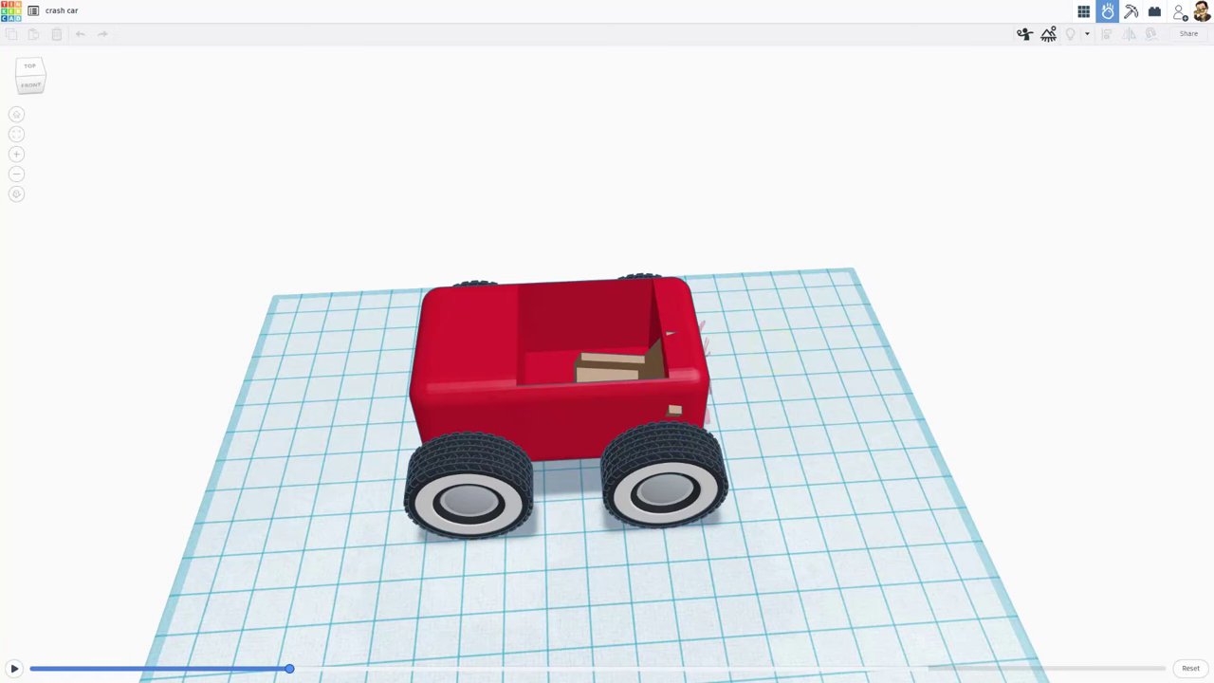
pyautogui.click(1192, 668)
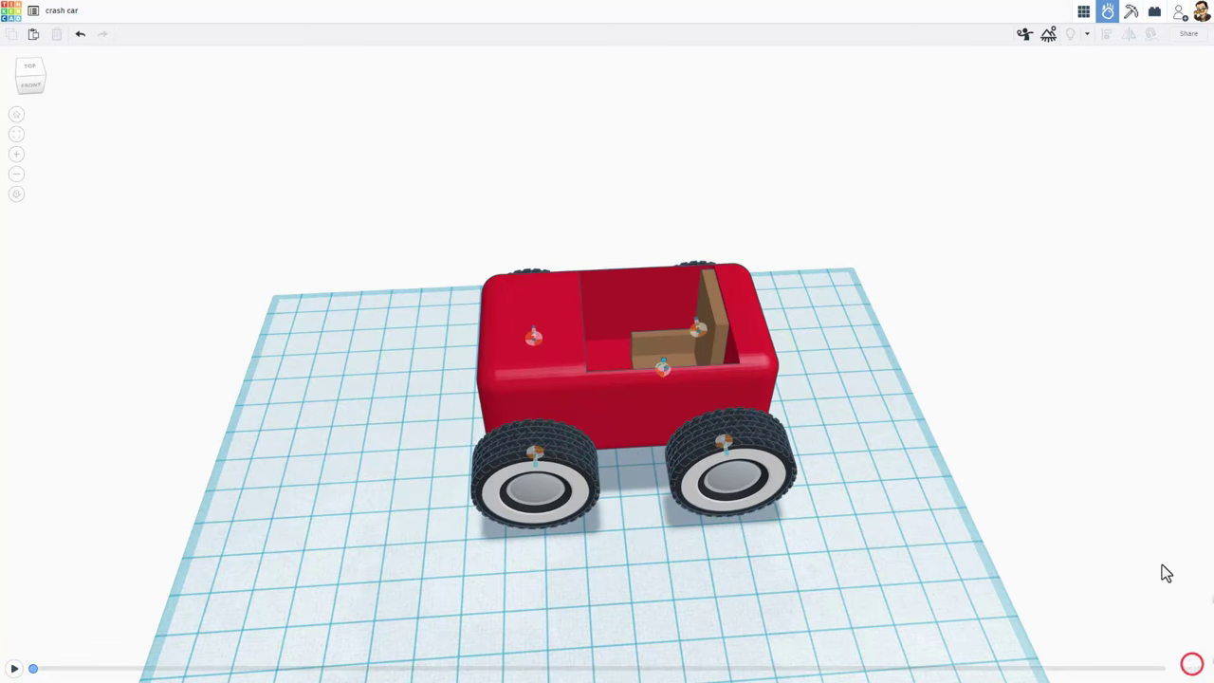
pyautogui.click(1082, 14)
# Duplicate the pivot connector, stick it onto the chair's seat back, and link it to the seat
pyautogui.moveTo(532, 429); pyautogui.dragTo(552, 318, button='right')
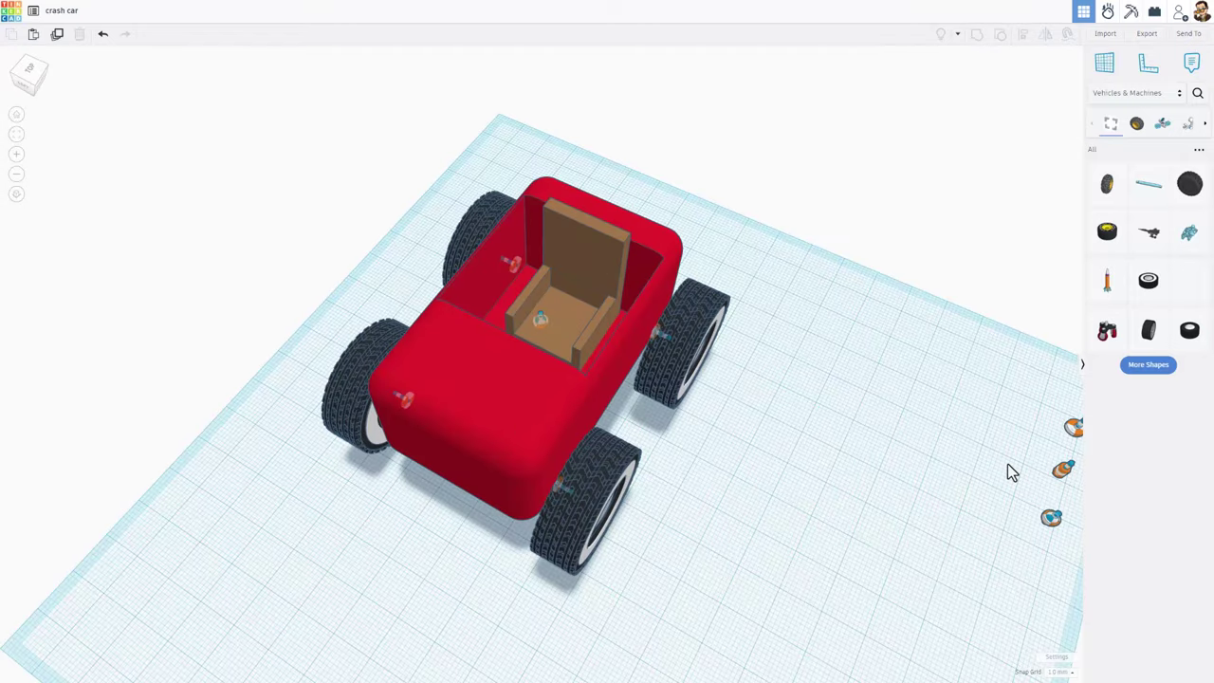
pyautogui.click(1050, 519)
pyautogui.hotkey('ctrl', 'd')
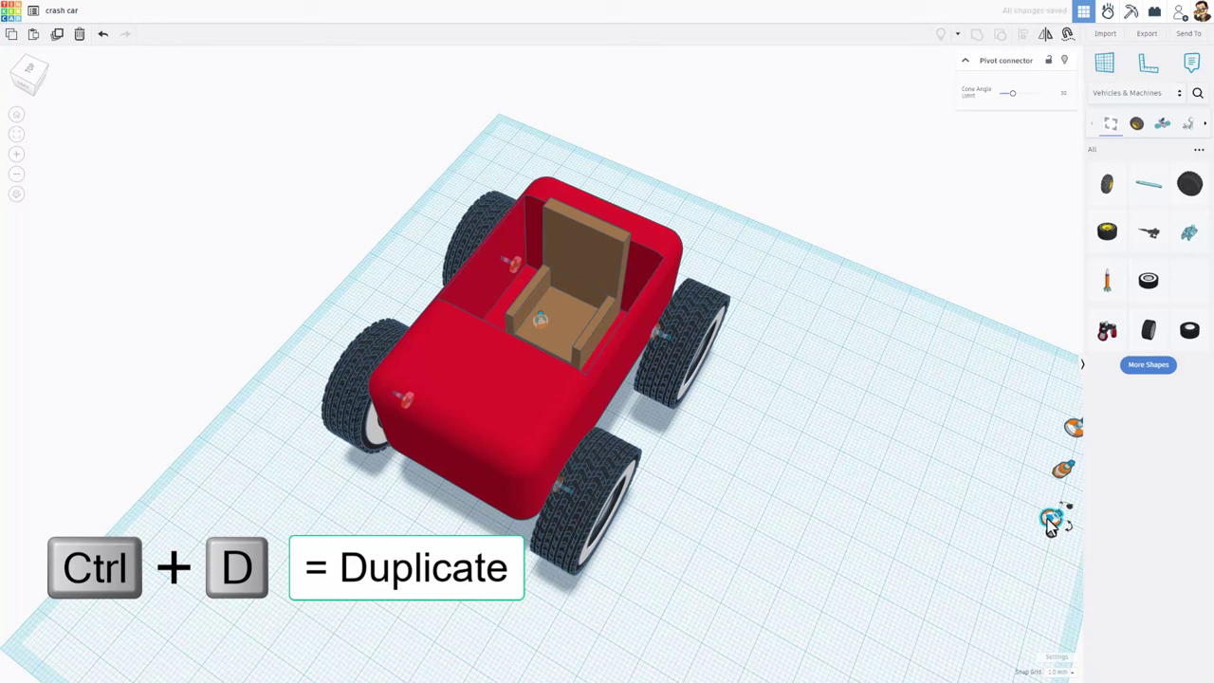
pyautogui.moveTo(1050, 524); pyautogui.dragTo(656, 249)
pyautogui.press('c')
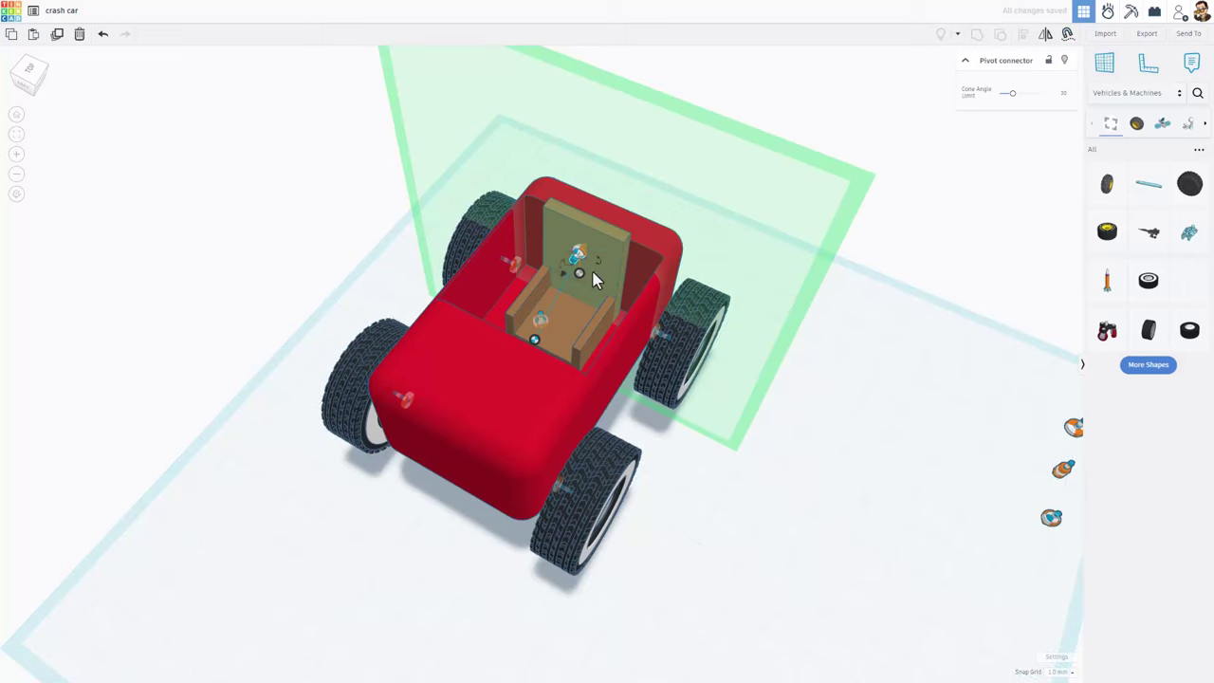
pyautogui.moveTo(580, 275); pyautogui.dragTo(586, 328)
pyautogui.click(759, 597)
pyautogui.moveTo(759, 597); pyautogui.dragTo(598, 534, button='right')
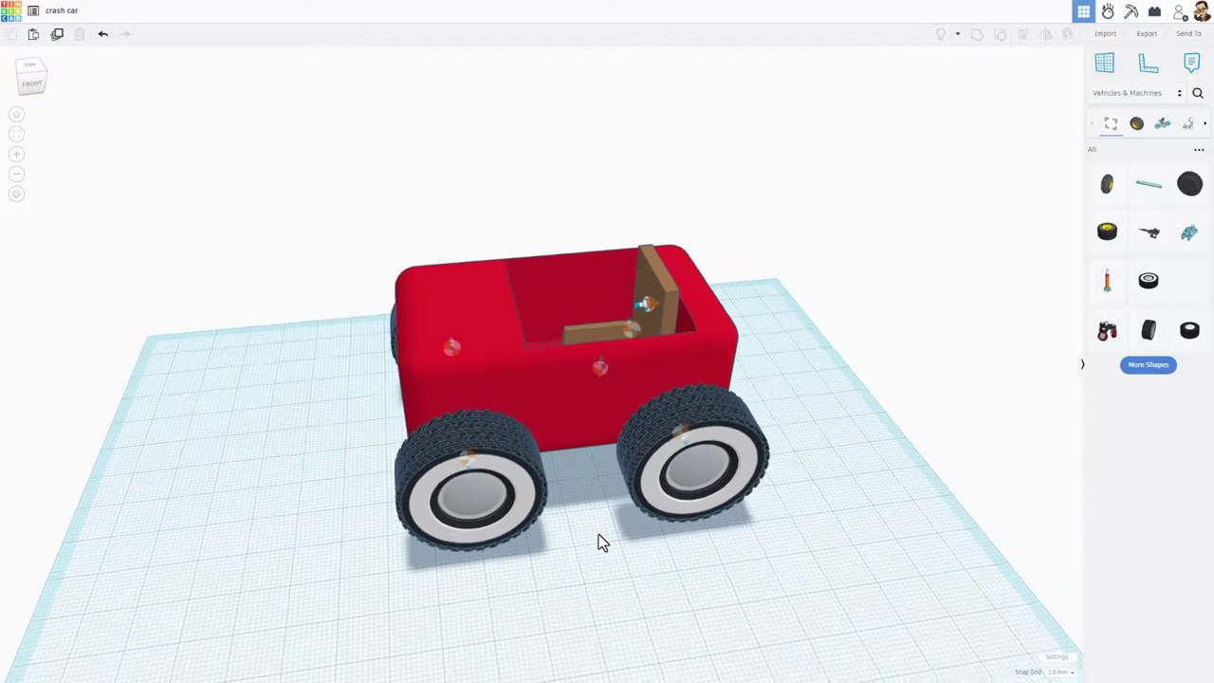
pyautogui.scroll(-5, 599, 534)
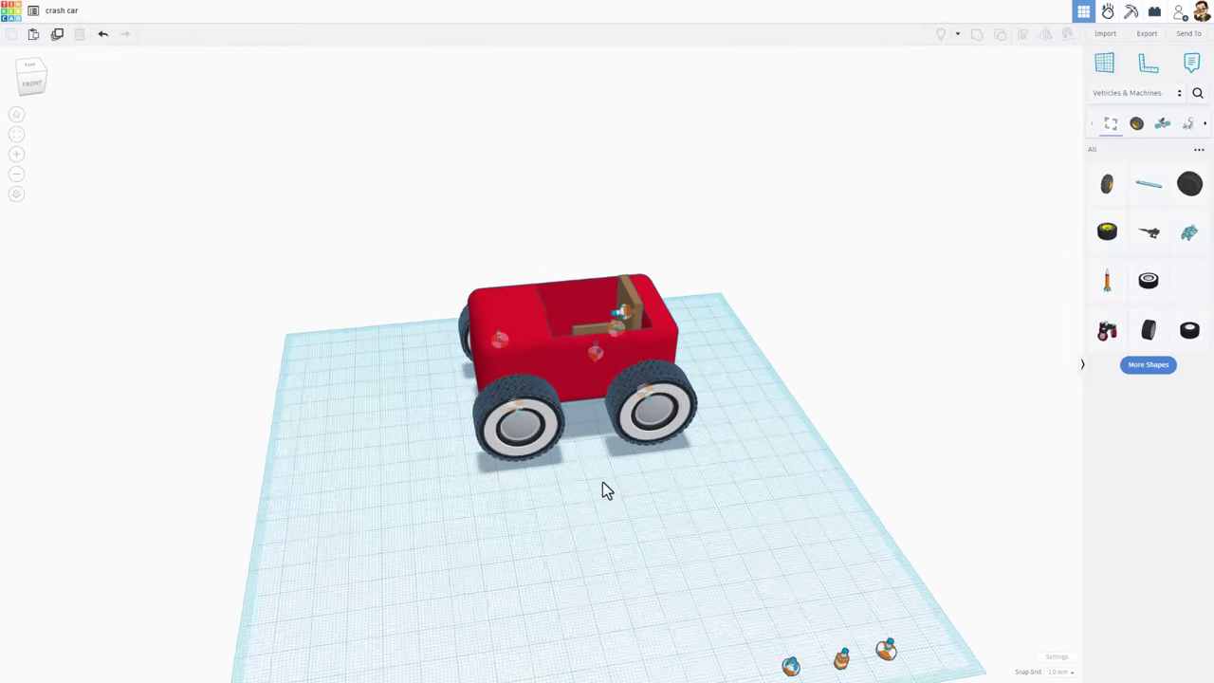
# Set the workspace to a Custom preset 1000.00 mm wide, giving a 1000 × 1000 mm workplane
pyautogui.scroll(-3, 604, 489)
pyautogui.moveTo(520, 569); pyautogui.dragTo(616, 533, button='right')
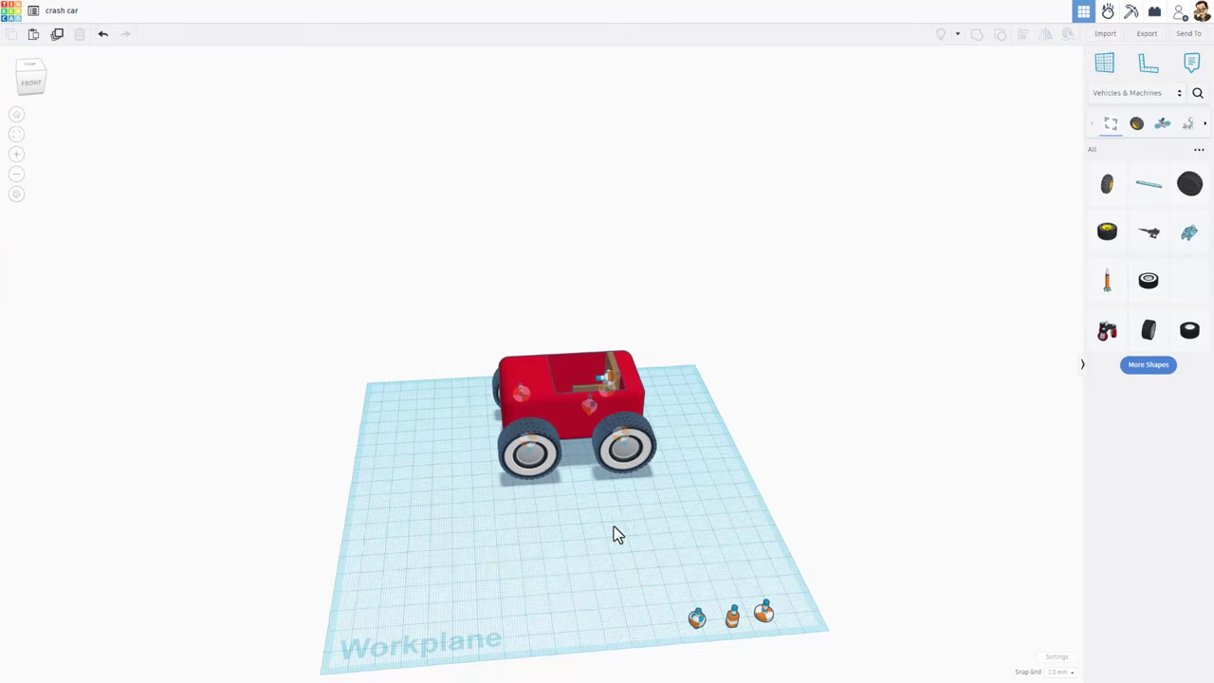
pyautogui.click(1059, 659)
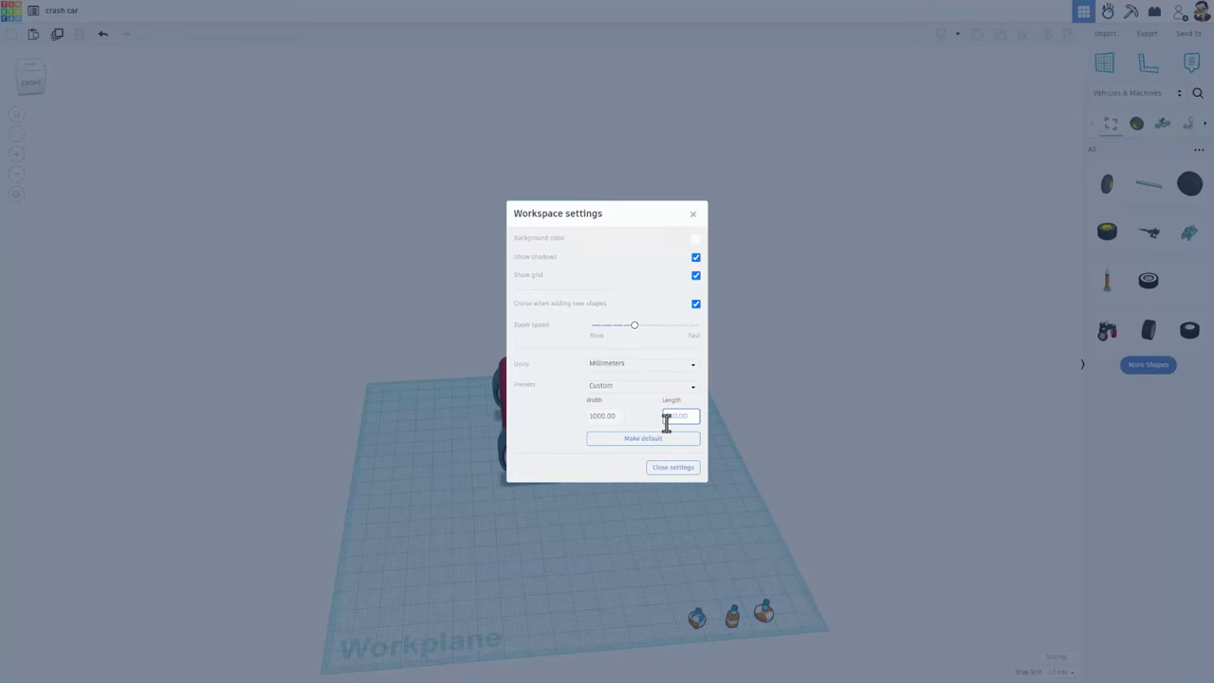
pyautogui.click(634, 546)
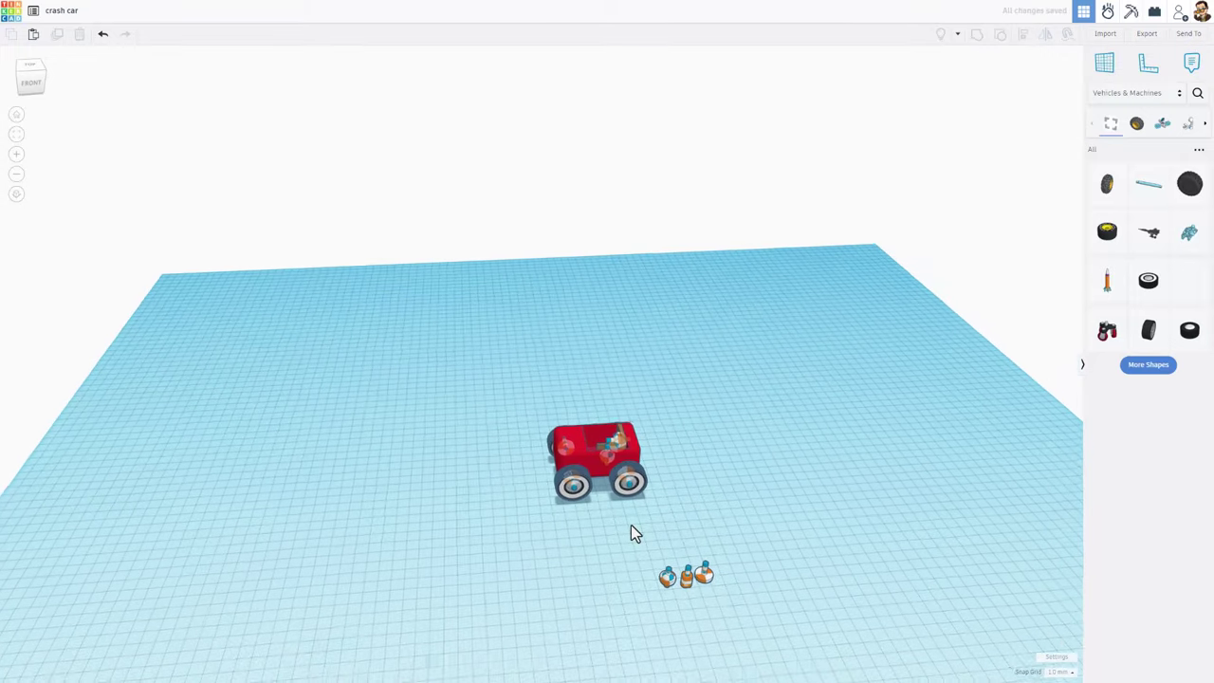
pyautogui.moveTo(468, 385); pyautogui.dragTo(727, 546)
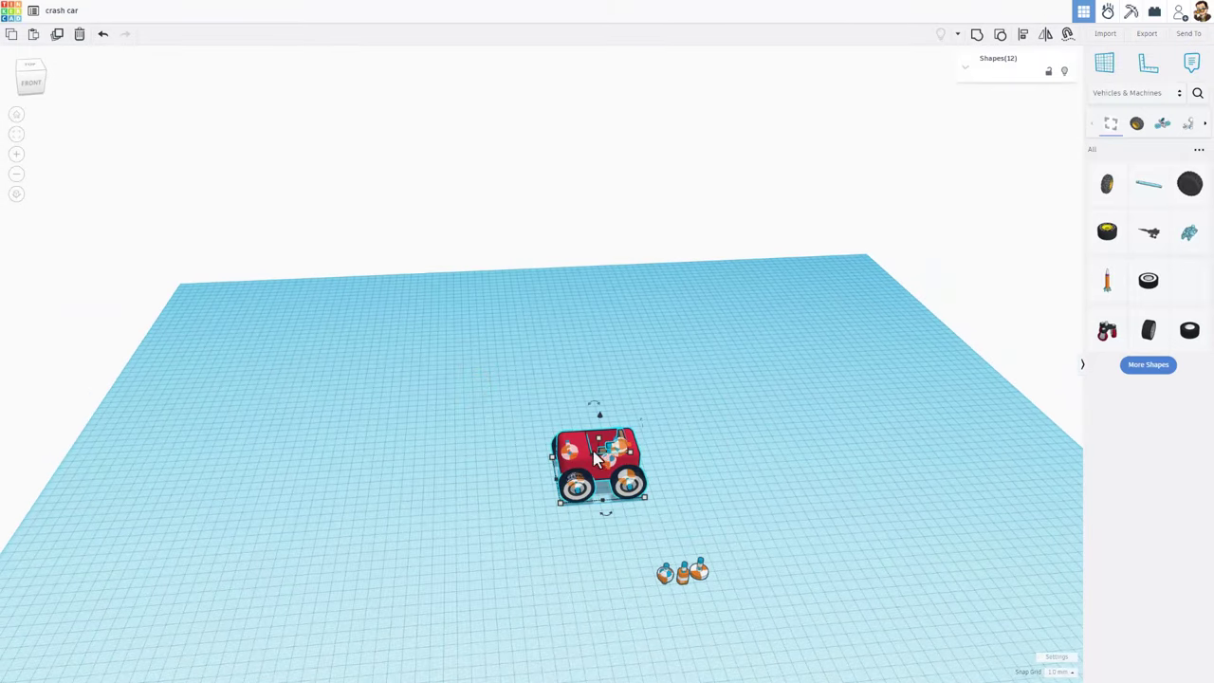
# Move the red car to the workplane's back-left and add a Wedge from Basic Shapes
pyautogui.moveTo(585, 471); pyautogui.dragTo(294, 310)
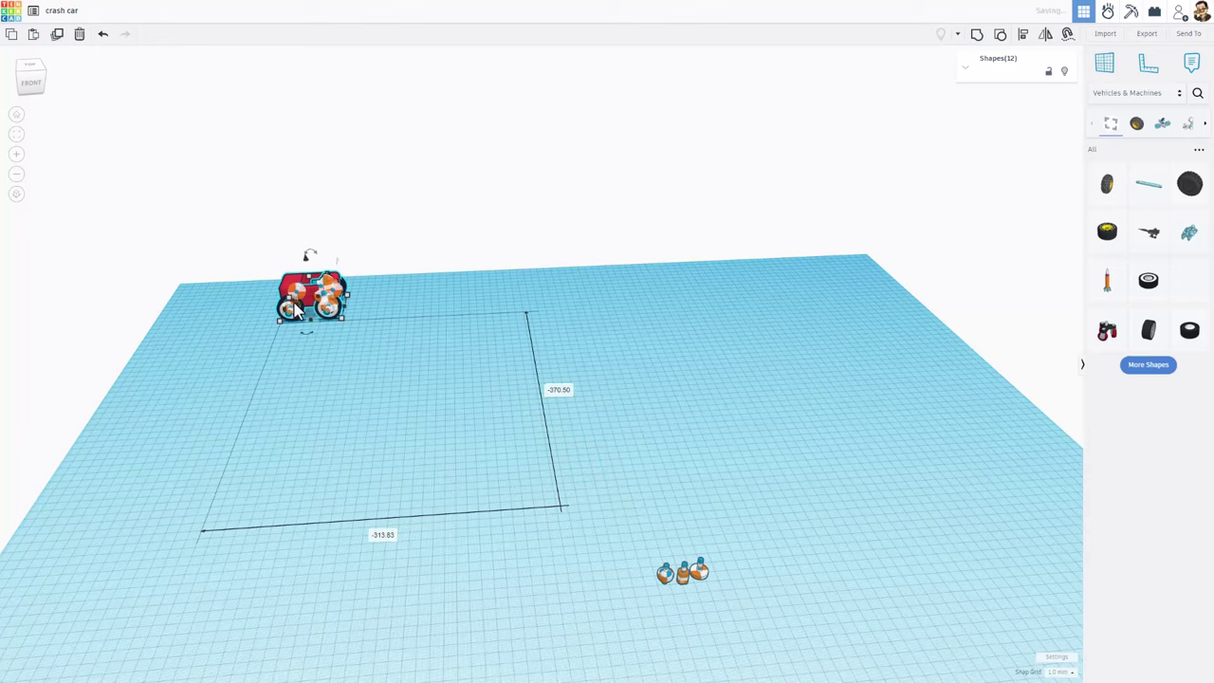
pyautogui.moveTo(376, 421); pyautogui.dragTo(576, 460, button='right')
pyautogui.click(1133, 93)
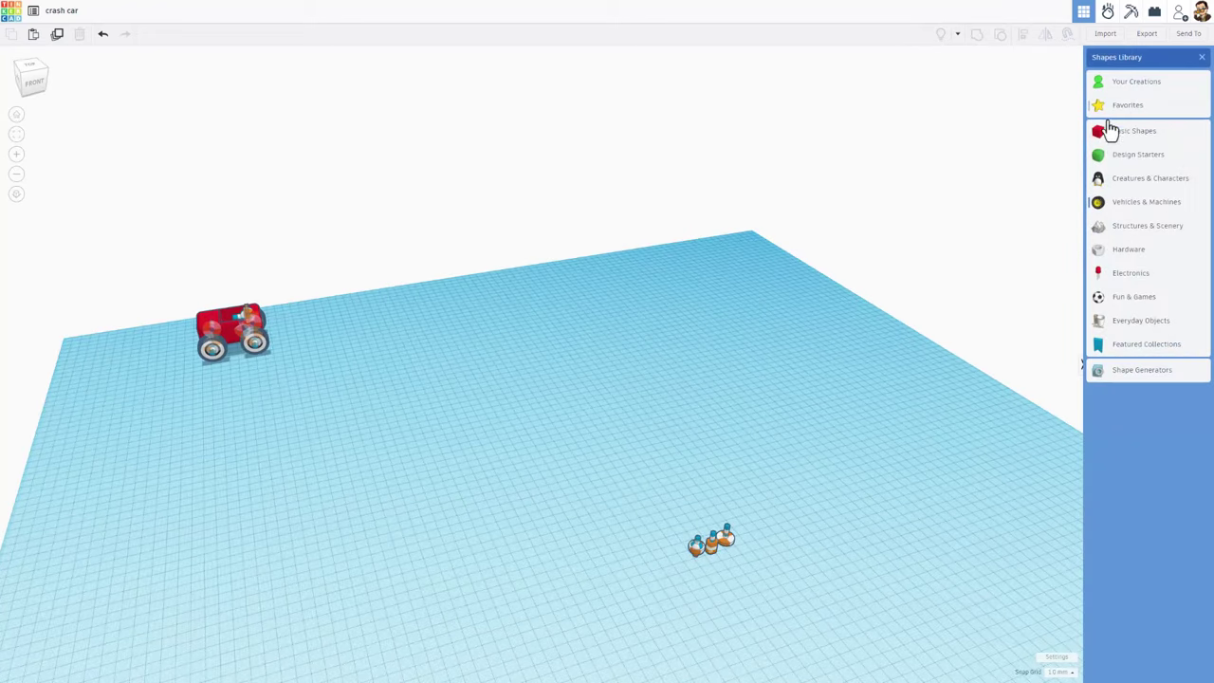
pyautogui.click(1122, 136)
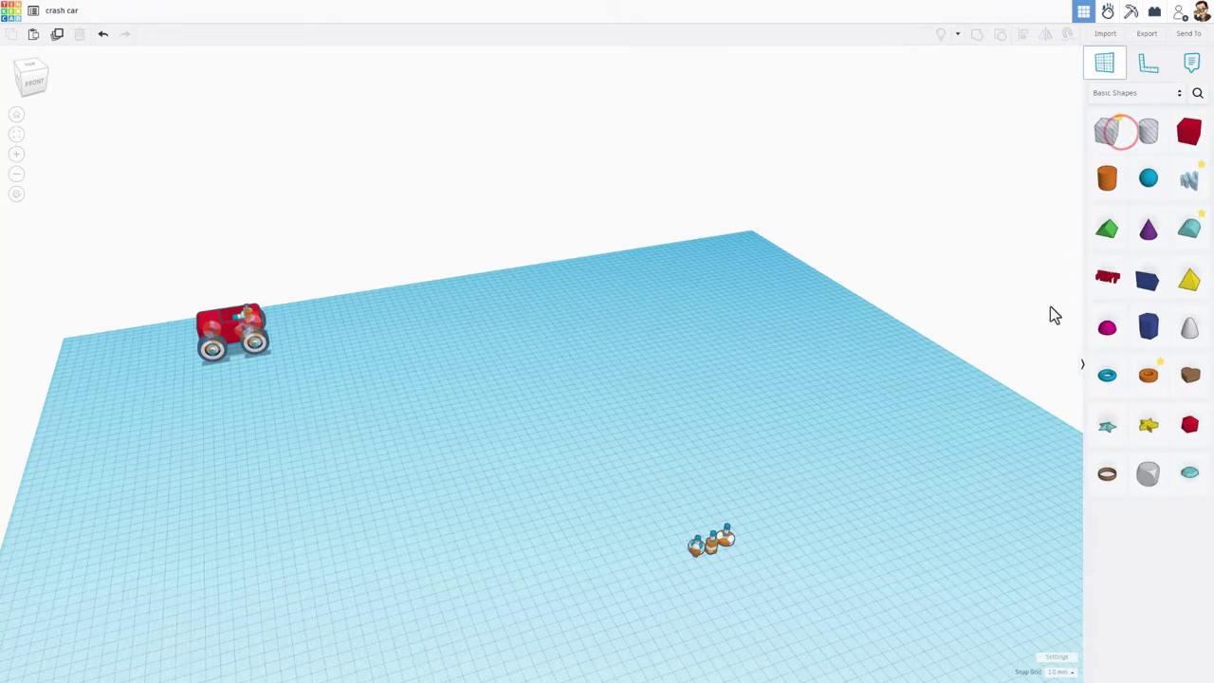
pyautogui.moveTo(1140, 289); pyautogui.dragTo(745, 345)
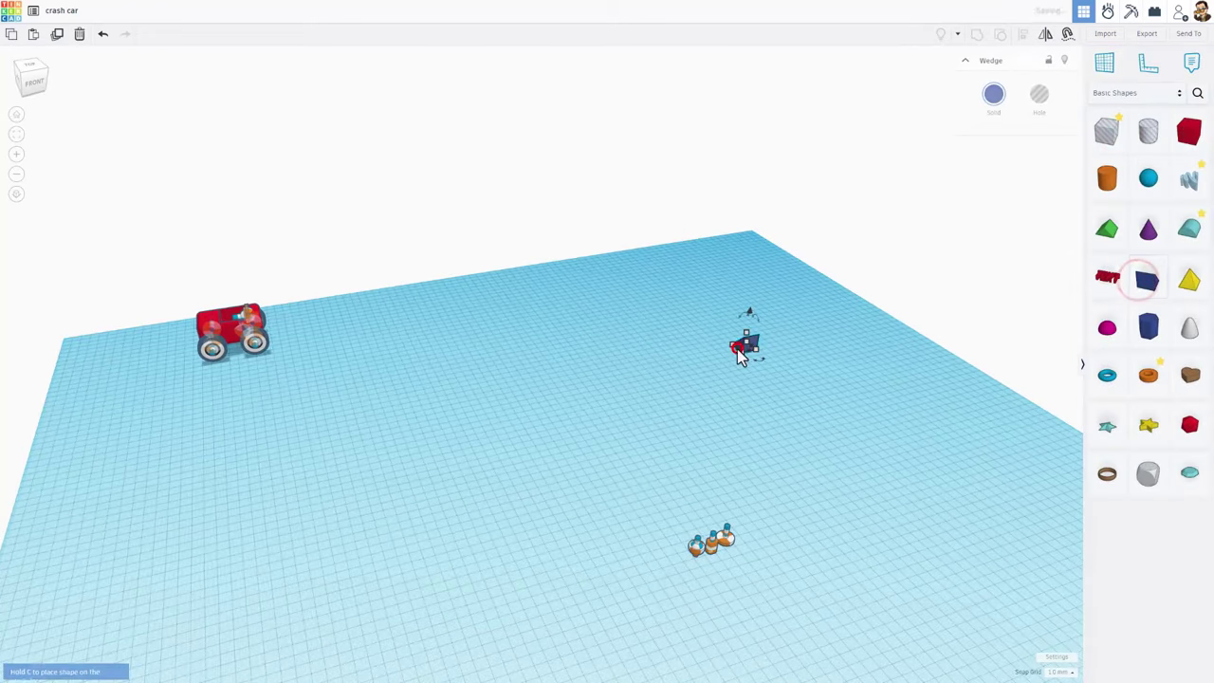
pyautogui.press('f')
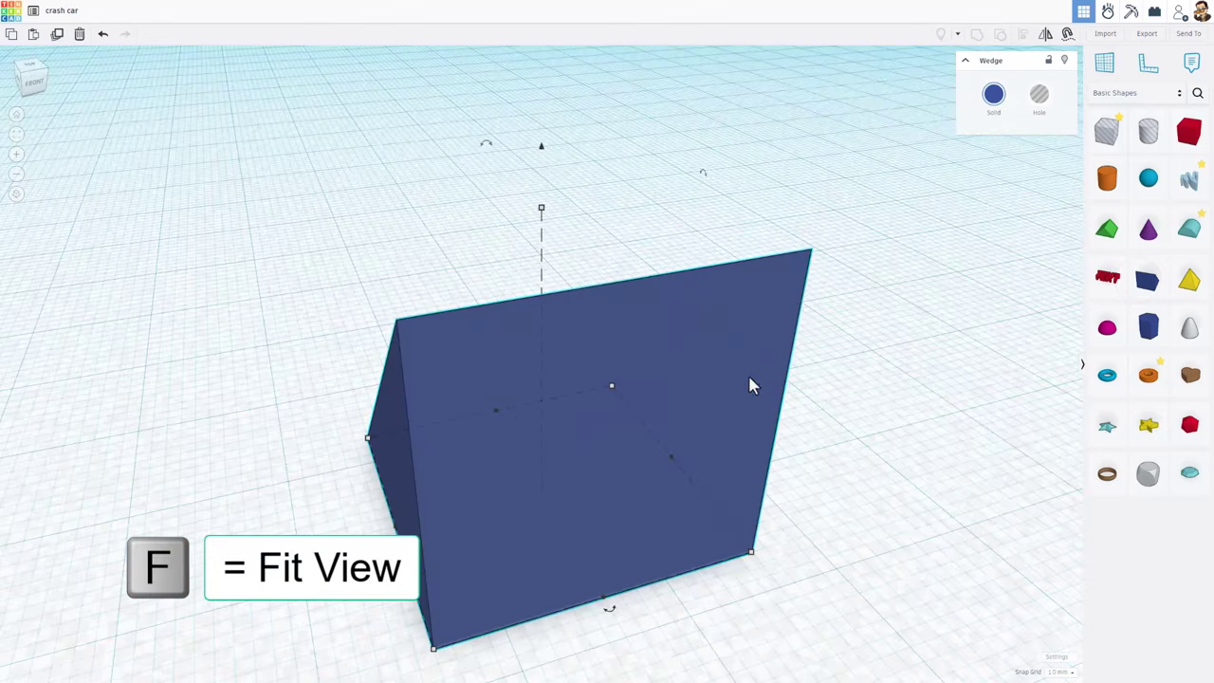
pyautogui.scroll(-3, 607, 541)
# Rotate the wedge 90° and resize it to about 200 long, 145 wide and 115 tall
pyautogui.moveTo(613, 584); pyautogui.dragTo(656, 494)
pyautogui.scroll(-5, 657, 488)
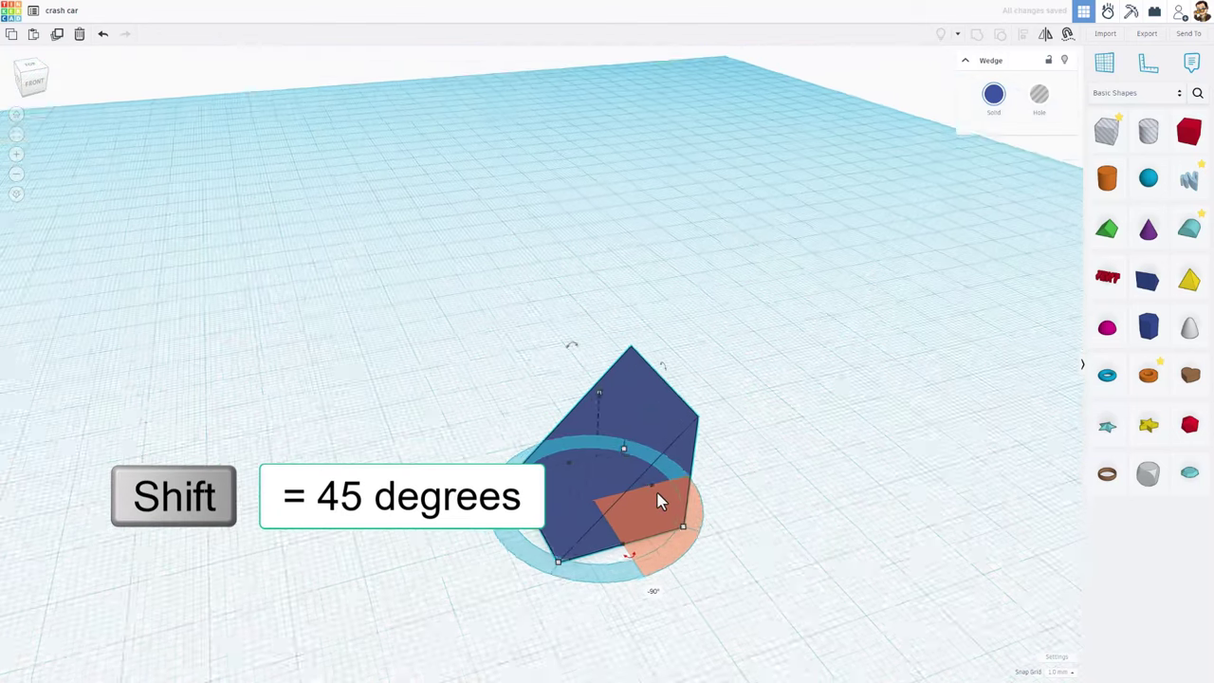
pyautogui.moveTo(659, 491); pyautogui.dragTo(995, 373)
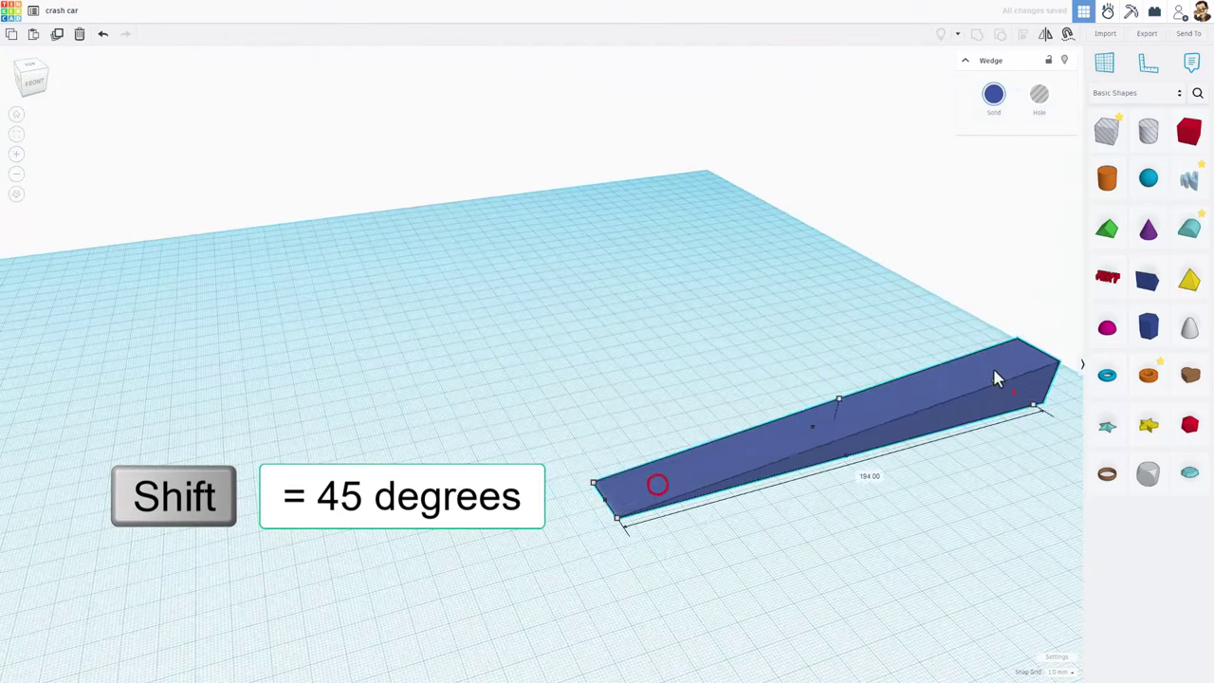
pyautogui.moveTo(821, 423); pyautogui.dragTo(823, 320)
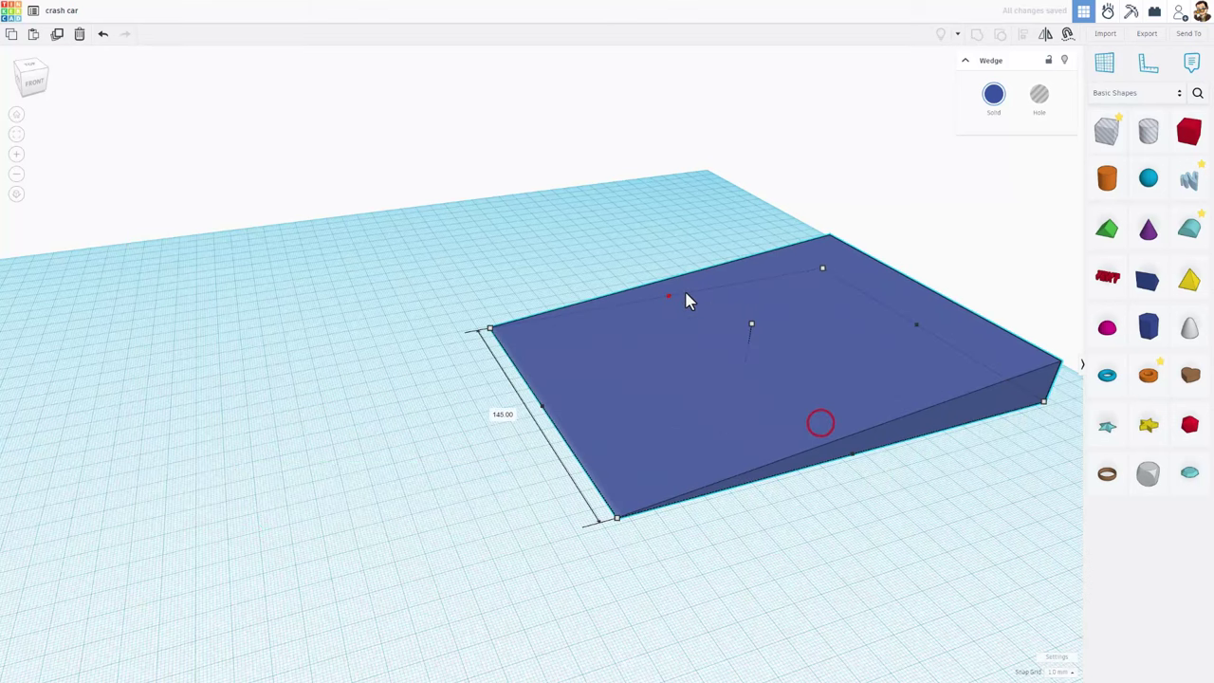
pyautogui.moveTo(750, 325); pyautogui.dragTo(768, 108)
pyautogui.scroll(-6, 768, 353)
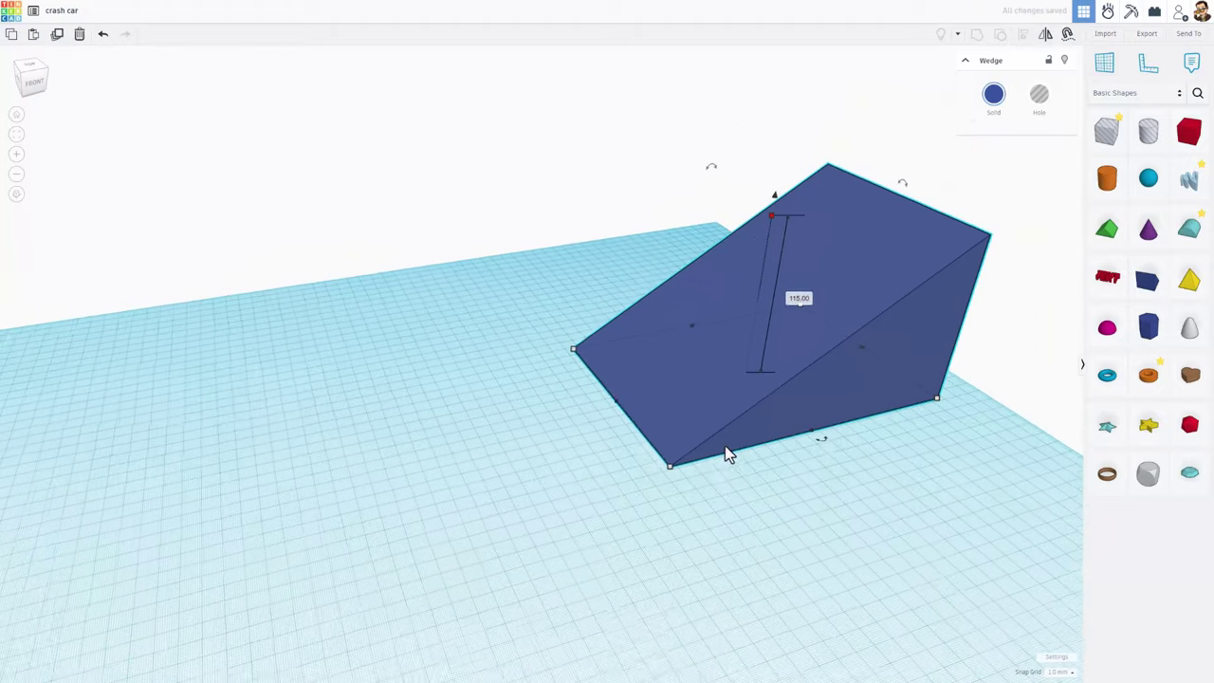
pyautogui.click(239, 444)
pyautogui.moveTo(239, 444); pyautogui.dragTo(385, 388, button='middle')
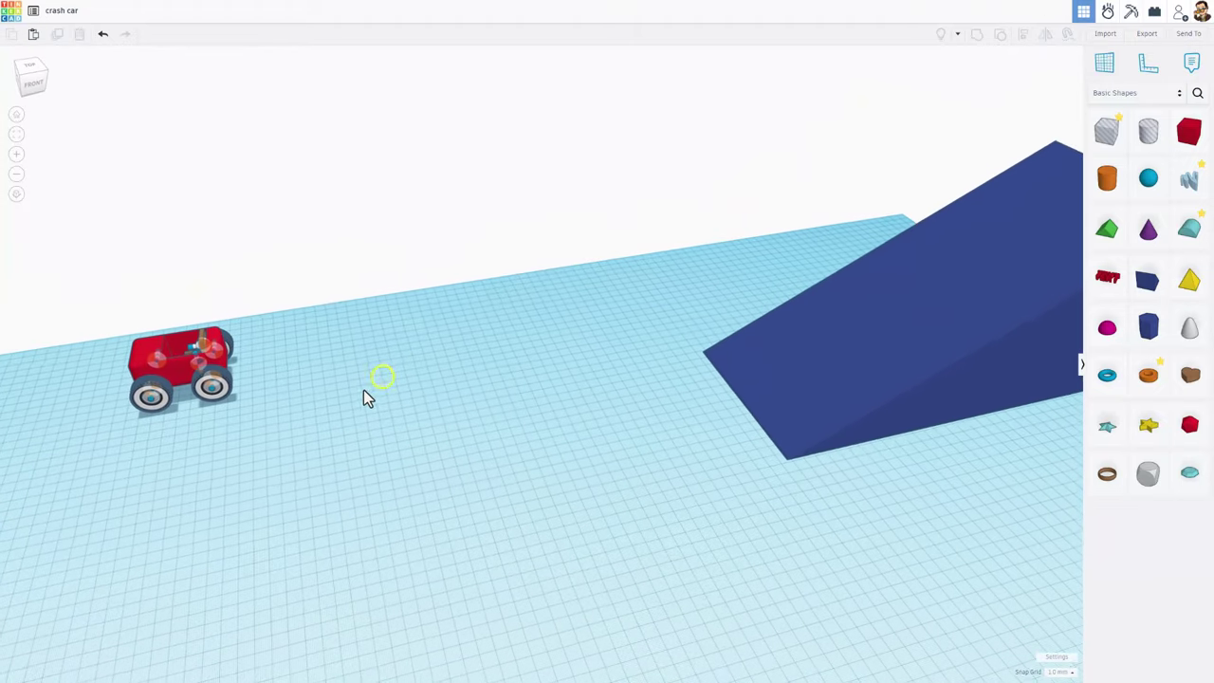
# Duplicate the red car, set the copy on top of the blue ramp, and rotate it -90°
pyautogui.moveTo(136, 403); pyautogui.dragTo(266, 443)
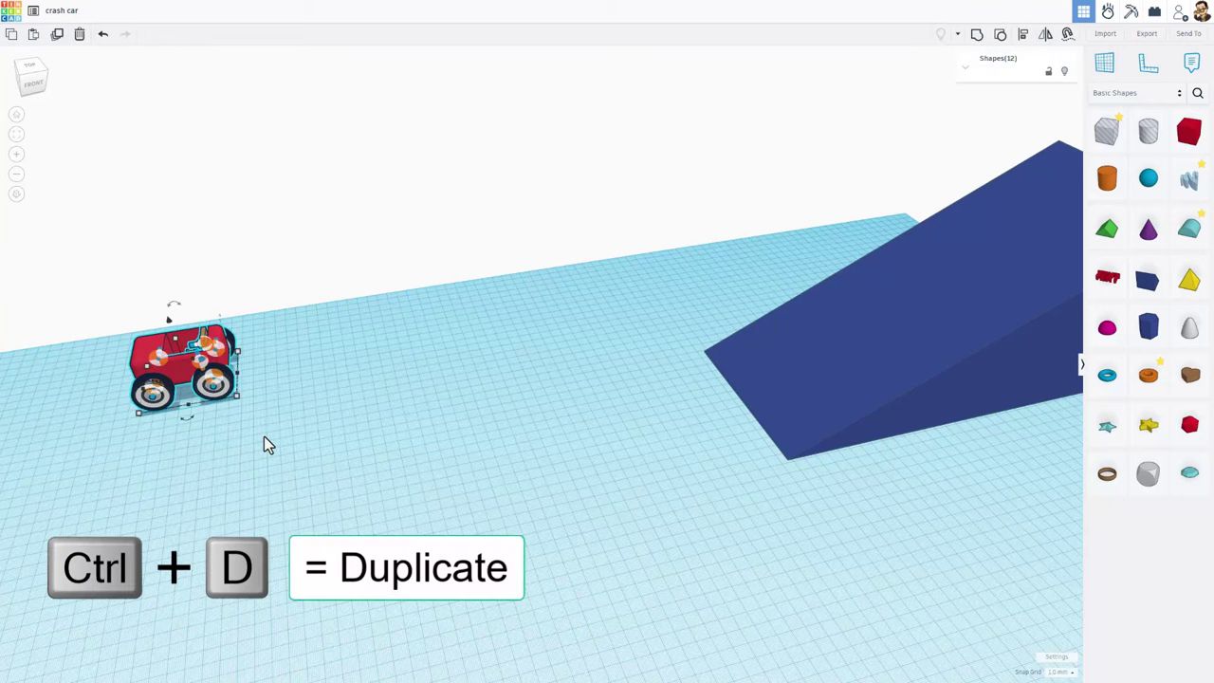
pyautogui.hotkey('ctrl', 'd')
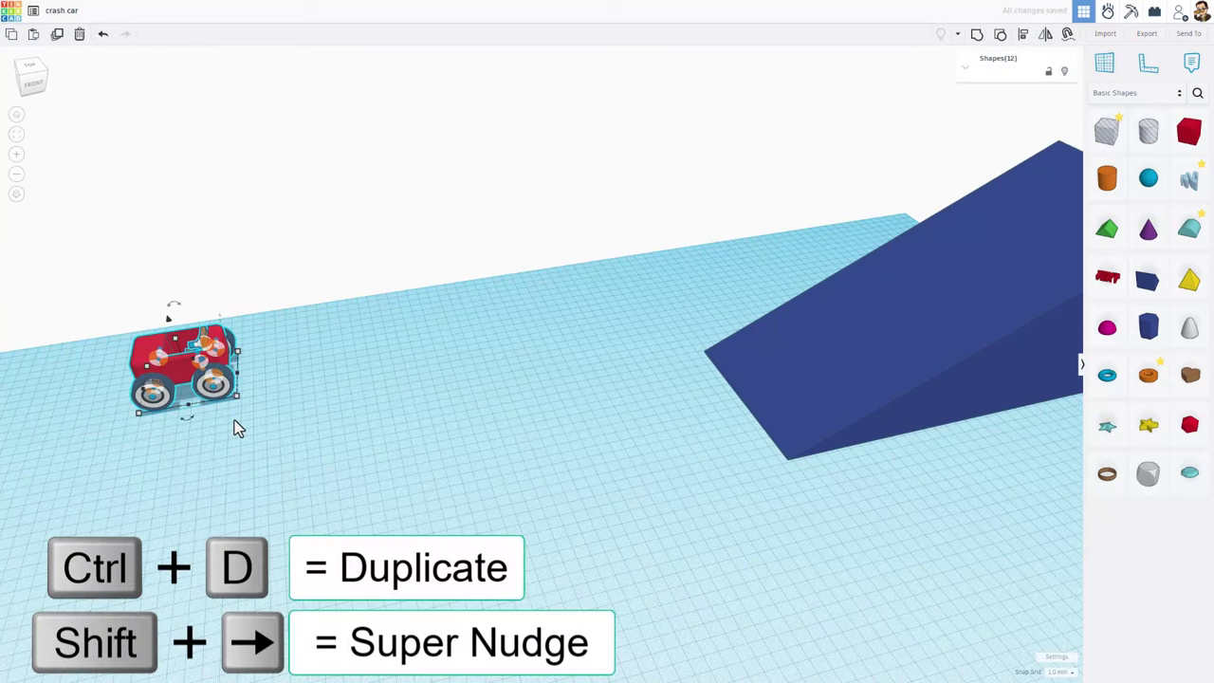
pyautogui.hotkey('shift', 'Right')
pyautogui.hotkey('shift', 'Right')
pyautogui.hotkey('shift', 'Right')
pyautogui.hotkey('shift', 'Right')
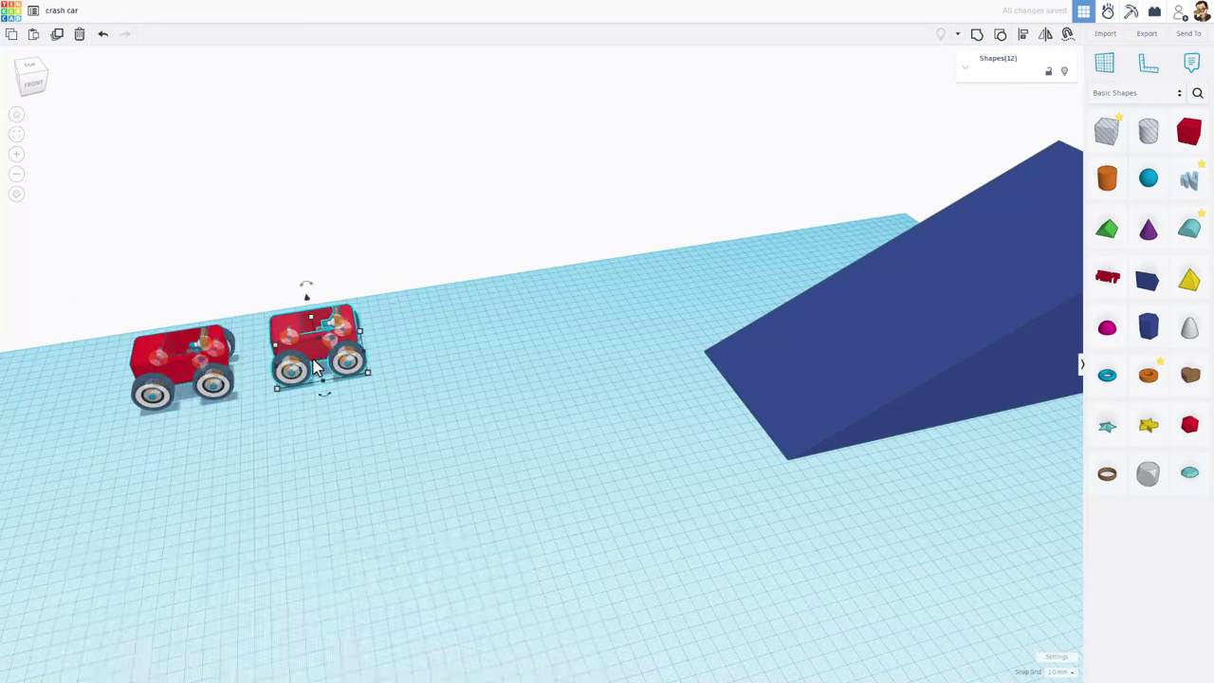
pyautogui.press('c')
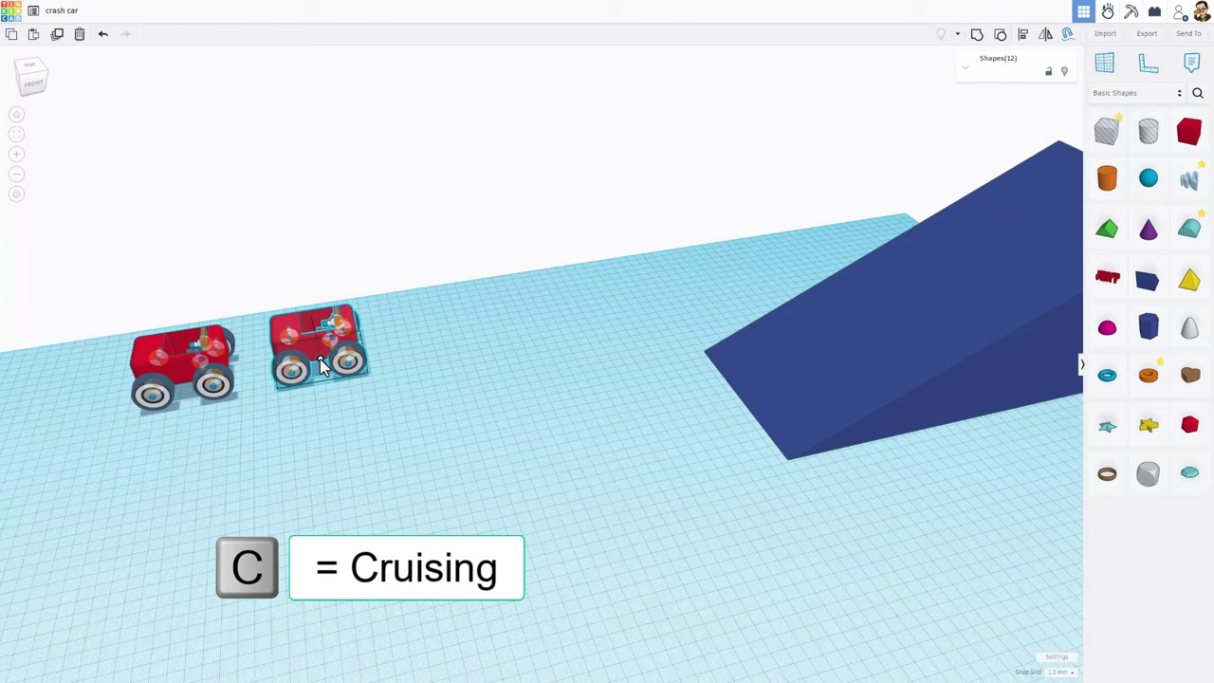
pyautogui.moveTo(321, 366); pyautogui.dragTo(1031, 230)
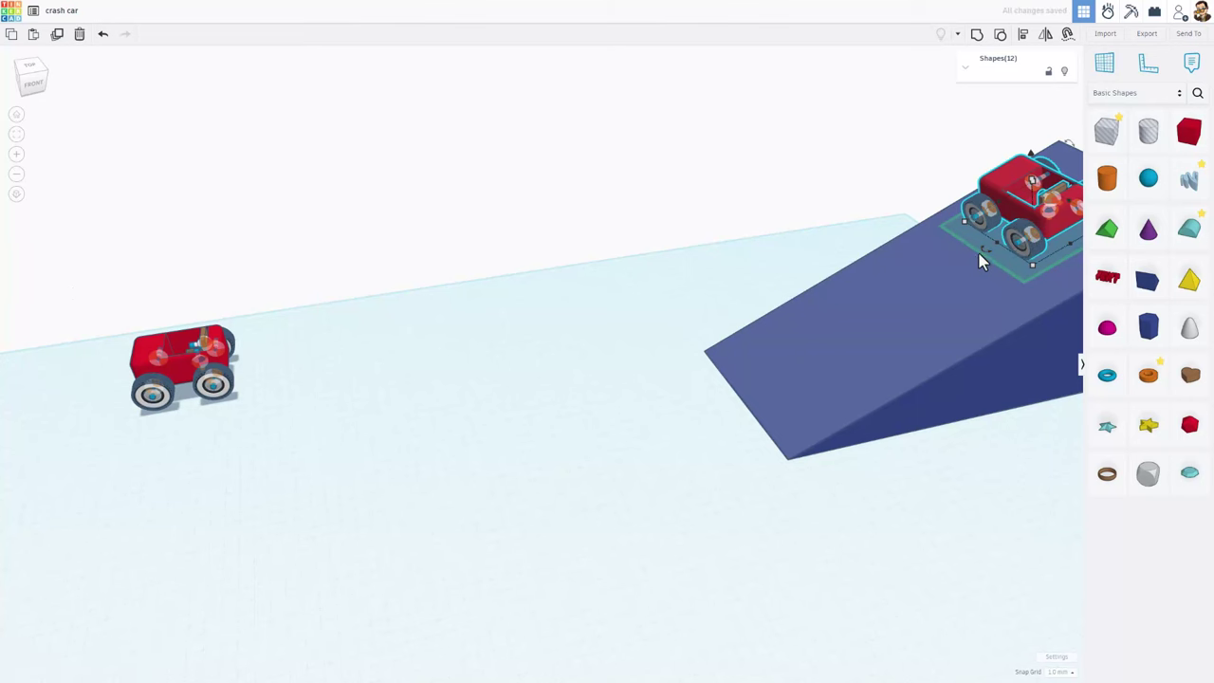
pyautogui.moveTo(979, 254); pyautogui.dragTo(1027, 250)
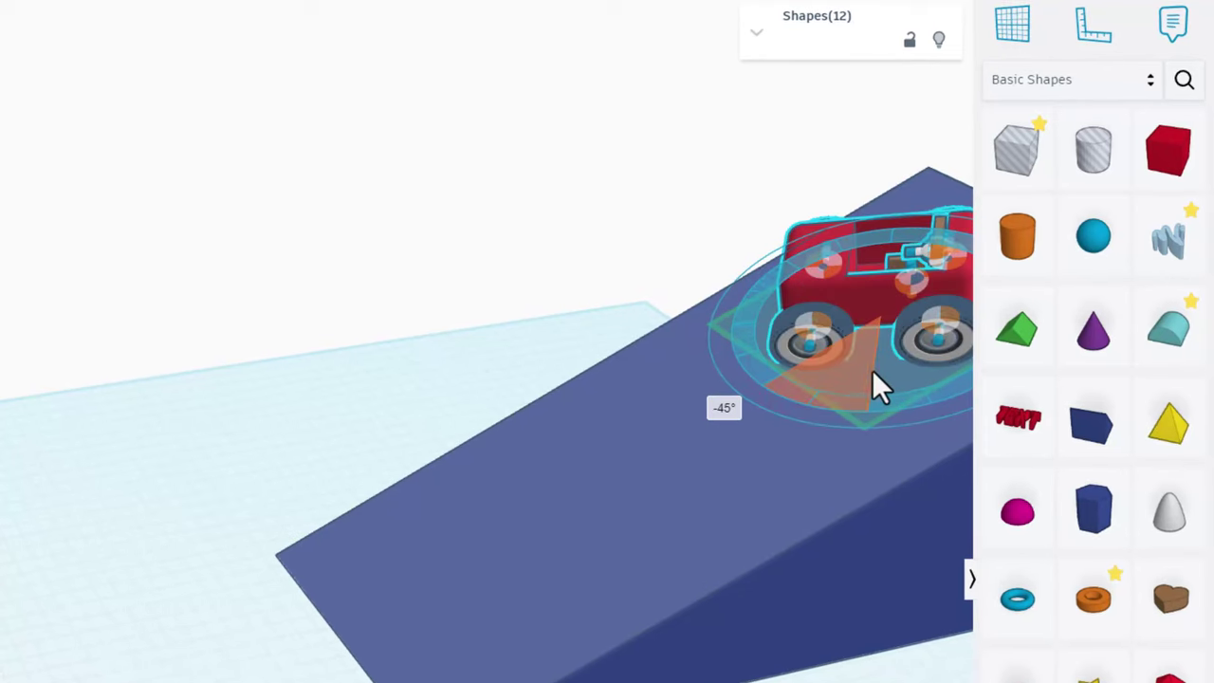
pyautogui.moveTo(872, 372); pyautogui.dragTo(823, 375)
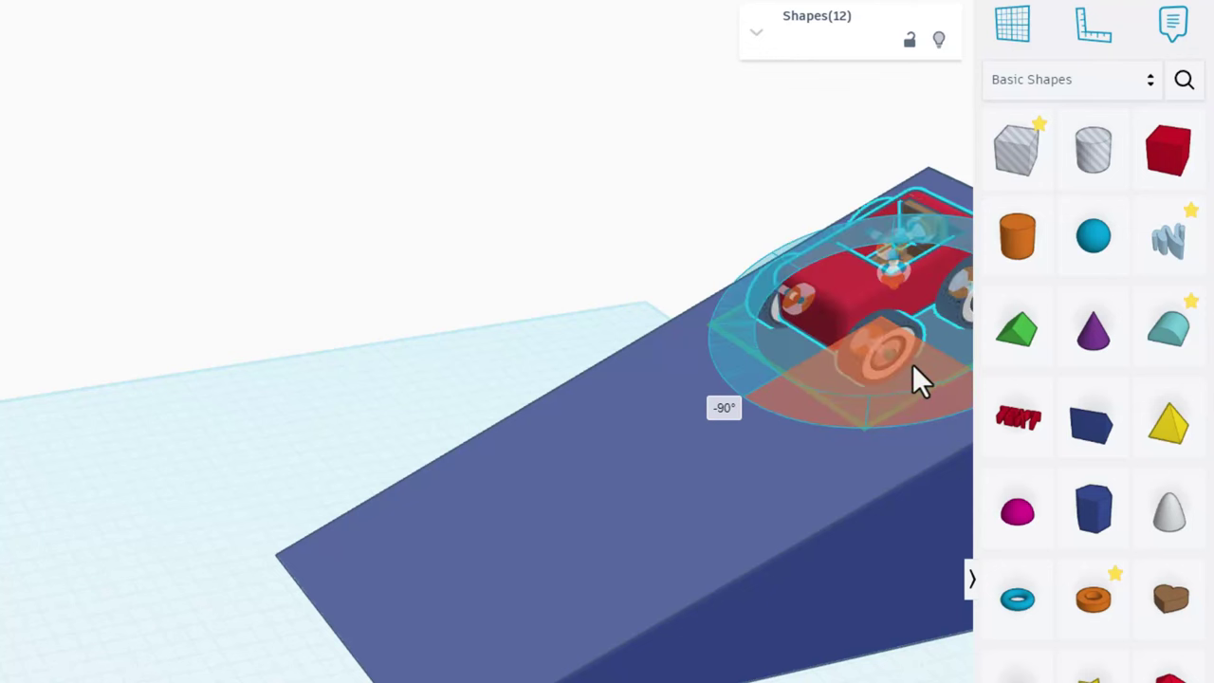
pyautogui.moveTo(912, 365); pyautogui.dragTo(920, 364)
# Orbit and zoom in to look down on the car atop the ramp
pyautogui.click(504, 283)
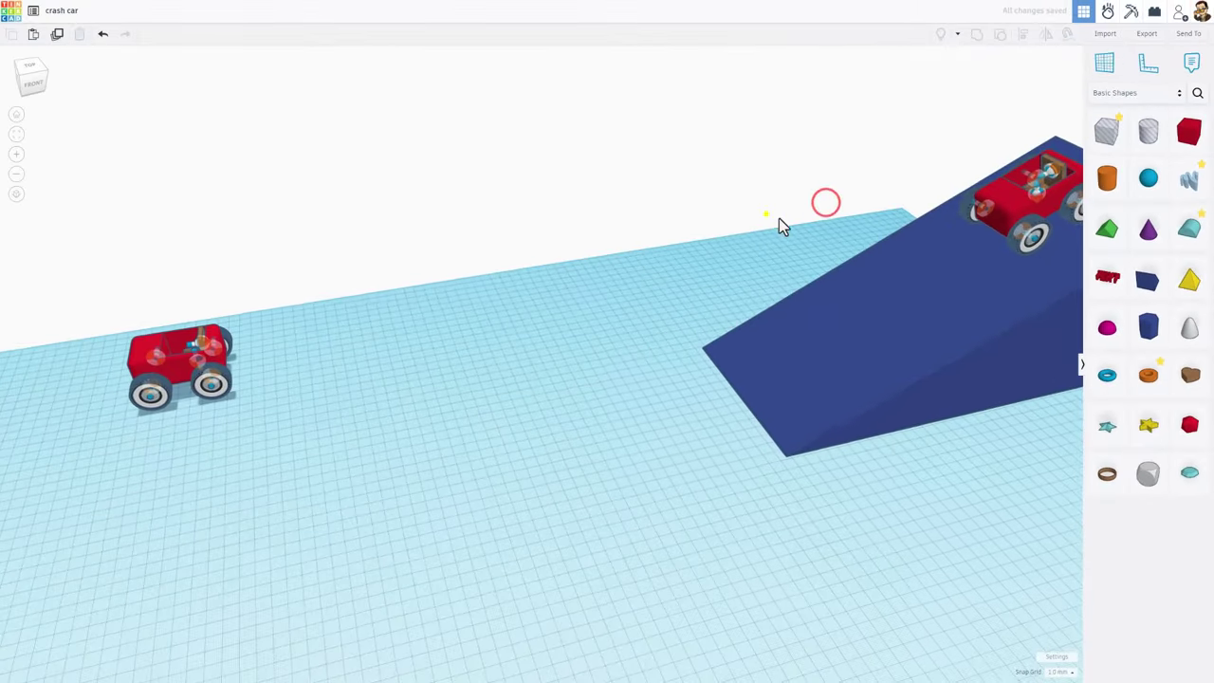
pyautogui.moveTo(778, 223); pyautogui.dragTo(843, 212, button='right')
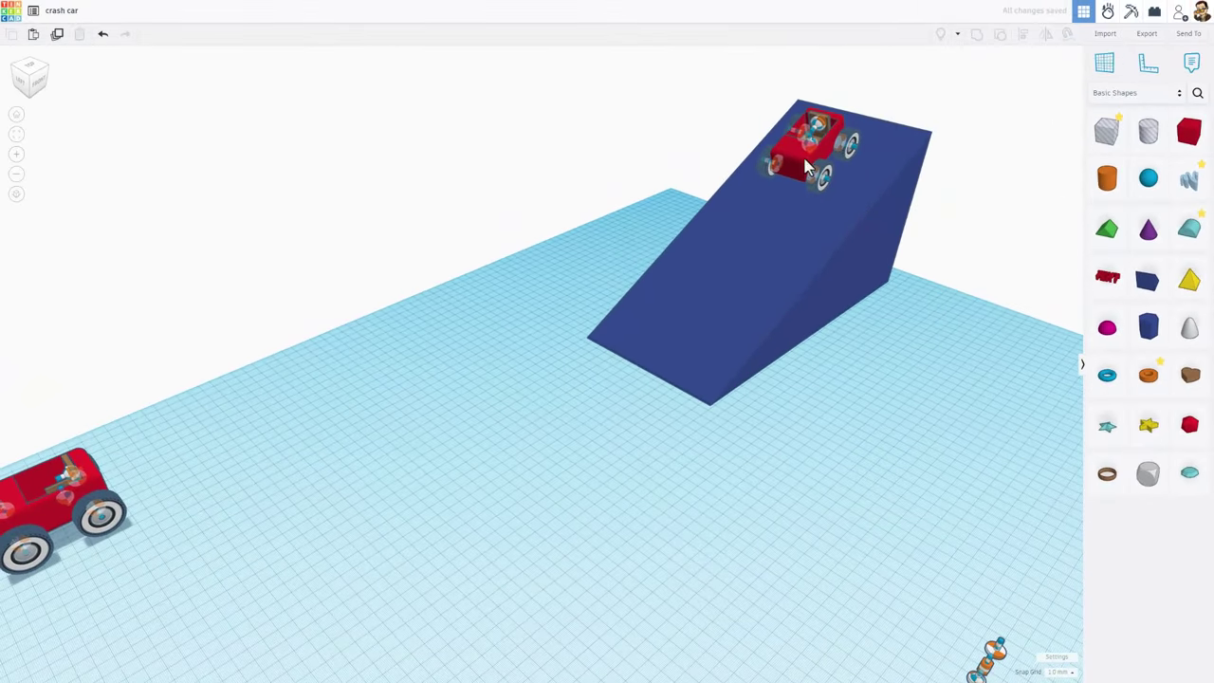
pyautogui.moveTo(317, 463); pyautogui.dragTo(425, 457, button='right')
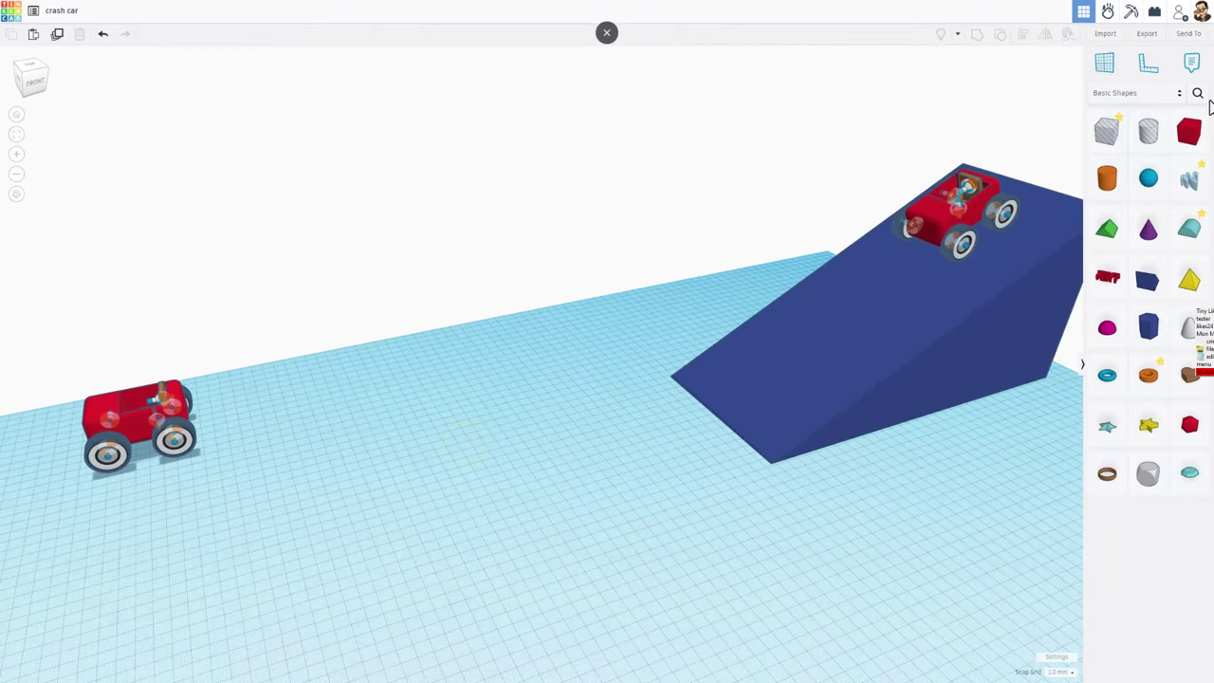
pyautogui.scroll(5, 1005, 182)
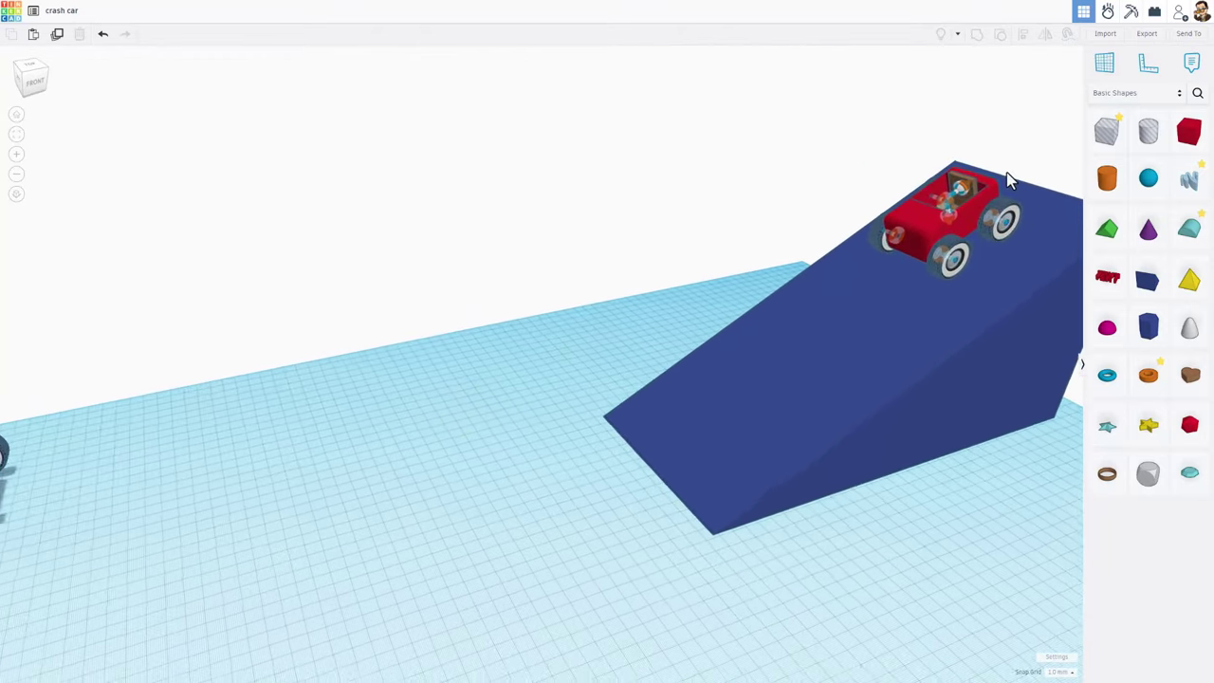
pyautogui.scroll(3, 1006, 168)
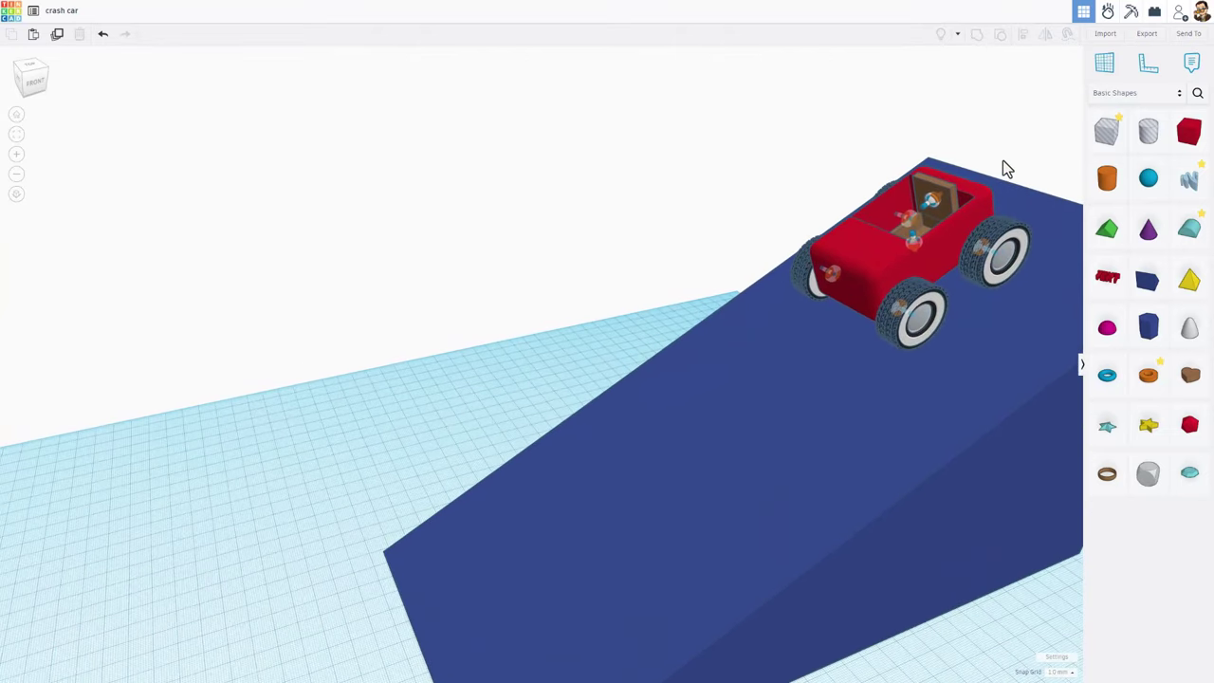
pyautogui.moveTo(1002, 160); pyautogui.dragTo(1009, 204, button='right')
# Drop the orange character from Creatures & Characters onto the ramp-top car's seat
pyautogui.click(1124, 93)
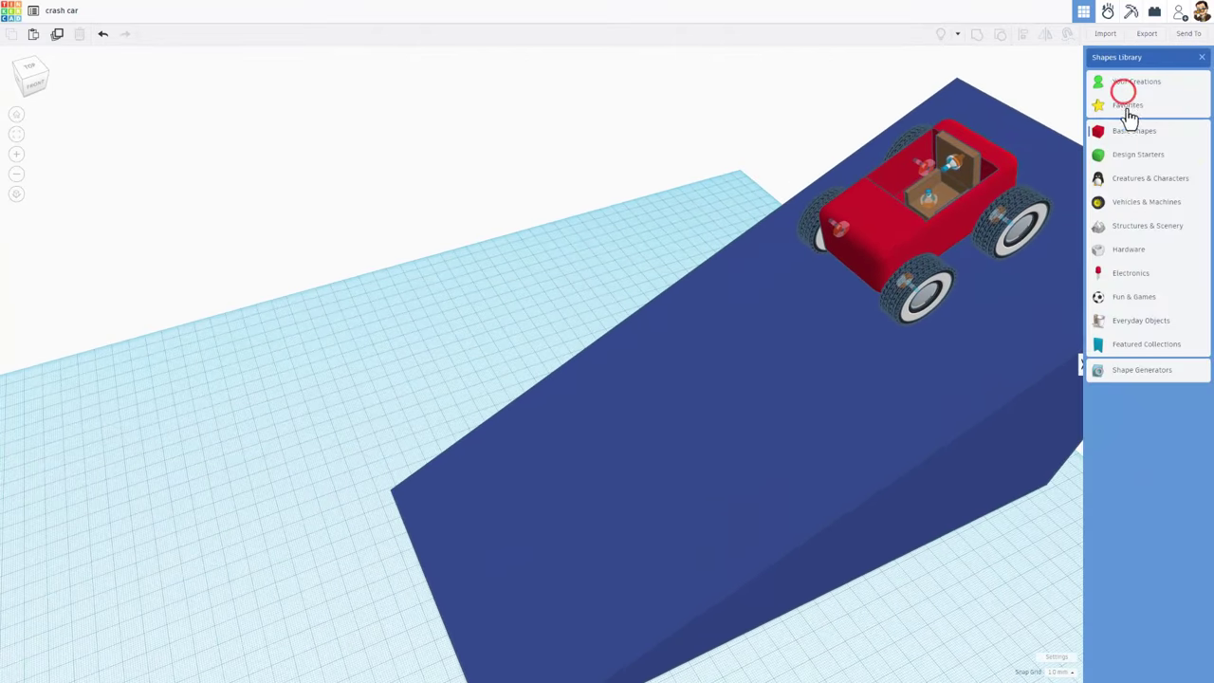
pyautogui.click(1127, 178)
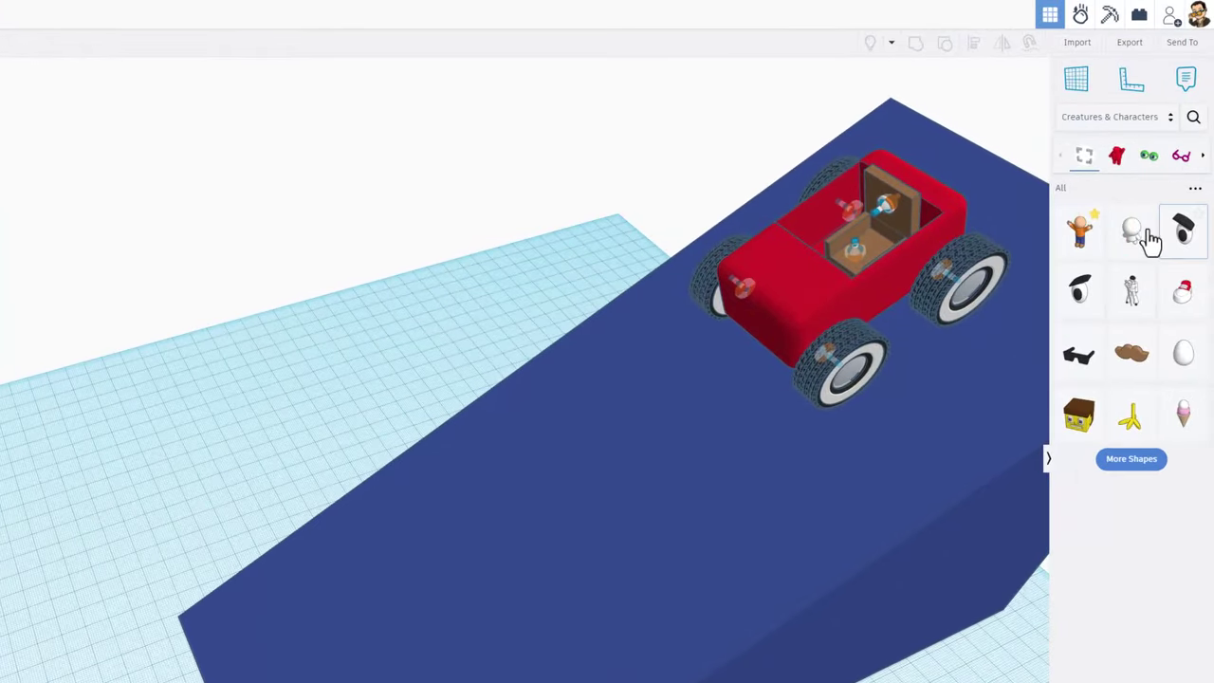
pyautogui.moveTo(1090, 248); pyautogui.dragTo(860, 248)
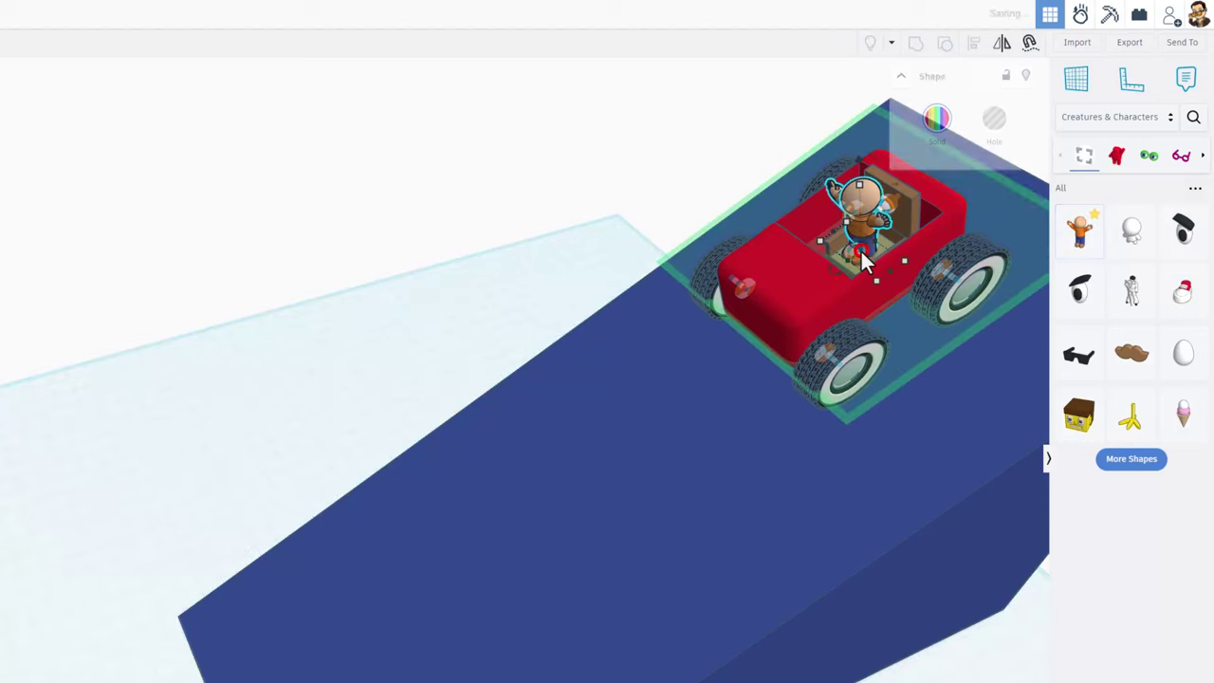
pyautogui.click(665, 168)
pyautogui.moveTo(620, 122); pyautogui.dragTo(542, 92, button='right')
pyautogui.moveTo(634, 107); pyautogui.dragTo(666, 101, button='right')
pyautogui.scroll(-3, 666, 100)
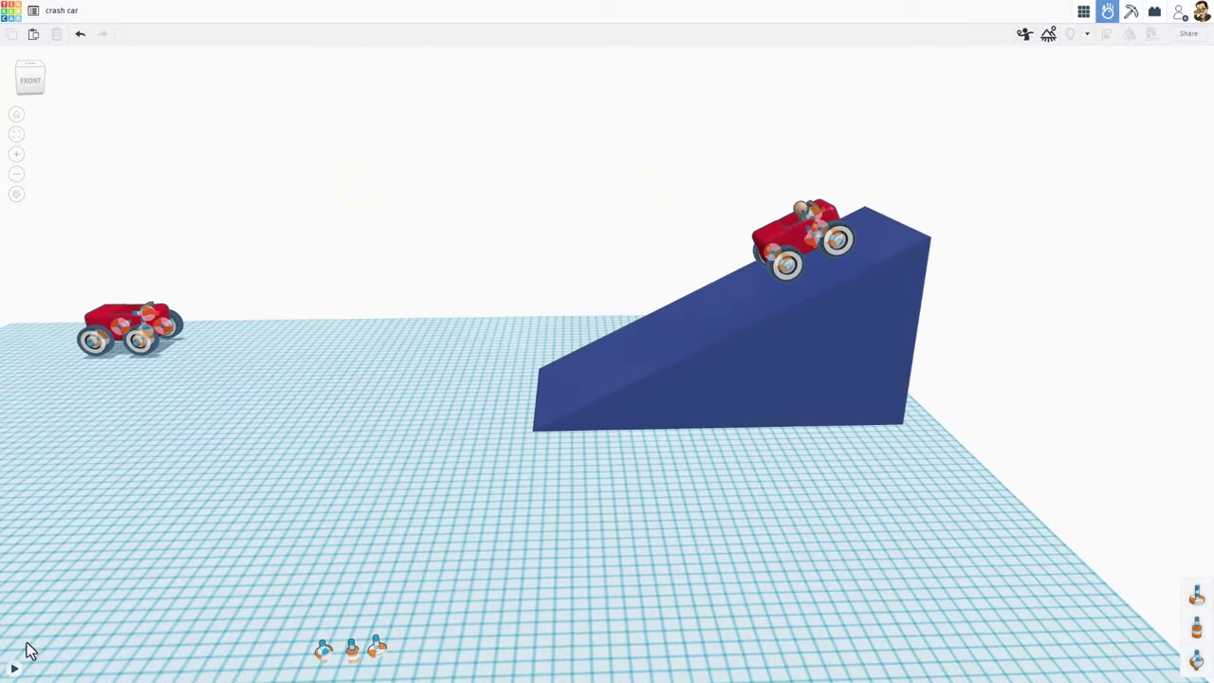
pyautogui.click(15, 669)
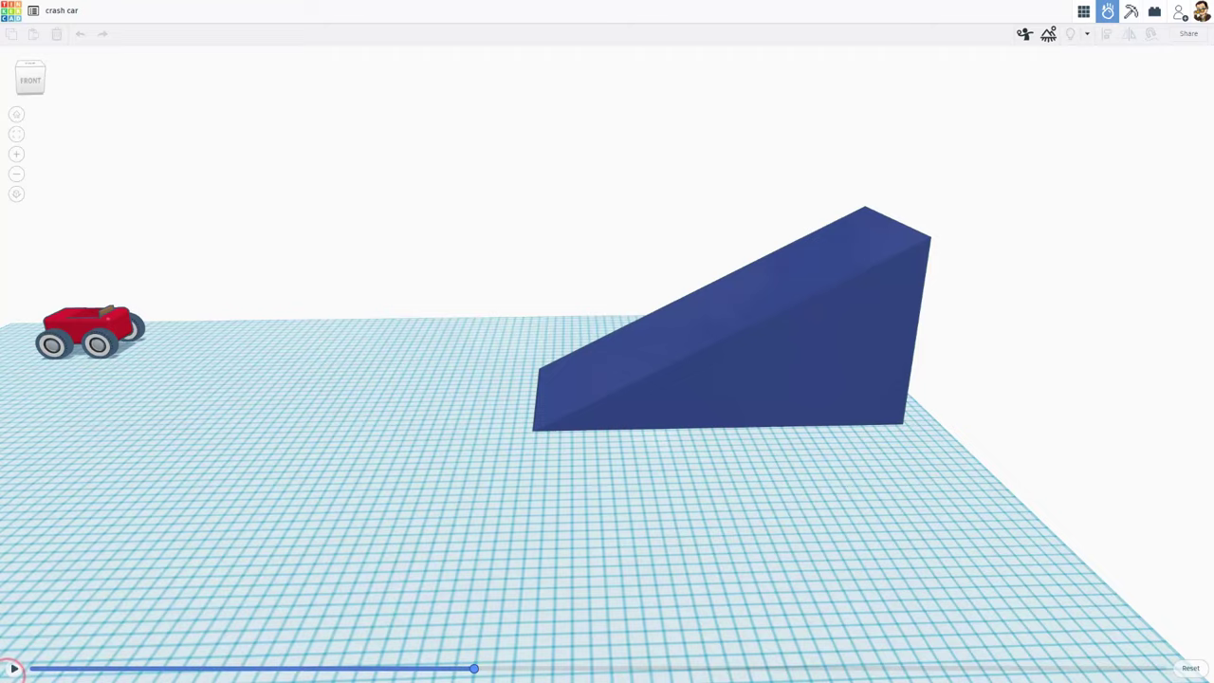
pyautogui.moveTo(479, 675); pyautogui.dragTo(147, 624)
pyautogui.moveTo(441, 292); pyautogui.dragTo(460, 588, button='right')
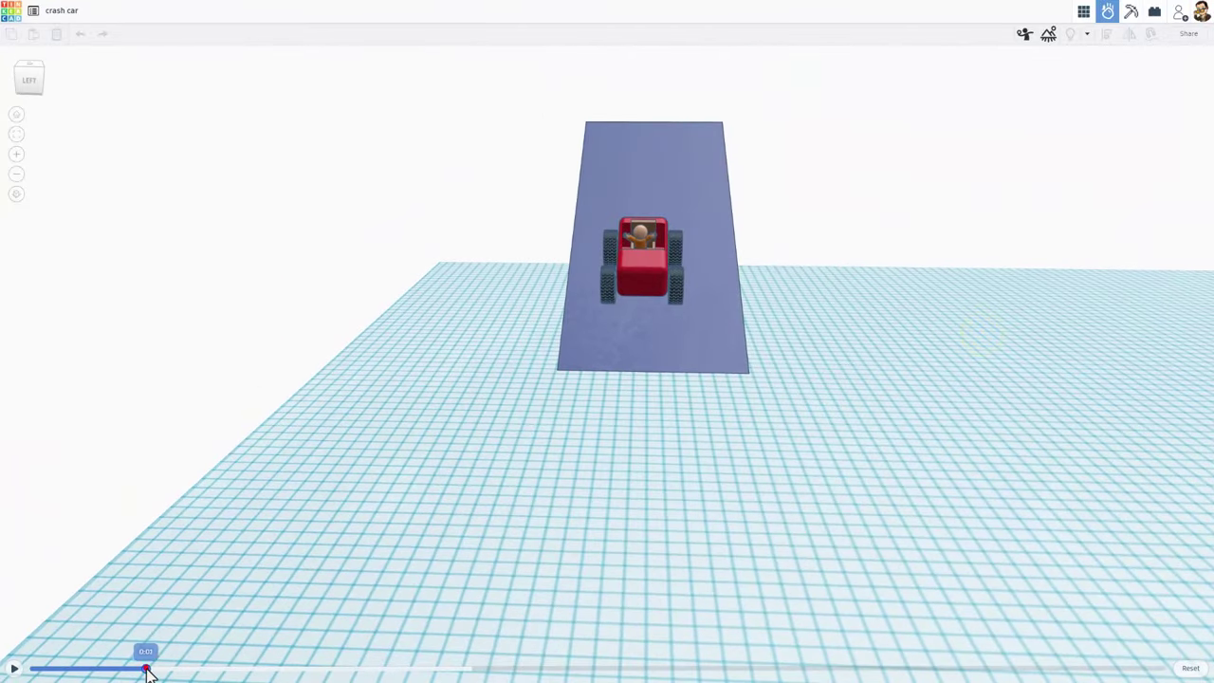
pyautogui.moveTo(147, 672); pyautogui.dragTo(133, 630)
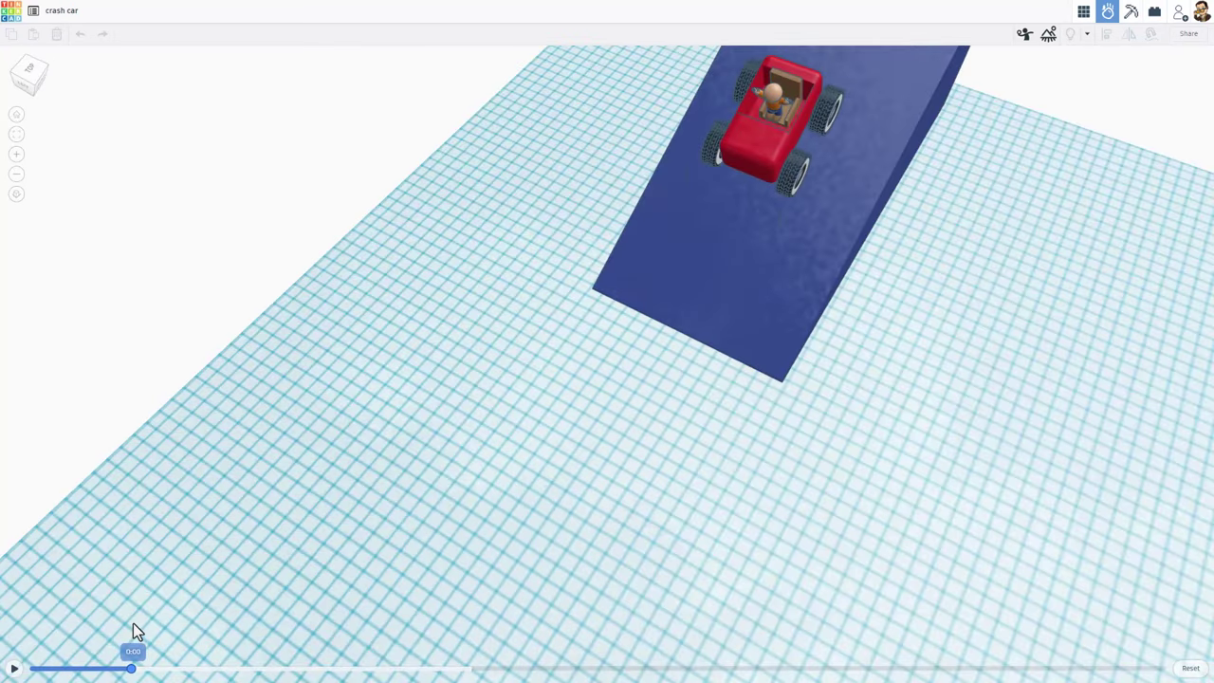
pyautogui.moveTo(424, 474); pyautogui.dragTo(314, 418, button='right')
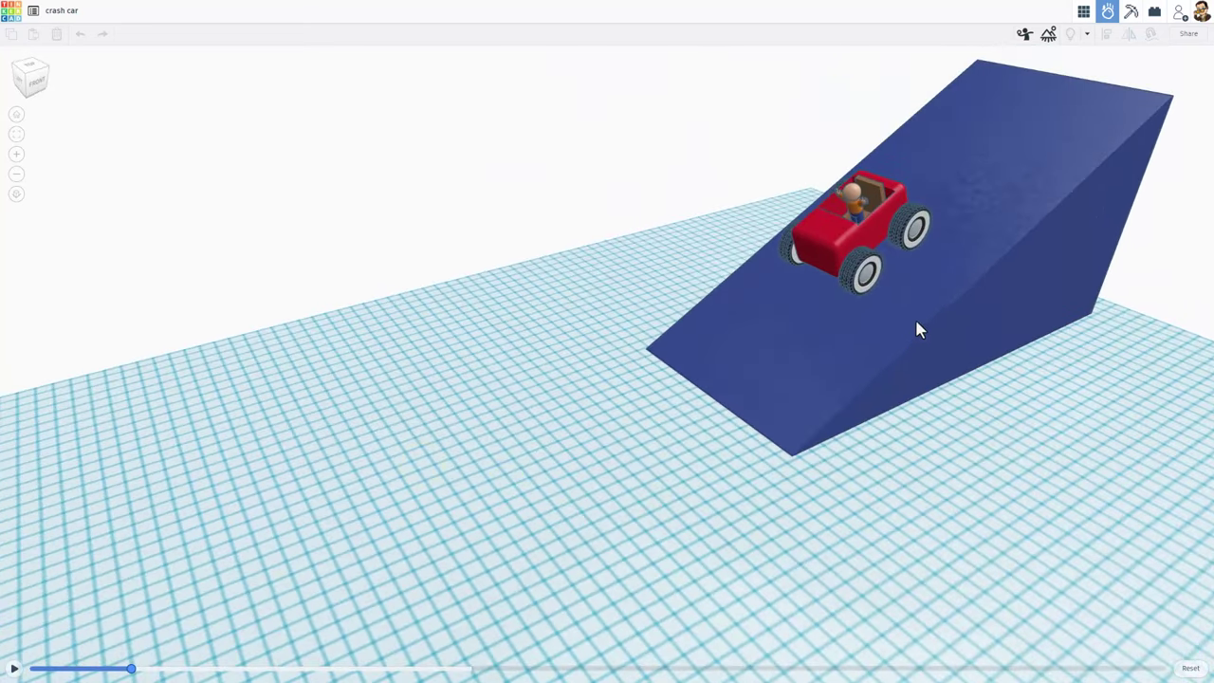
pyautogui.moveTo(916, 329); pyautogui.dragTo(973, 423, button='right')
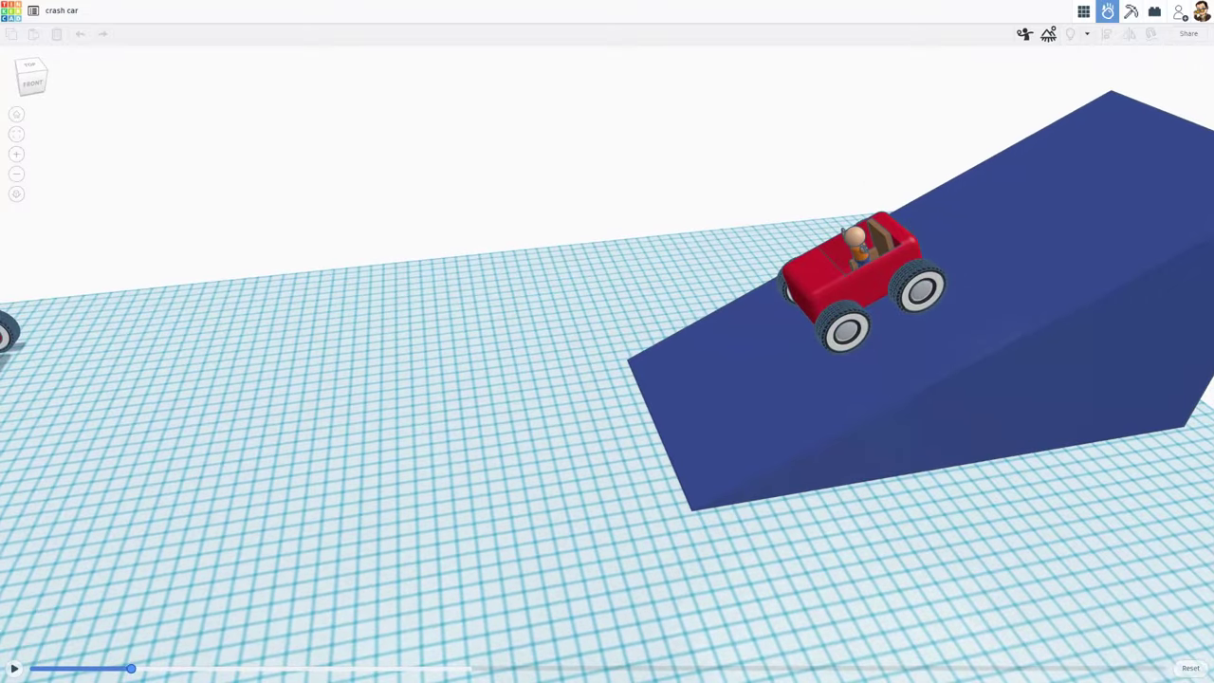
# Attach a Sim Lab pivot connector to the rider in the ramp-top car
pyautogui.moveTo(957, 424); pyautogui.dragTo(688, 316, button='right')
pyautogui.scroll(4, 840, 237)
pyautogui.scroll(2, 825, 256)
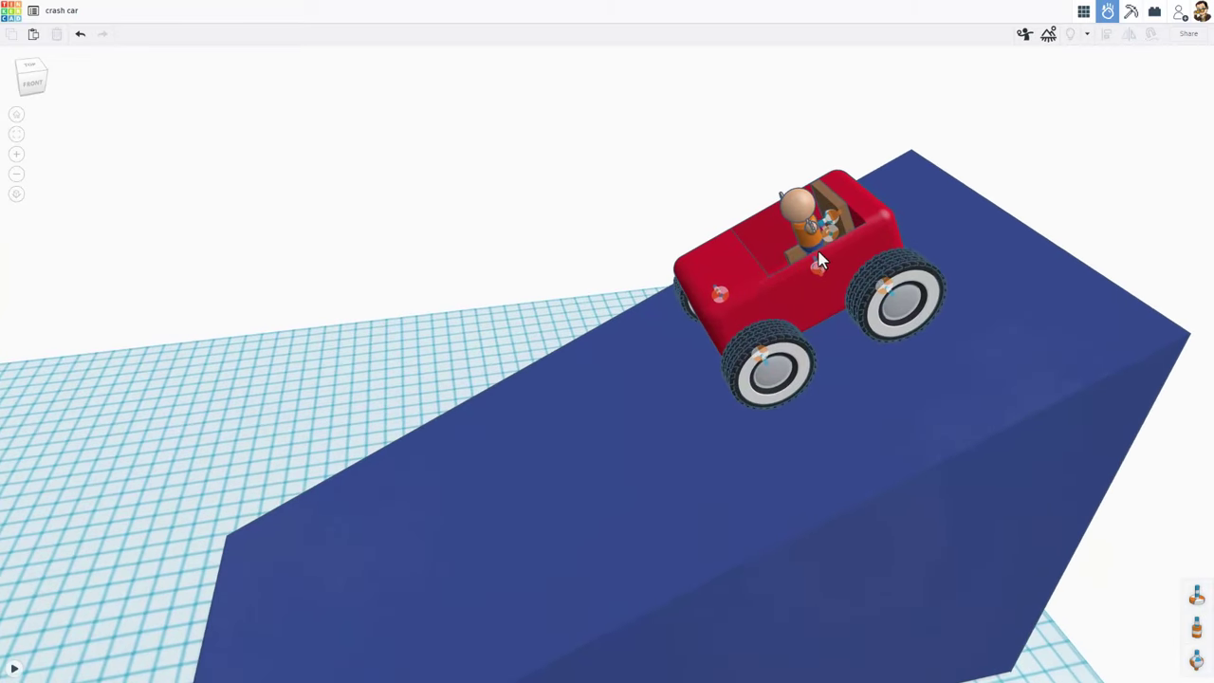
pyautogui.moveTo(759, 274); pyautogui.dragTo(1079, 594, button='right')
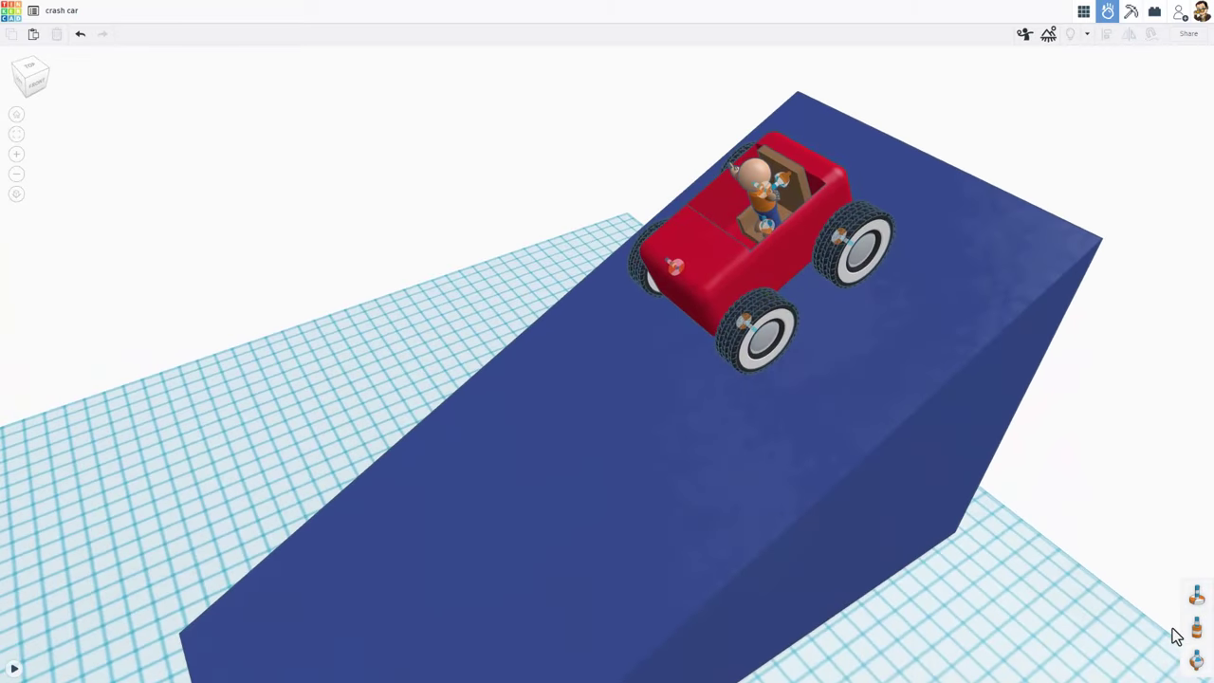
pyautogui.click(1197, 667)
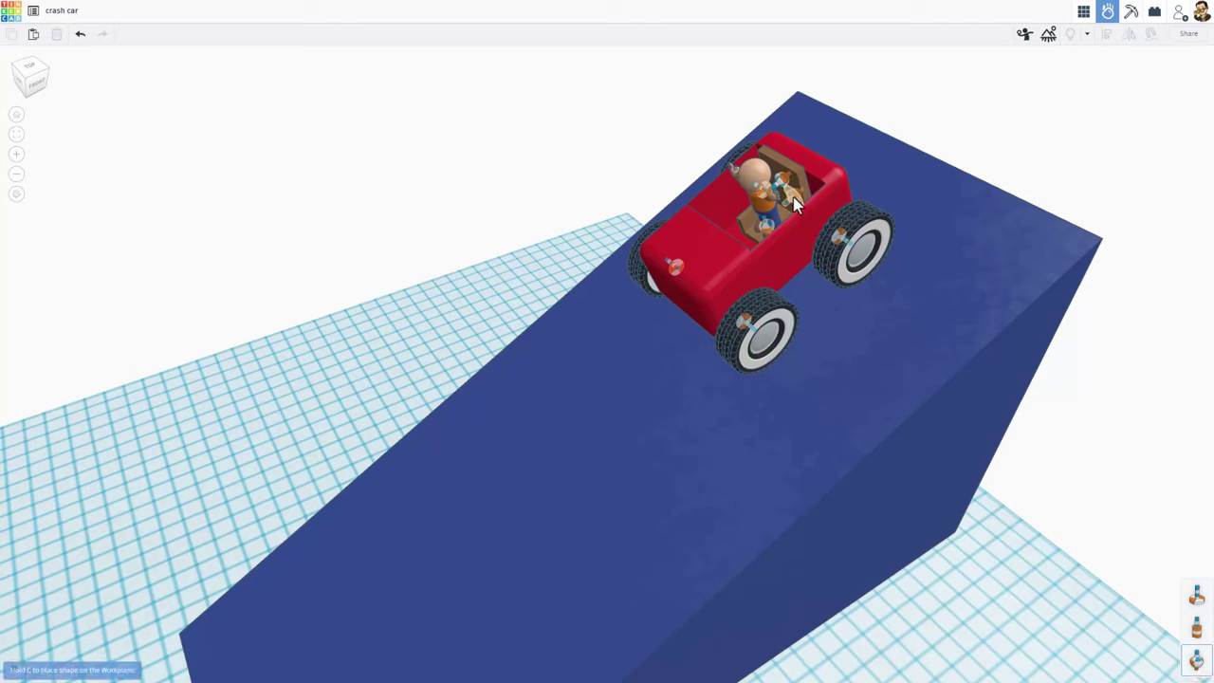
pyautogui.click(790, 196)
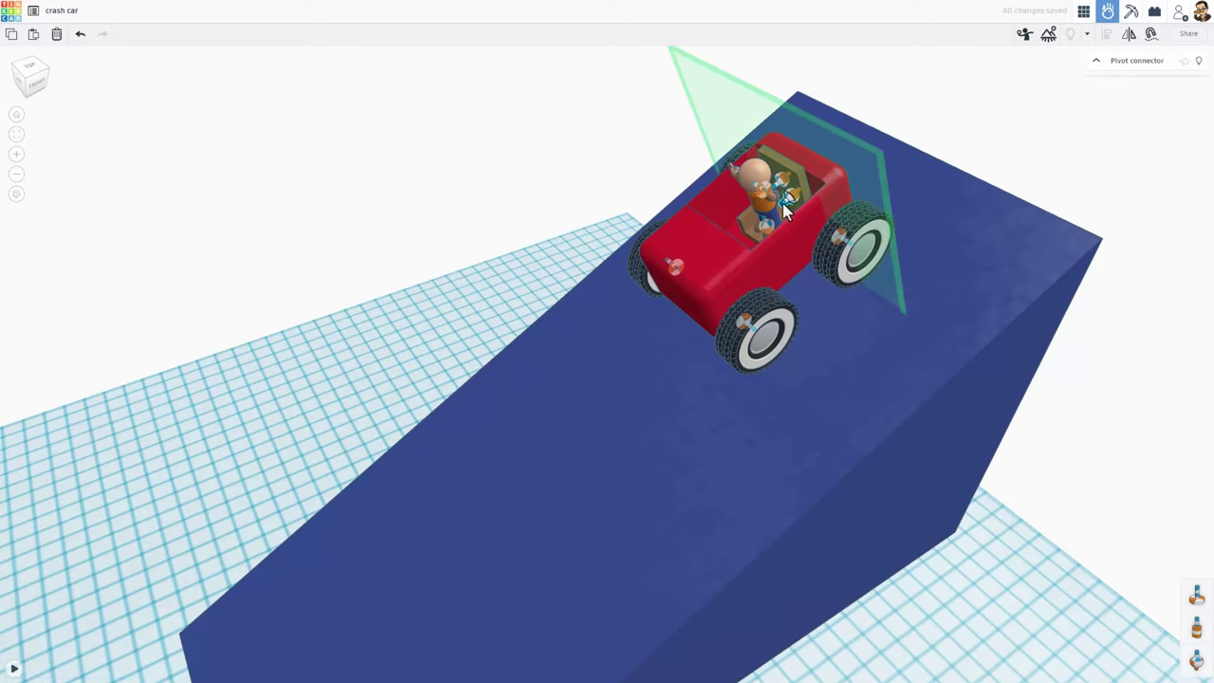
pyautogui.scroll(2, 776, 214)
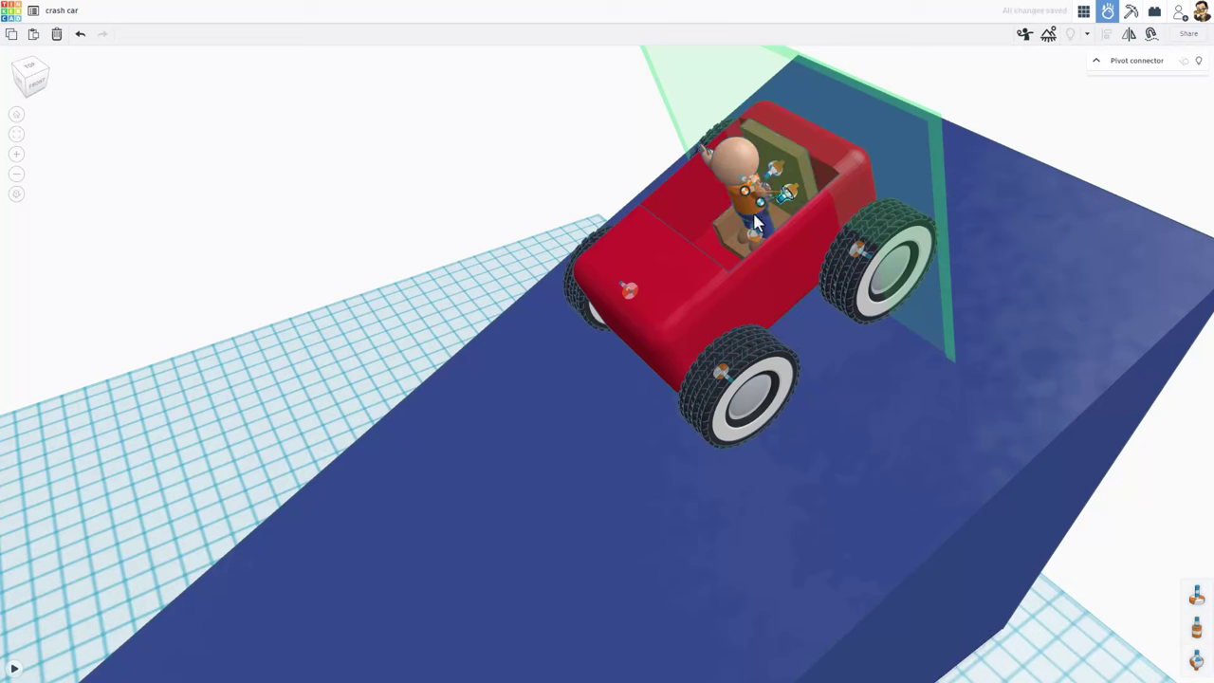
# Play the crash simulation, stop it, and reset the cars to their starting positions
pyautogui.moveTo(862, 327)
pyautogui.mouseDown(button='right')
pyautogui.moveTo(696, 401)
pyautogui.moveTo(772, 402)
pyautogui.moveTo(775, 415)
pyautogui.moveTo(496, 442)
pyautogui.moveTo(537, 438)
pyautogui.moveTo(479, 474)
pyautogui.mouseUp(button='right')
pyautogui.scroll(-3, 774, 408)
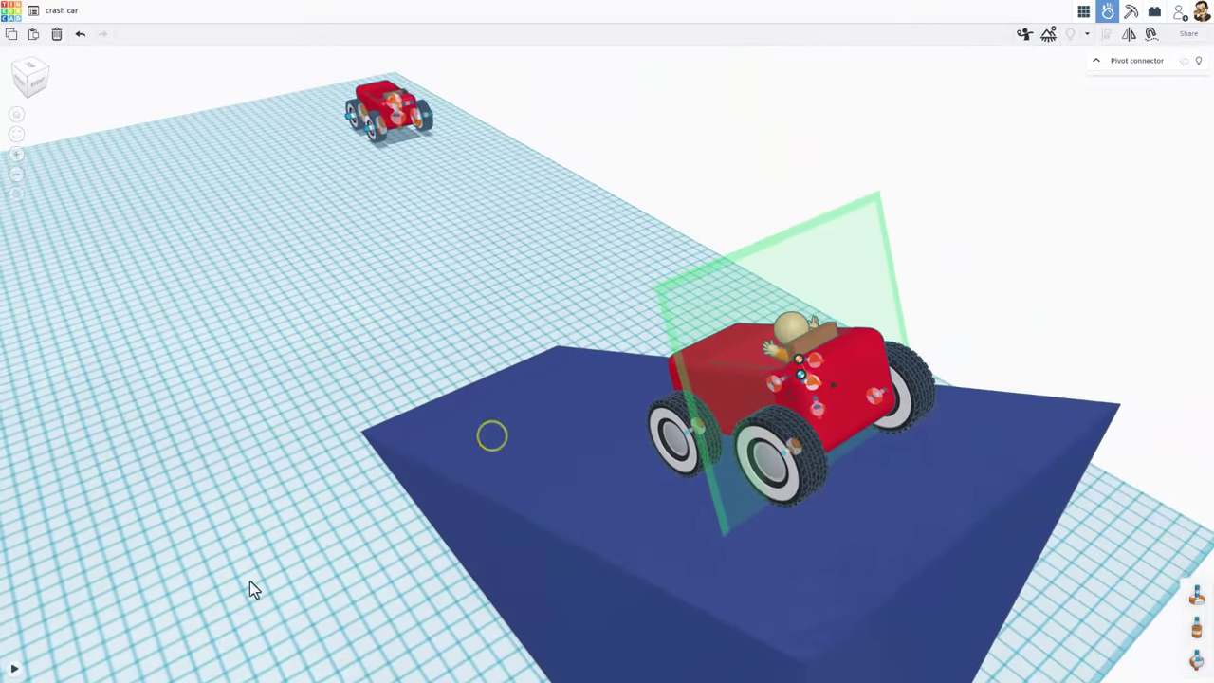
pyautogui.click(16, 669)
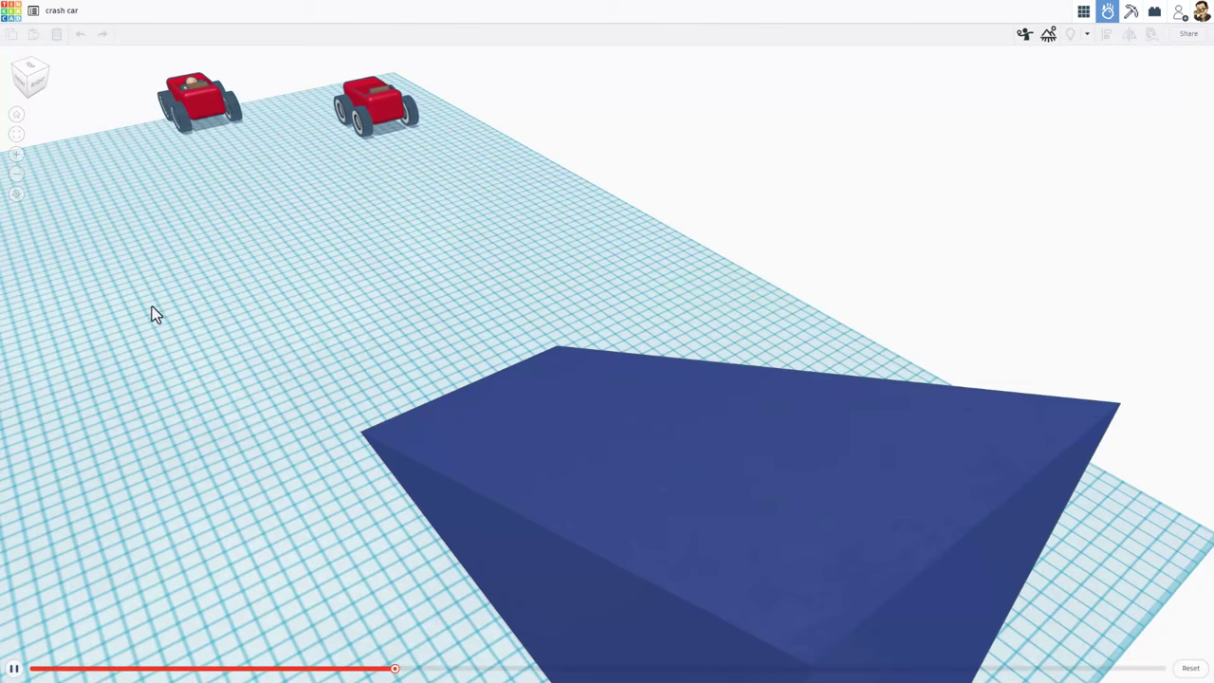
pyautogui.click(15, 670)
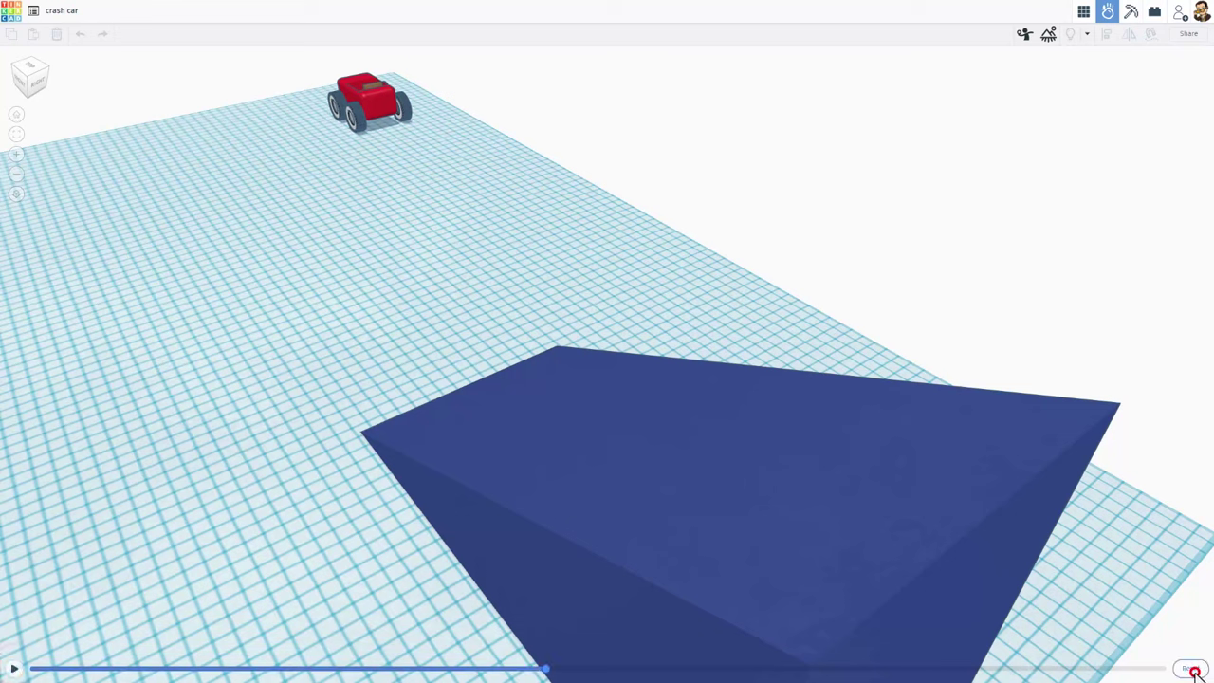
pyautogui.click(900, 424)
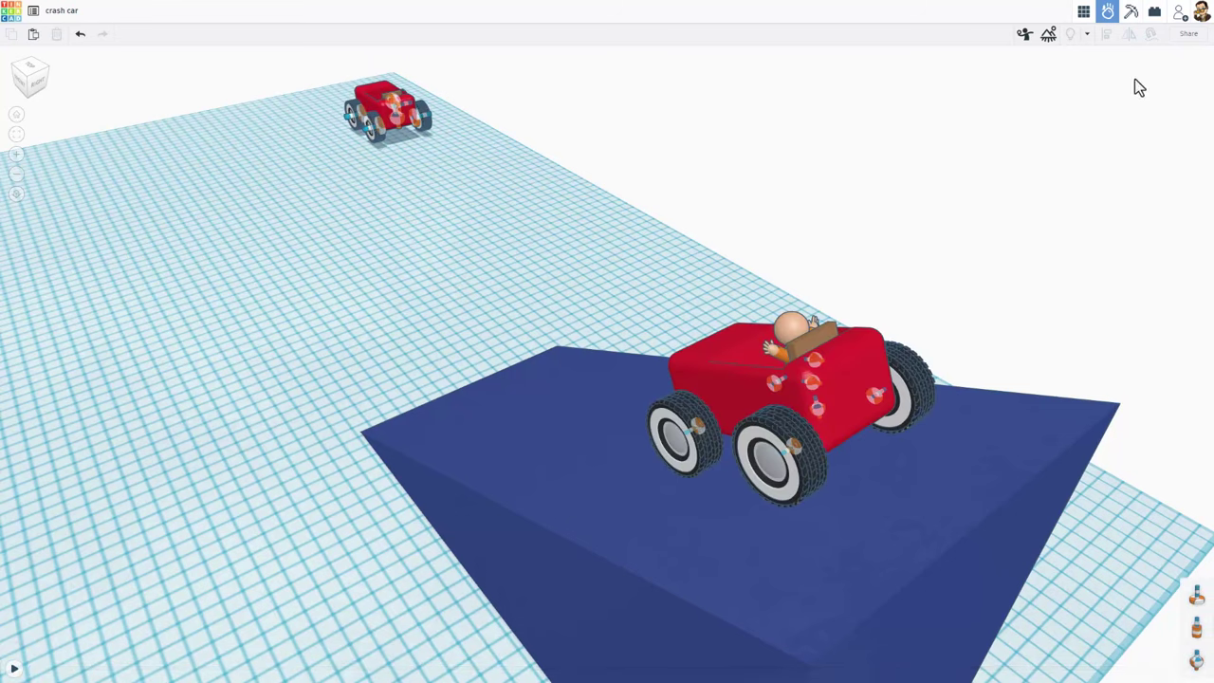
# Back in 3D Design, place a Roof from Basic Shapes in front of the ramp and stretch it into a long bar
pyautogui.click(1083, 11)
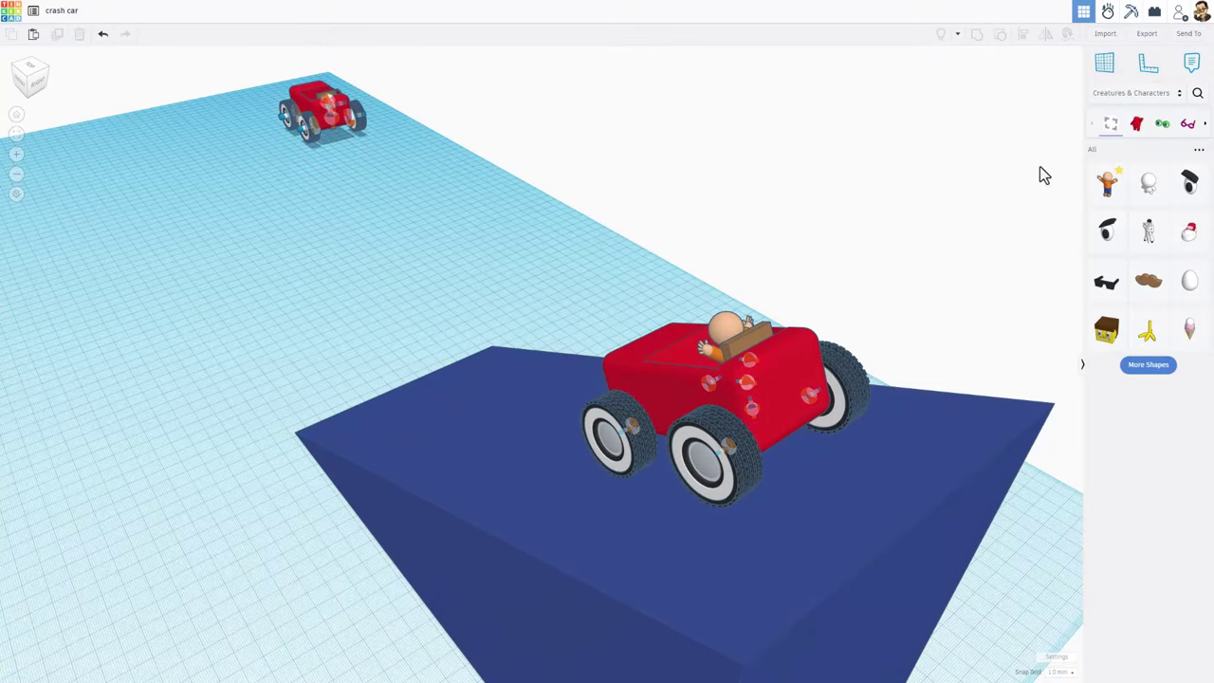
pyautogui.click(1130, 94)
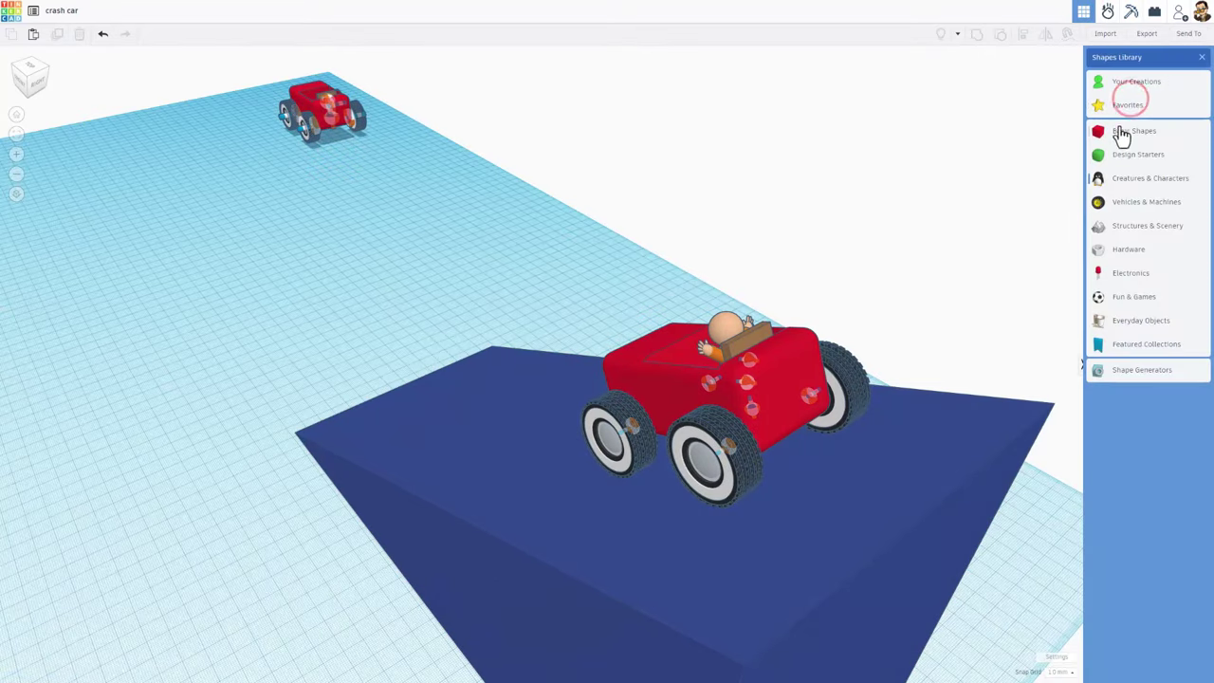
pyautogui.click(1119, 127)
pyautogui.click(1111, 235)
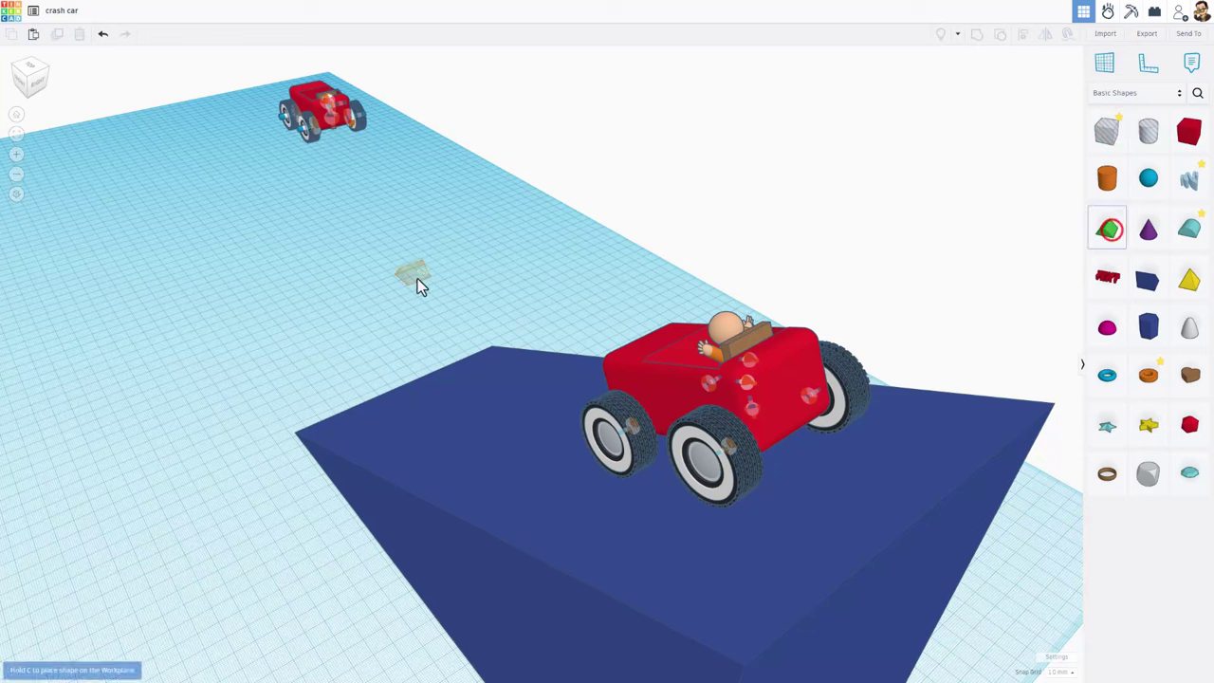
pyautogui.click(352, 295)
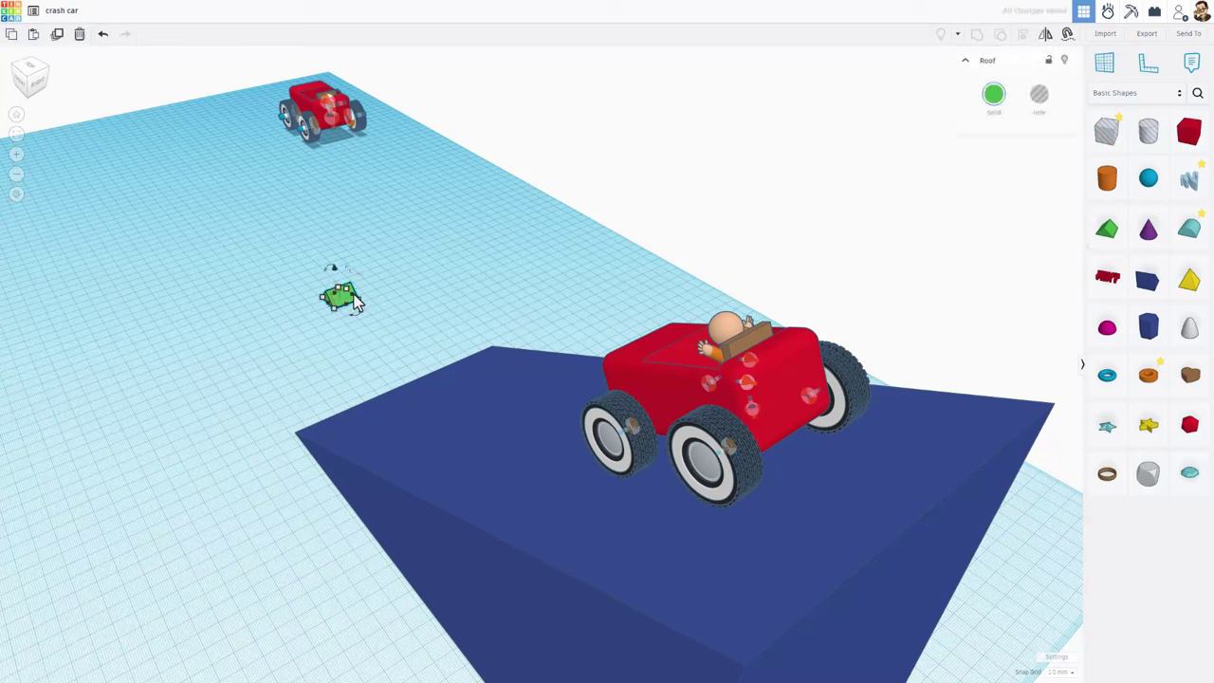
pyautogui.moveTo(354, 295)
pyautogui.mouseDown()
pyautogui.moveTo(407, 281)
pyautogui.moveTo(379, 293)
pyautogui.moveTo(348, 281)
pyautogui.mouseUp()
# Duplicate the green roof bar and move the copy to the left of the original
pyautogui.hotkey('ctrl', 'd')
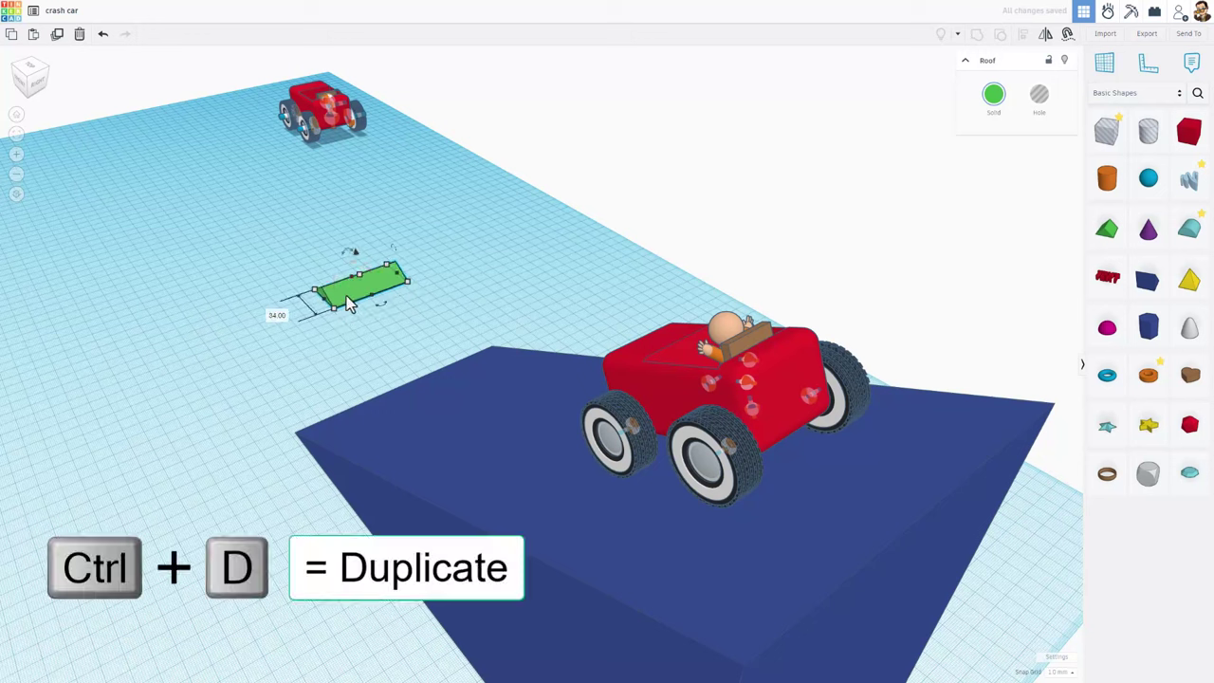
pyautogui.moveTo(347, 298); pyautogui.dragTo(212, 278)
pyautogui.click(267, 310)
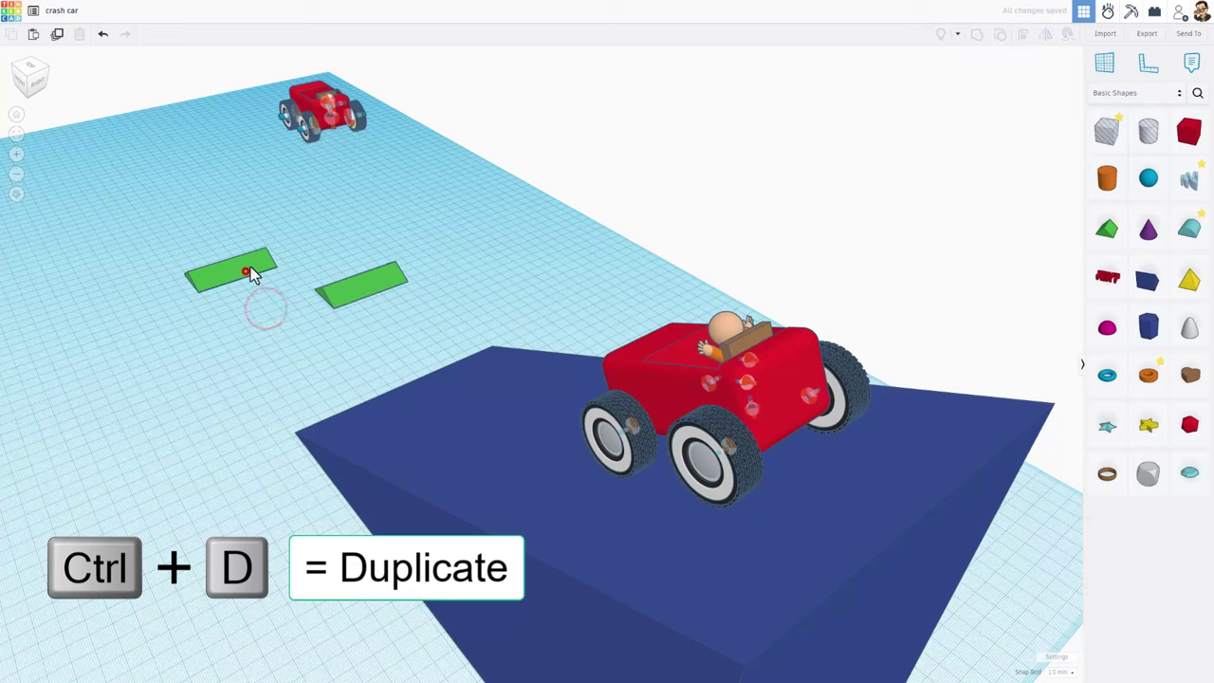
pyautogui.click(250, 271)
pyautogui.click(357, 287)
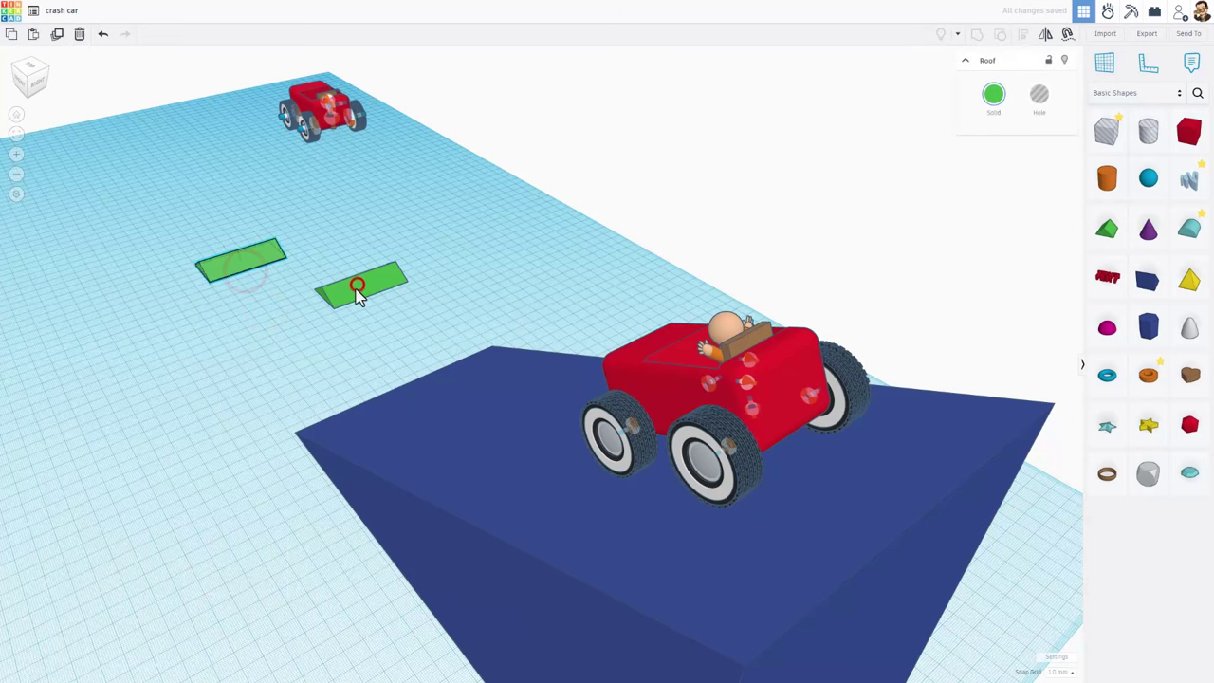
pyautogui.click(511, 260)
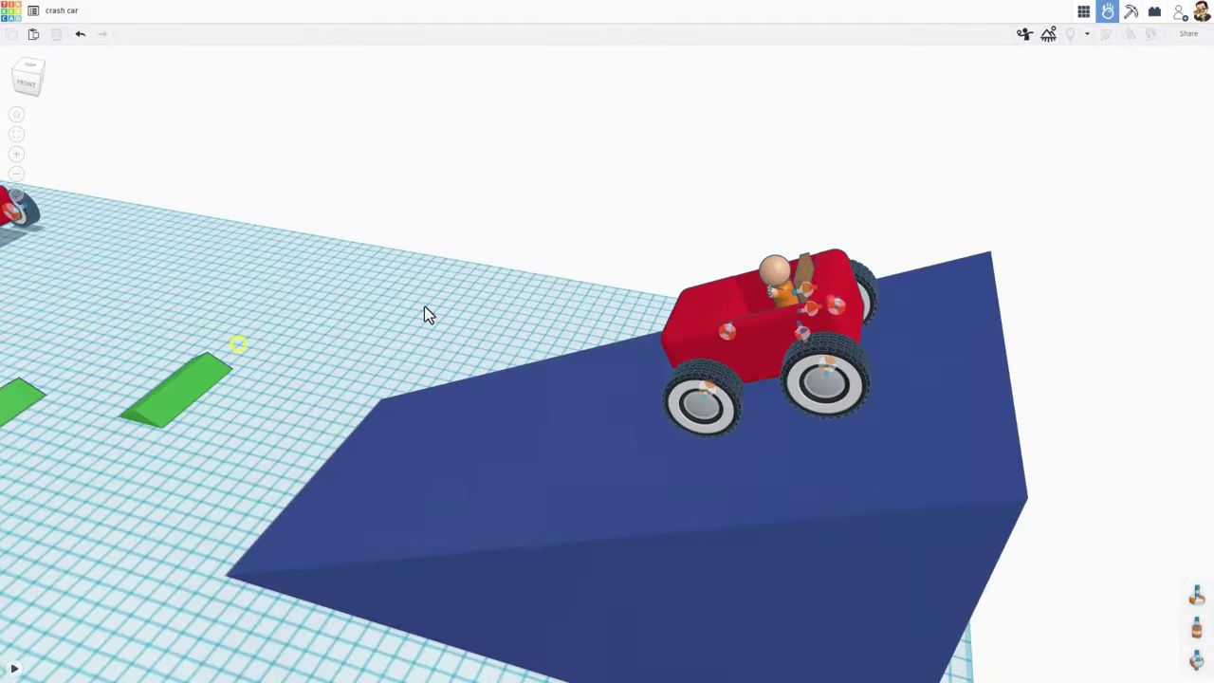
# Make the right and left green bars static so they stay fixed
pyautogui.click(417, 301)
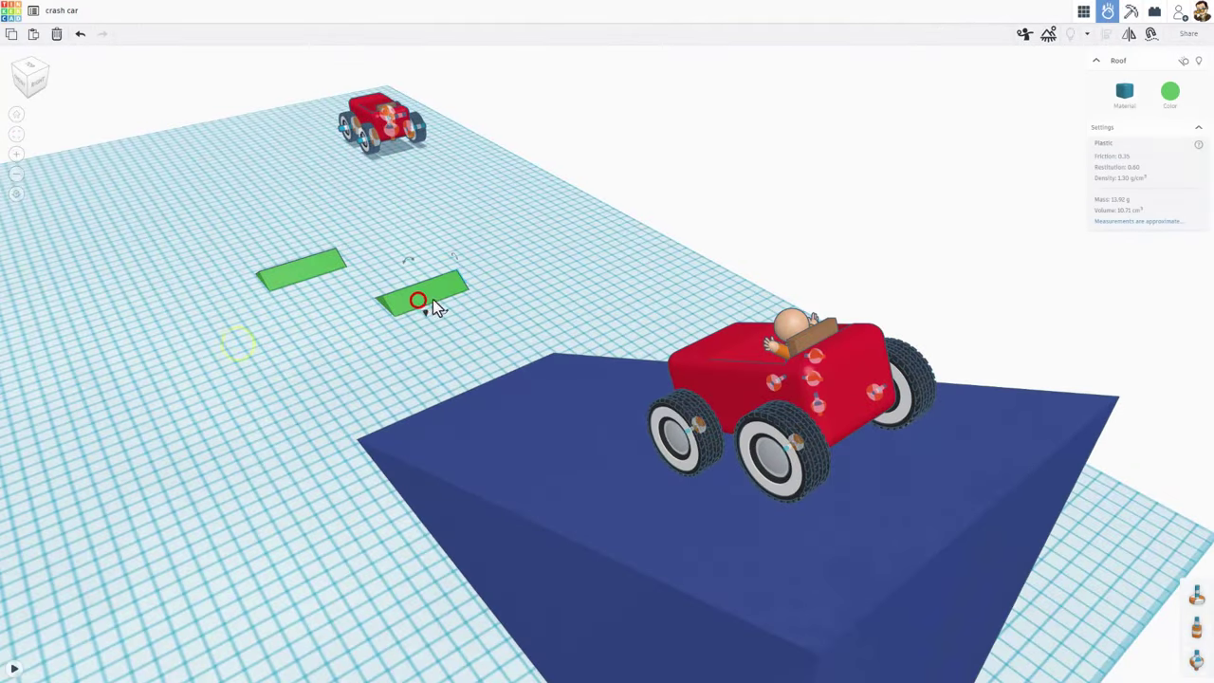
pyautogui.click(1184, 63)
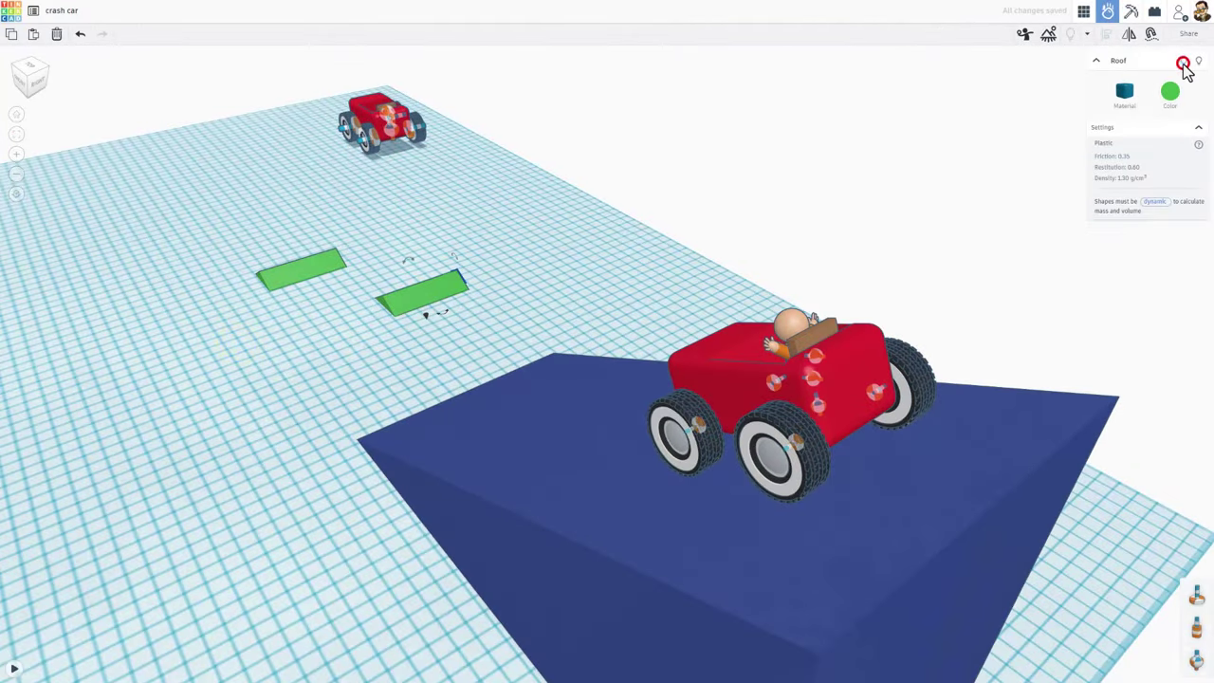
pyautogui.click(266, 282)
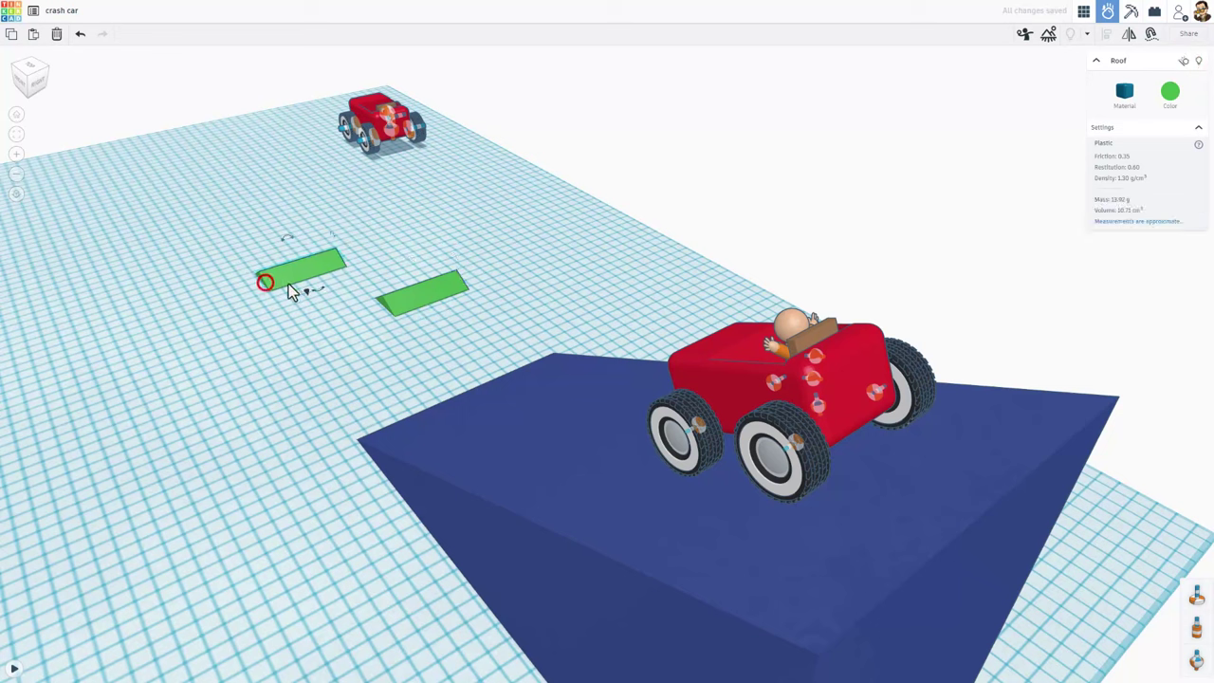
pyautogui.click(1187, 62)
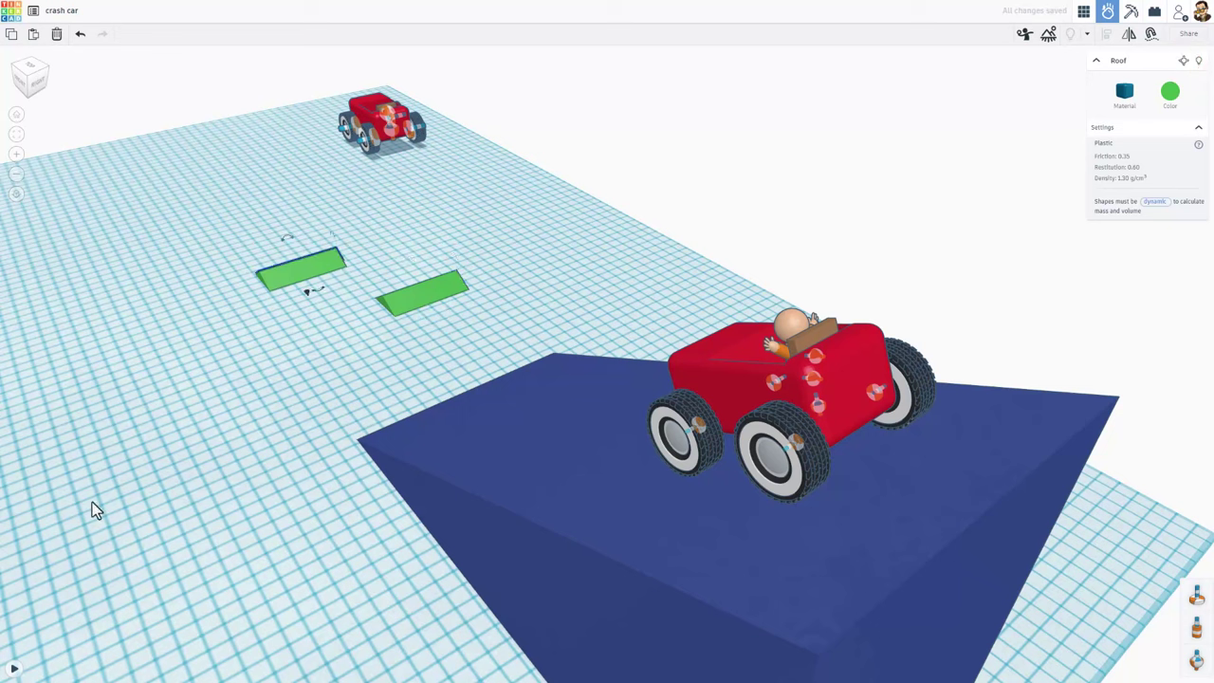
# Run the crash simulation, pause it, and scrub back to near the start
pyautogui.click(13, 668)
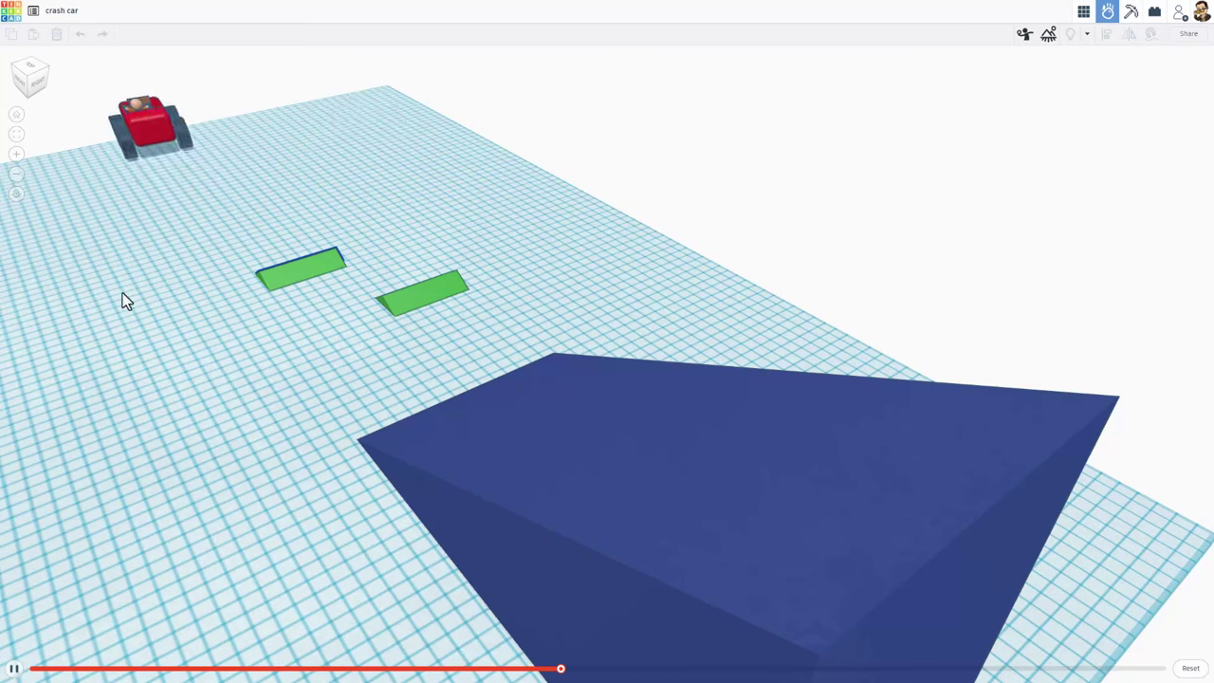
pyautogui.click(384, 434)
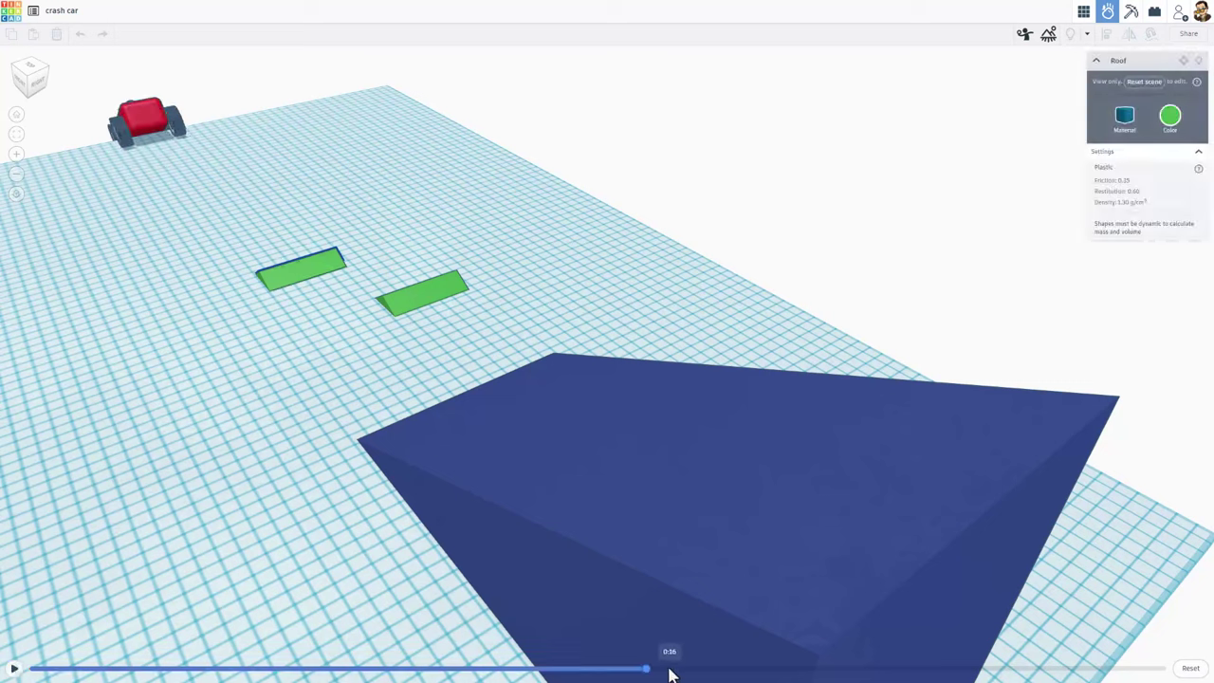
pyautogui.moveTo(645, 672); pyautogui.dragTo(53, 522)
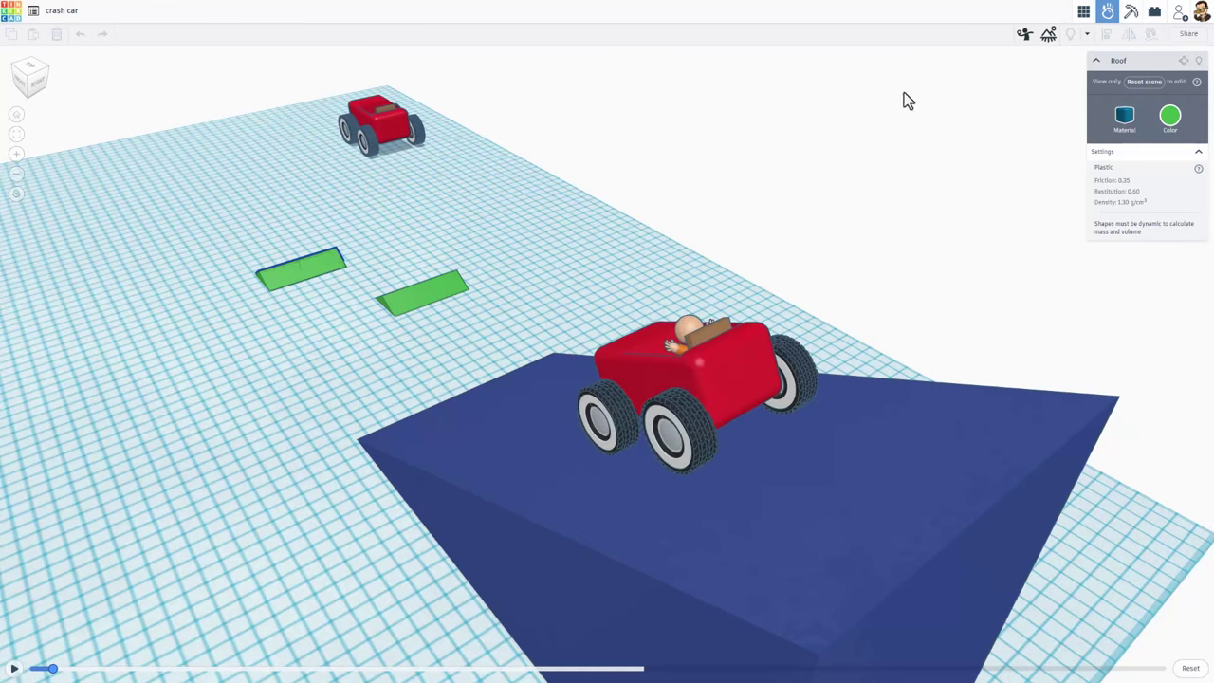
pyautogui.click(1189, 38)
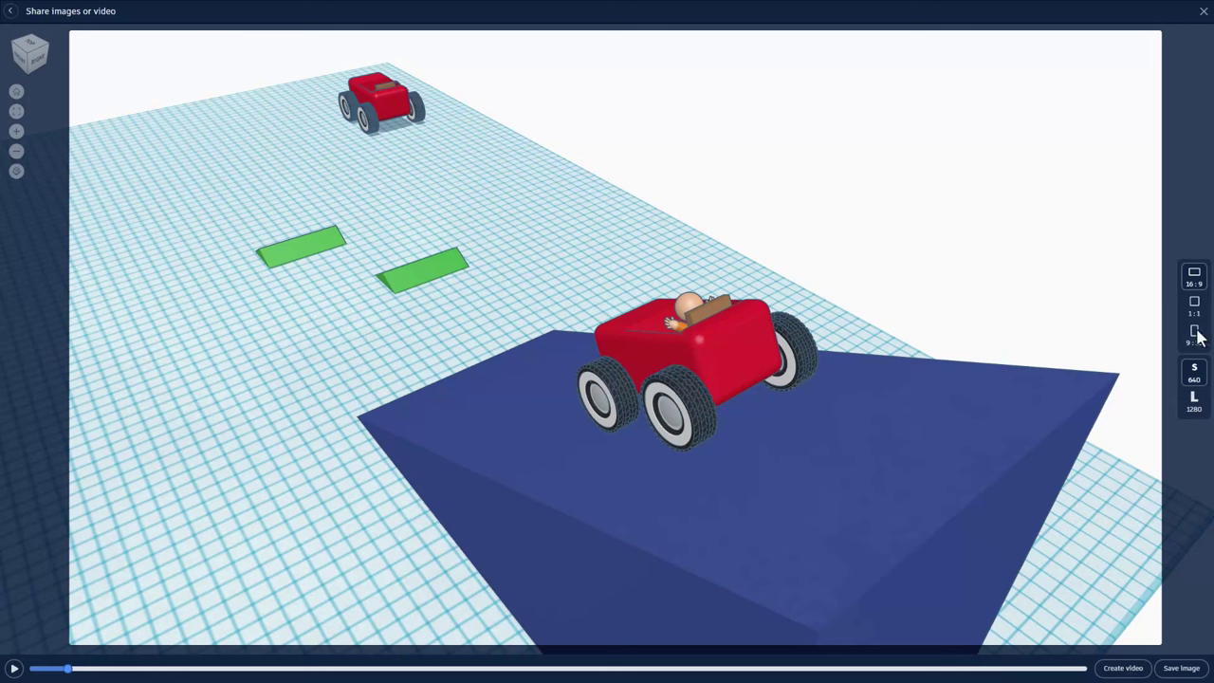
# Preview widescreen, square and portrait frames, keep widescreen at 1280 size, then close the share preview
pyautogui.click(1193, 281)
pyautogui.click(1196, 307)
pyautogui.click(1195, 331)
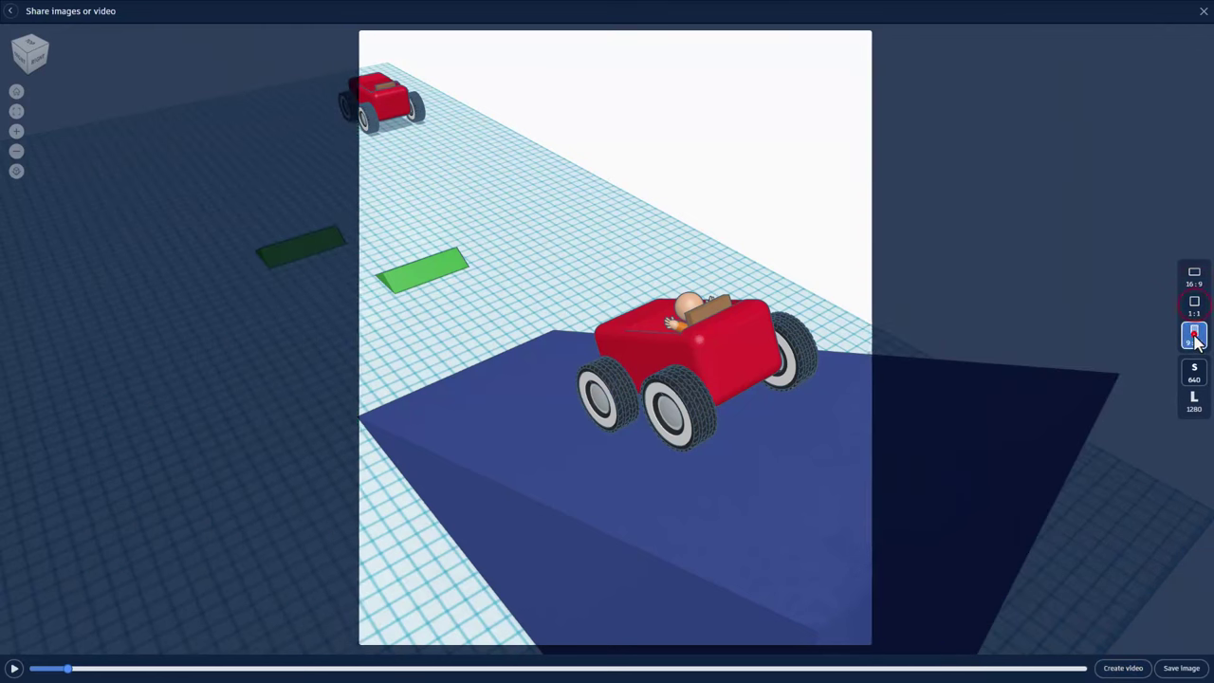
pyautogui.click(1194, 280)
pyautogui.moveTo(693, 437); pyautogui.dragTo(564, 460, button='right')
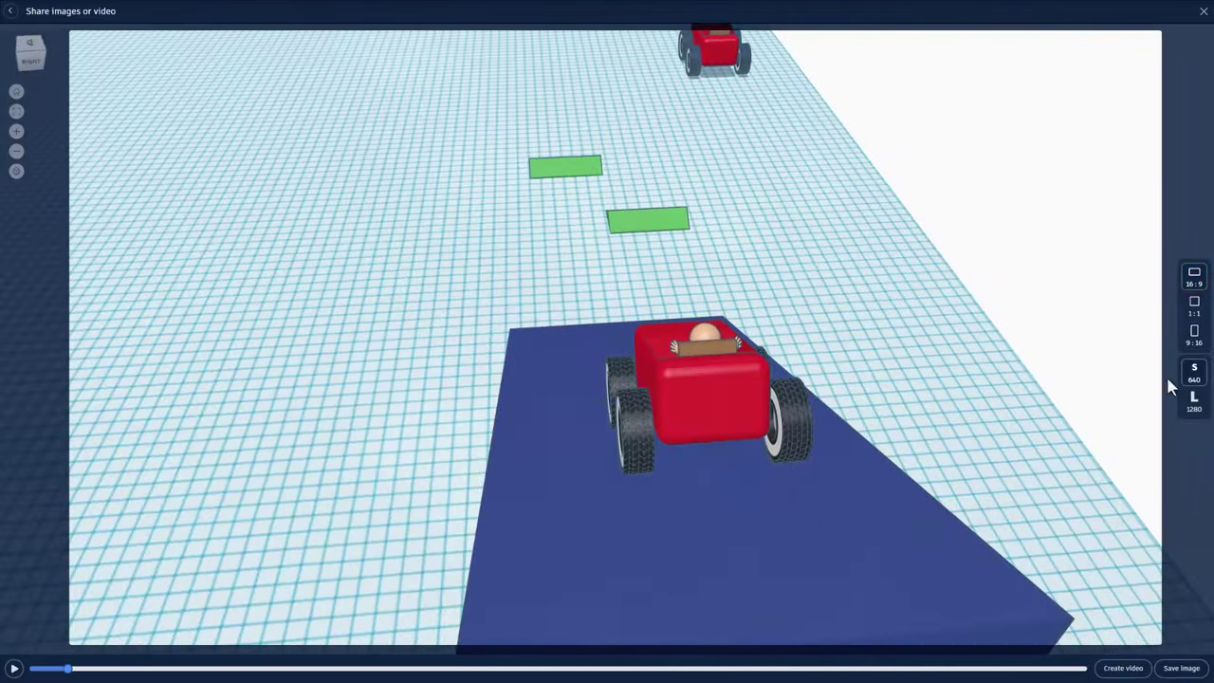
pyautogui.click(1195, 402)
pyautogui.click(9, 13)
pyautogui.moveTo(195, 250); pyautogui.dragTo(237, 229, button='right')
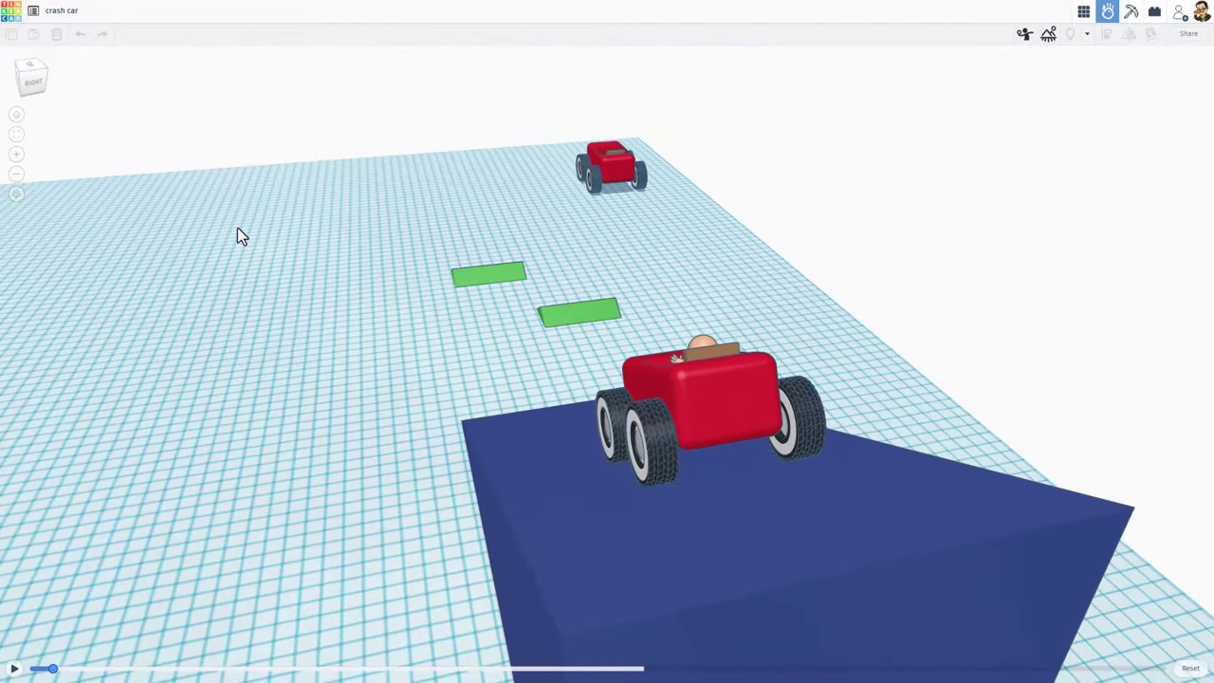
# Exit Sim Lab, set a light-blue workspace background with the grid hidden, and return to Your designs
pyautogui.click(683, 293)
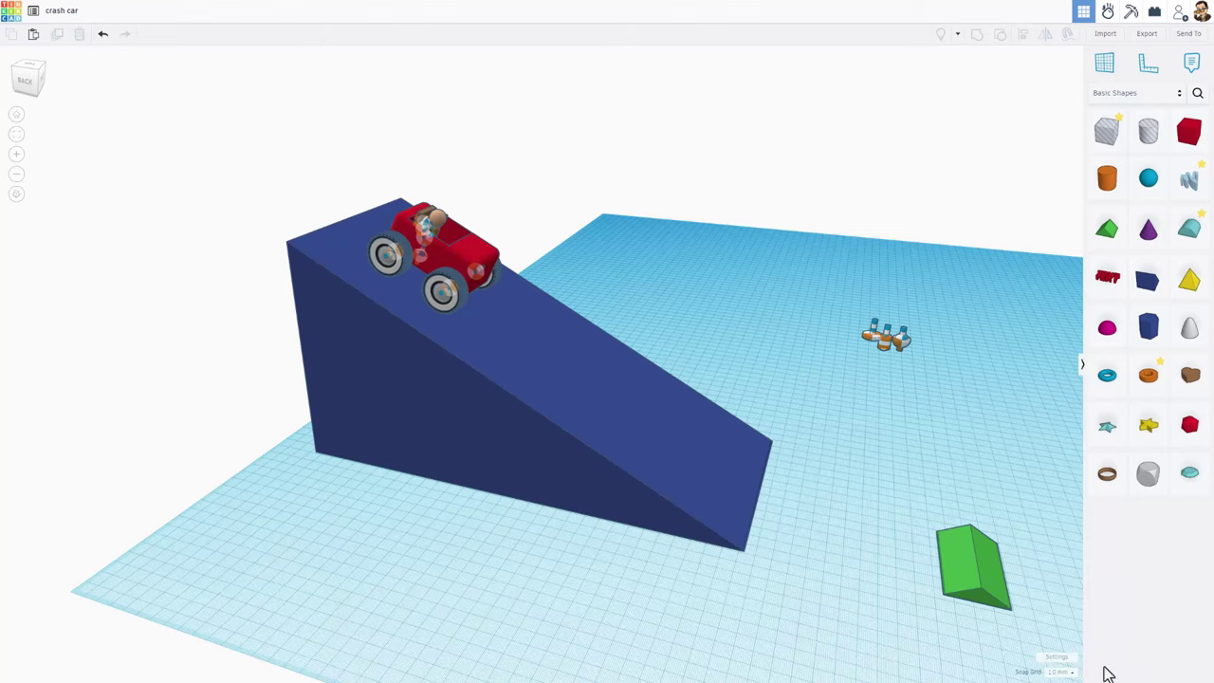
pyautogui.click(1056, 657)
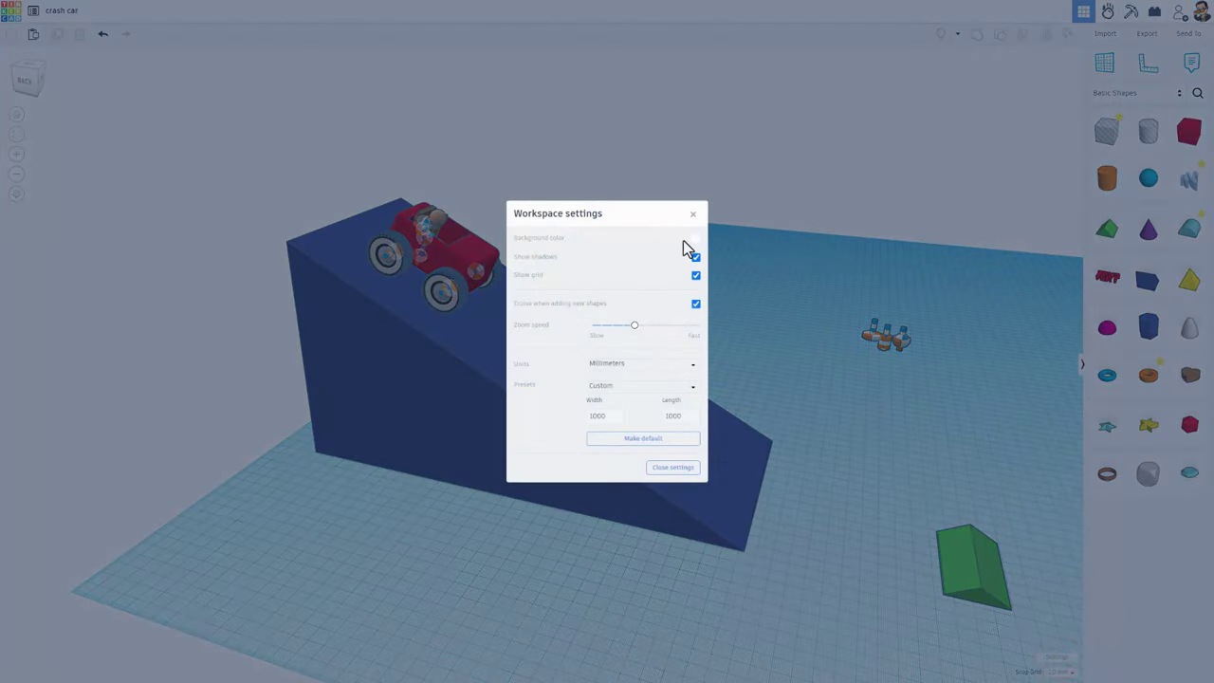
pyautogui.click(692, 239)
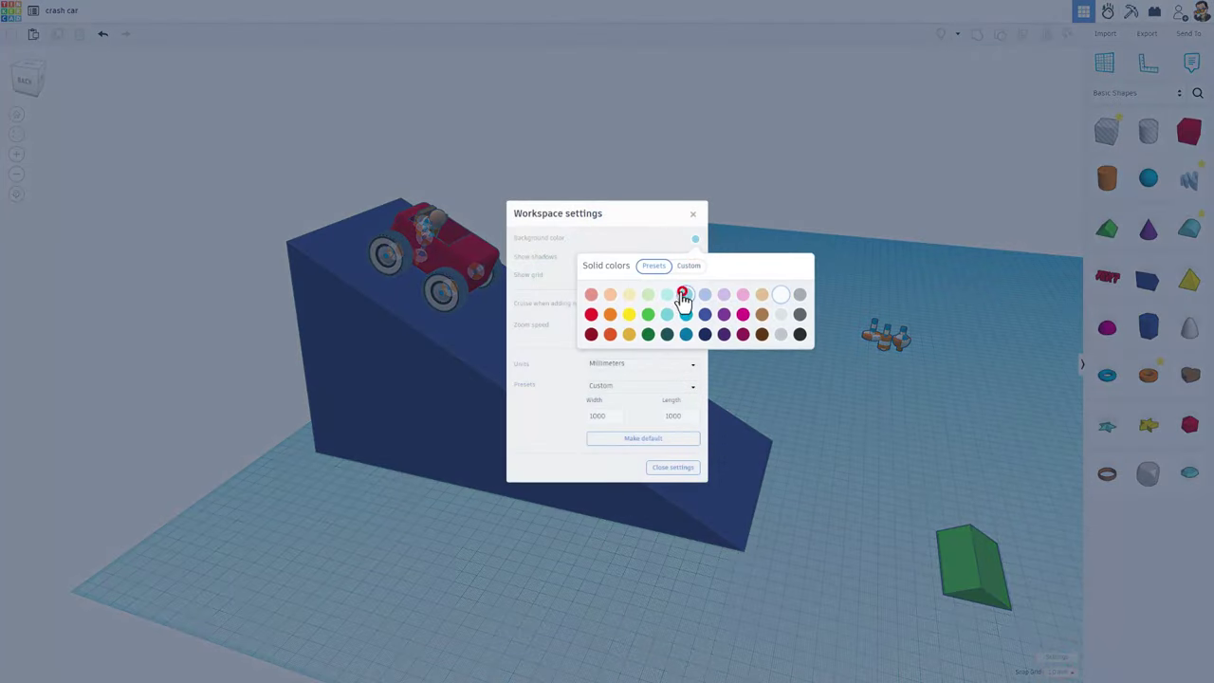
pyautogui.click(683, 296)
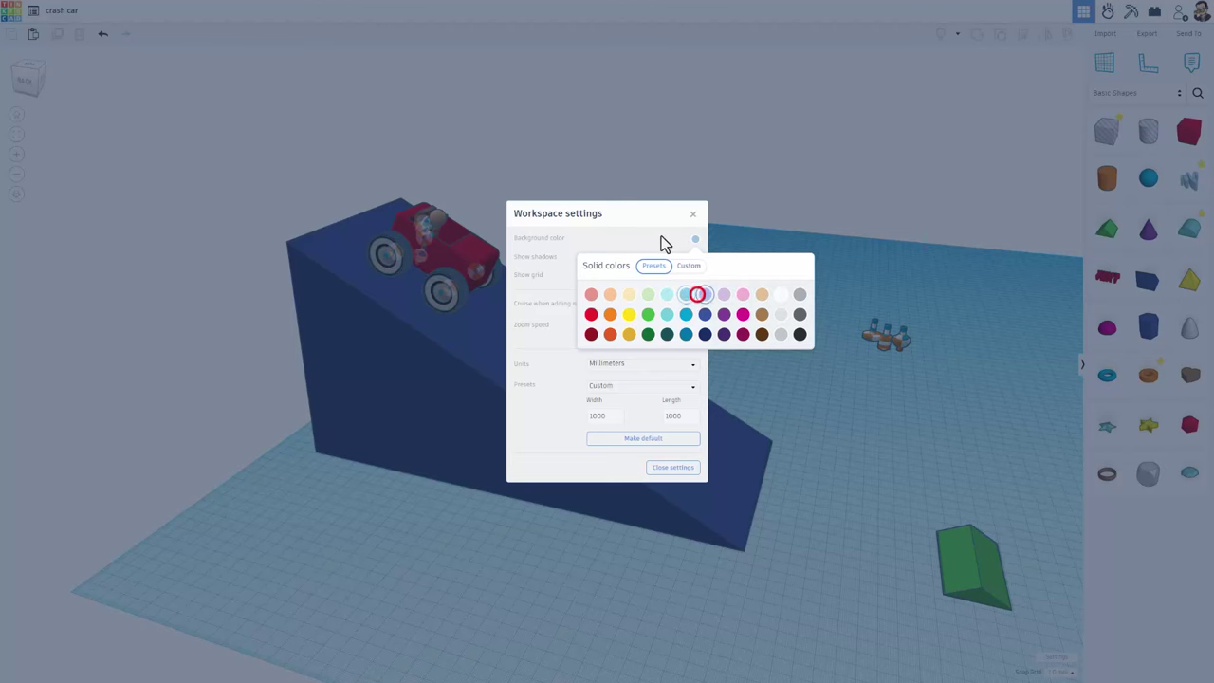
pyautogui.click(659, 226)
pyautogui.click(696, 275)
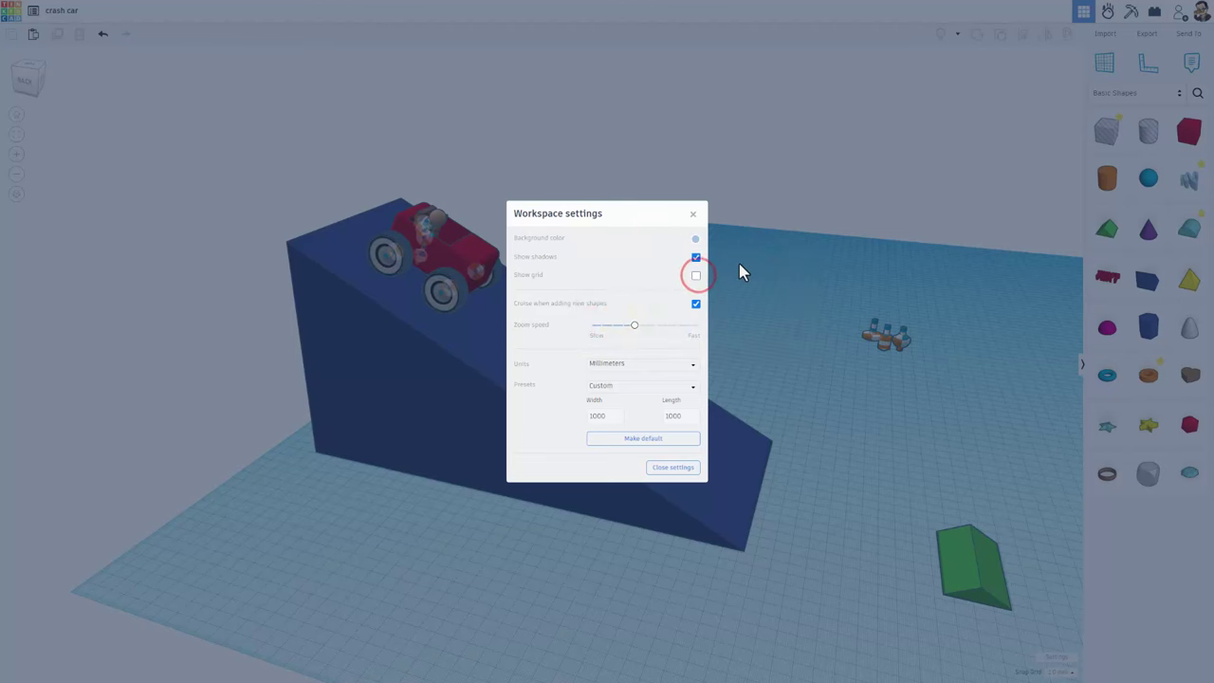
pyautogui.click(739, 263)
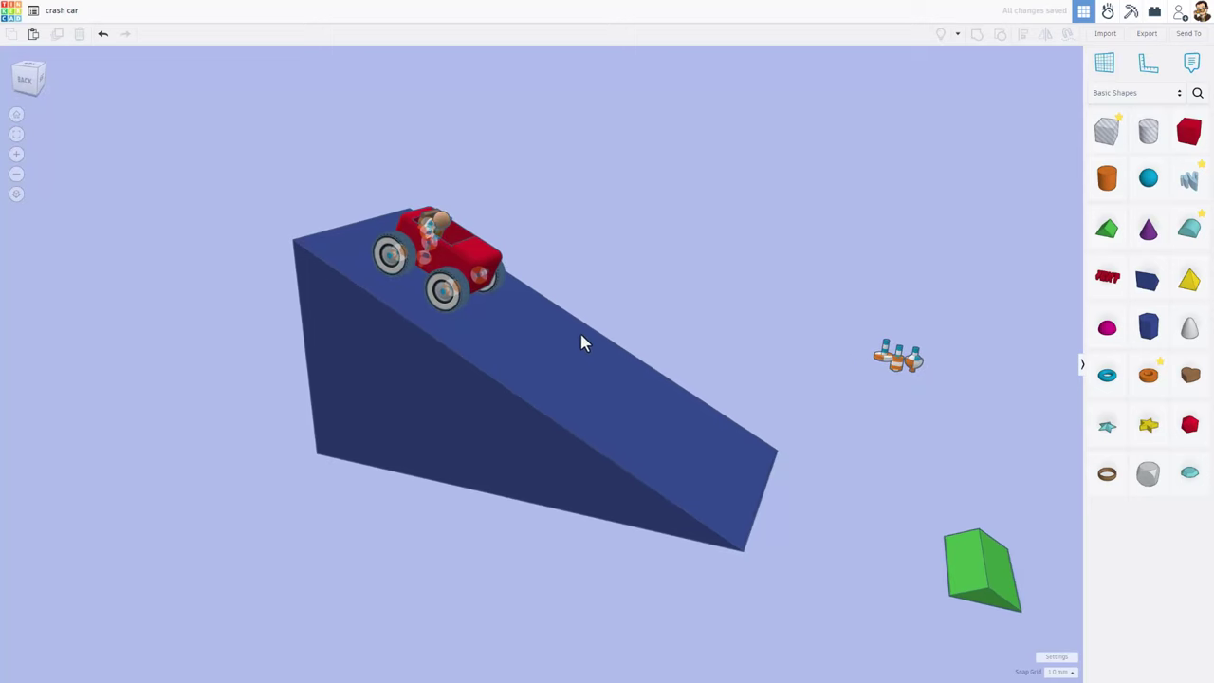
pyautogui.click(10, 13)
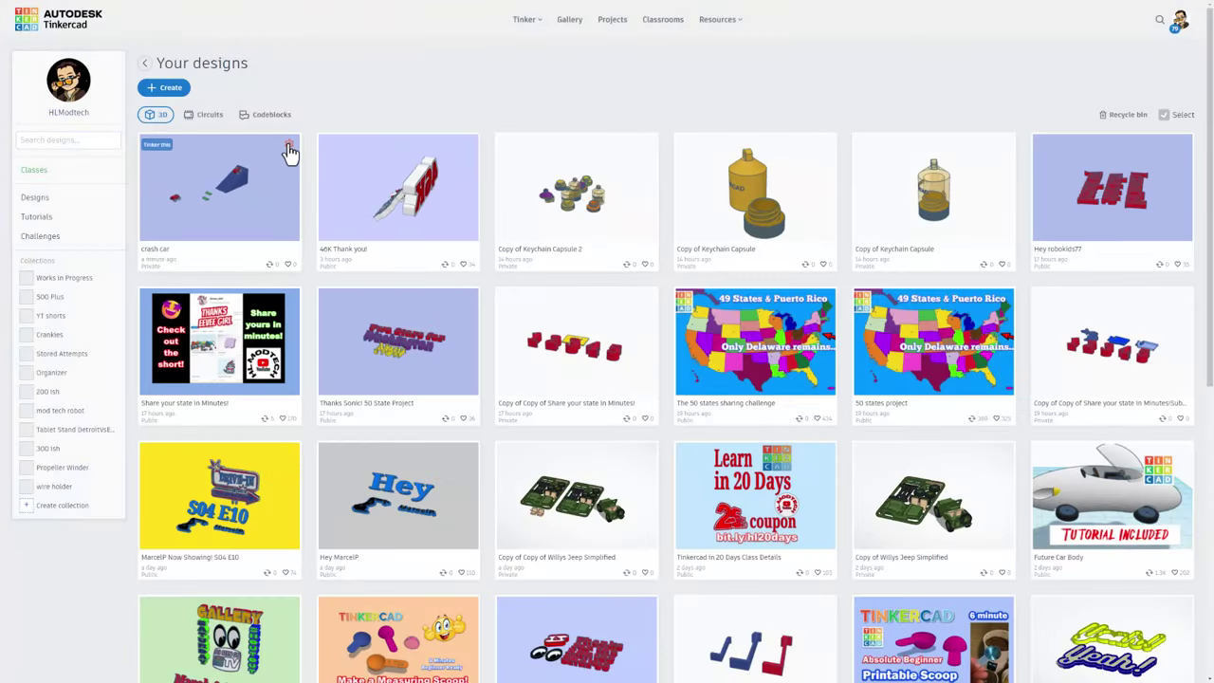
# Open the crash car design's properties and add the tag hlmt23
pyautogui.click(288, 148)
pyautogui.click(277, 147)
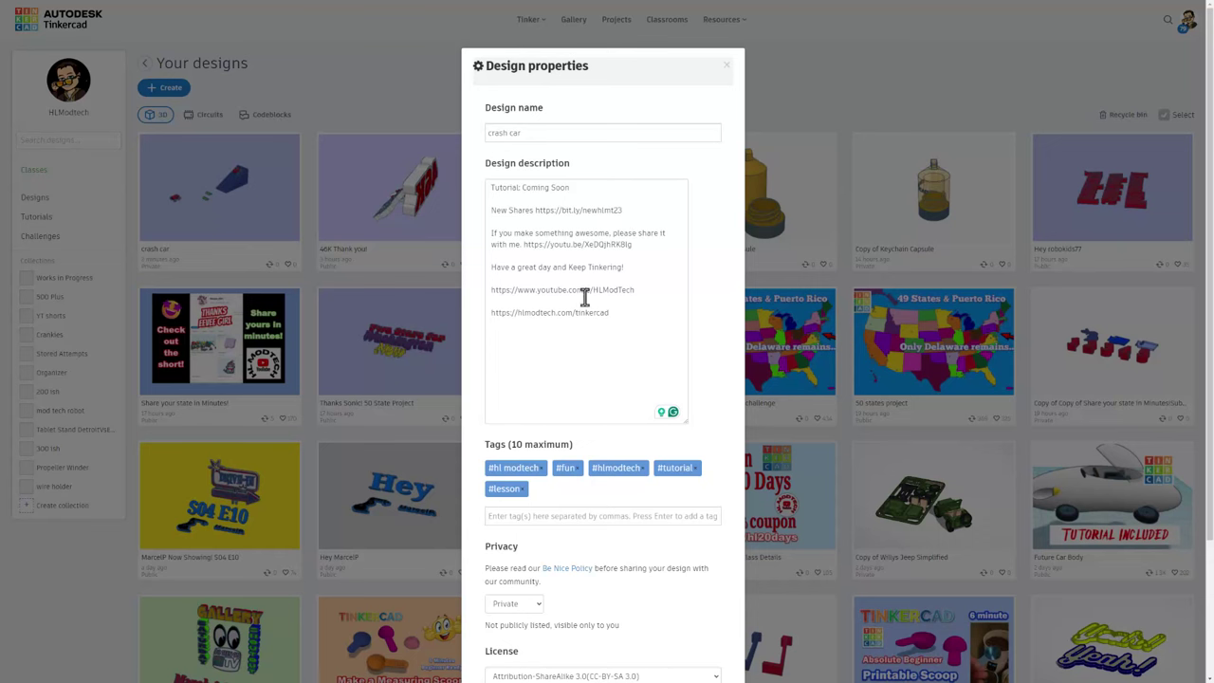
pyautogui.scroll(-3, 583, 289)
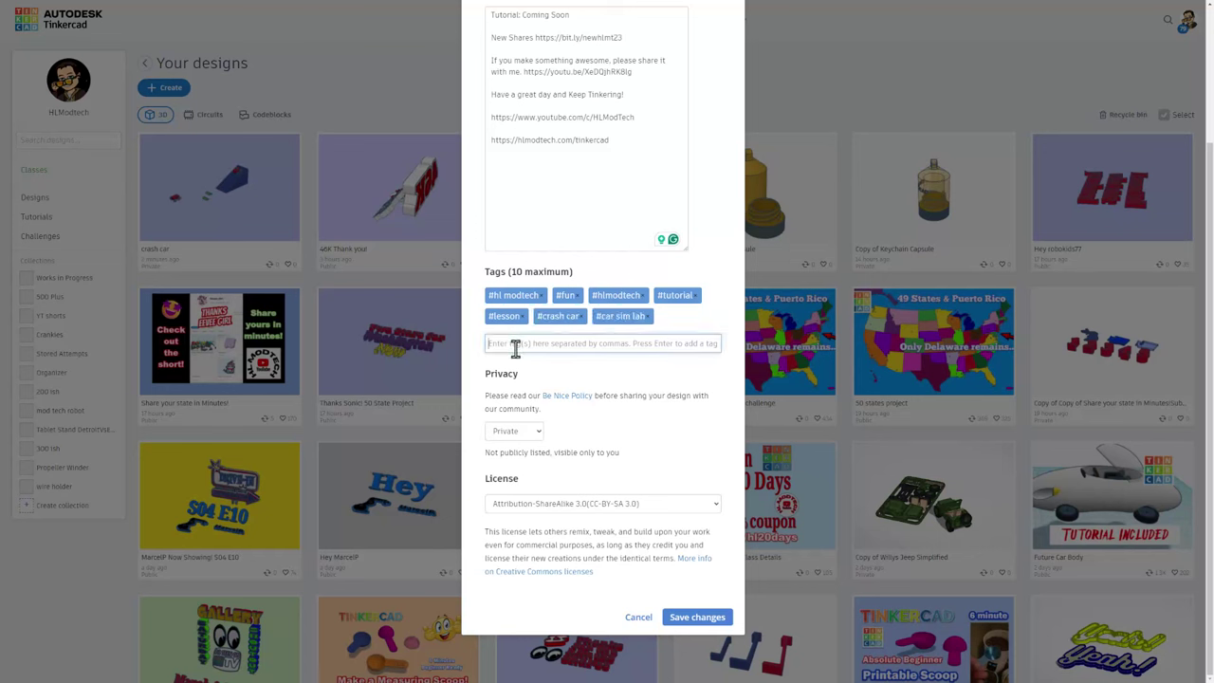
pyautogui.click(516, 345)
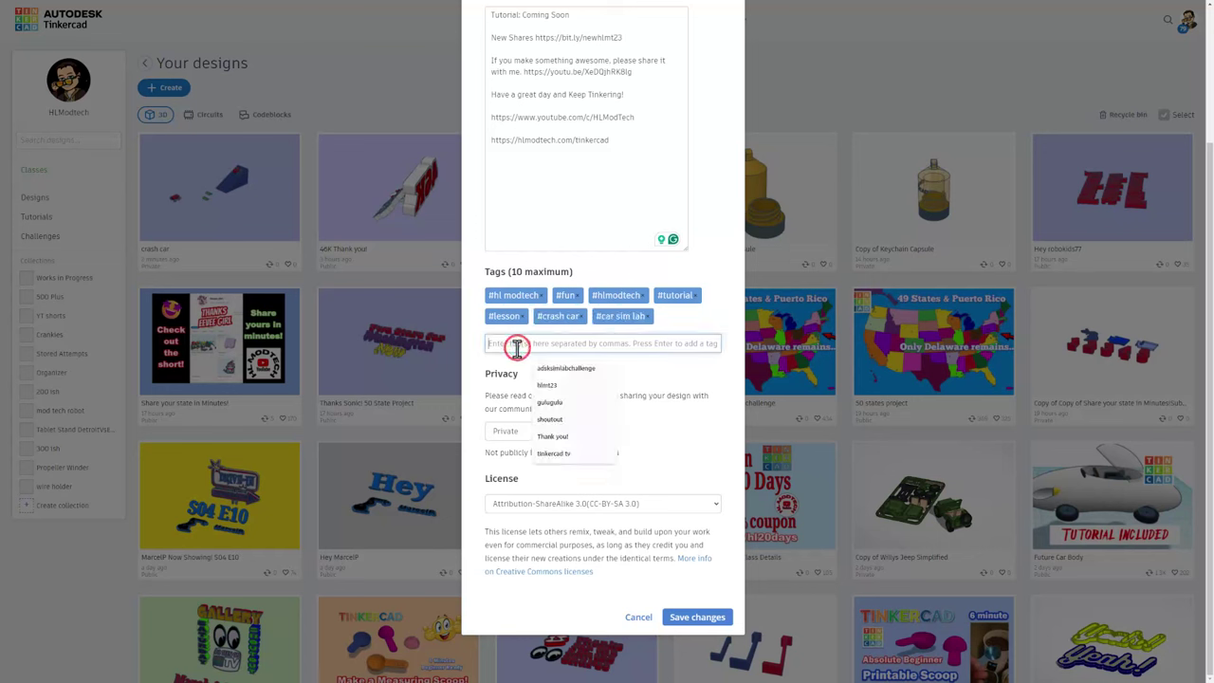
pyautogui.write('hl')
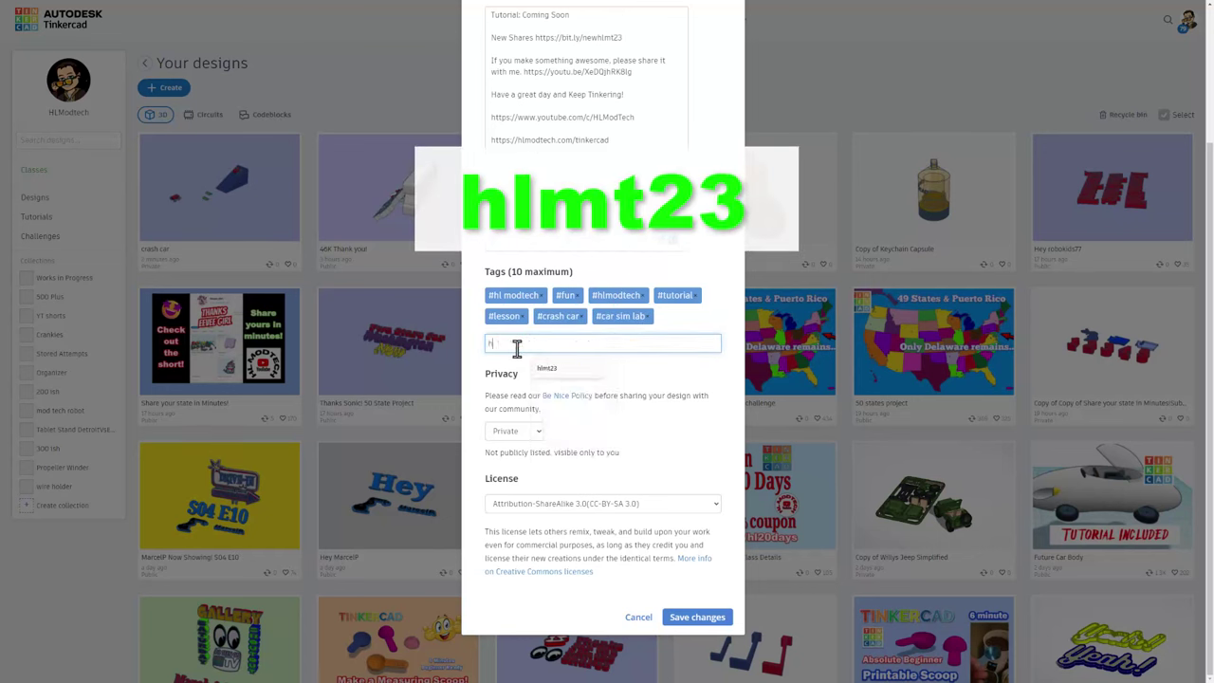
pyautogui.write('mt23')
pyautogui.press('Return')
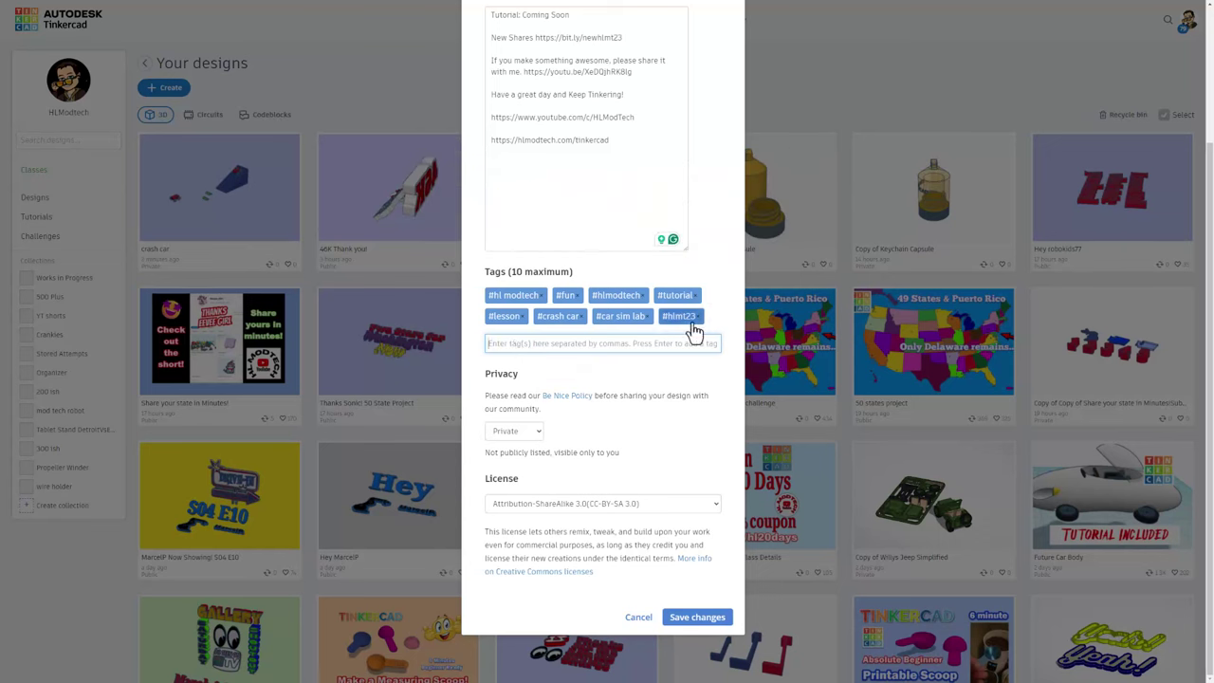
# Make the design Public, pass the reCAPTCHA check, and choose the Attribution-NoDerivs 3.0 licence
pyautogui.click(512, 434)
pyautogui.click(513, 463)
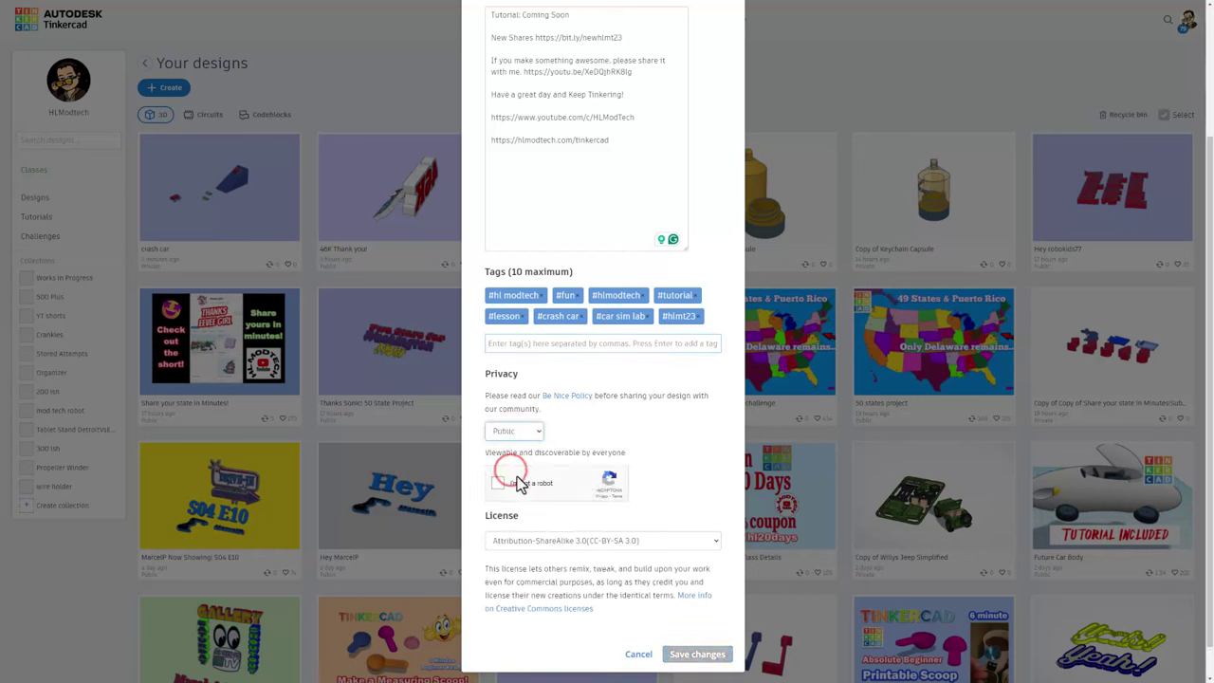
pyautogui.click(498, 485)
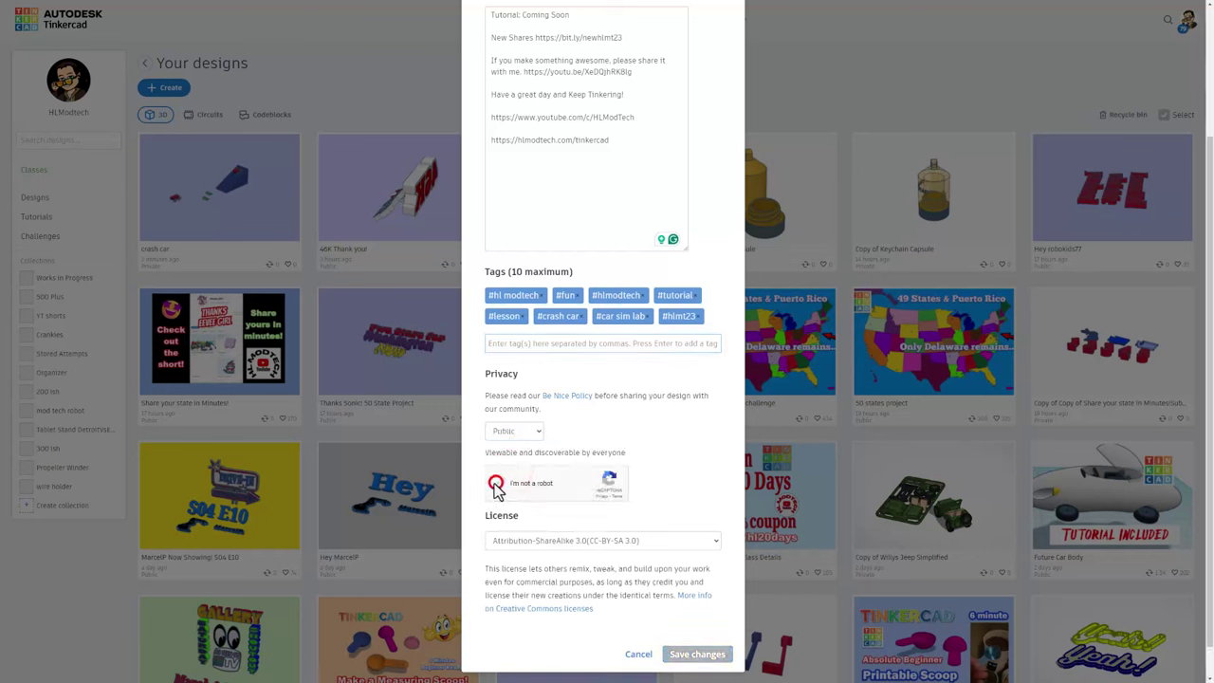
pyautogui.scroll(-1, 547, 535)
pyautogui.click(541, 517)
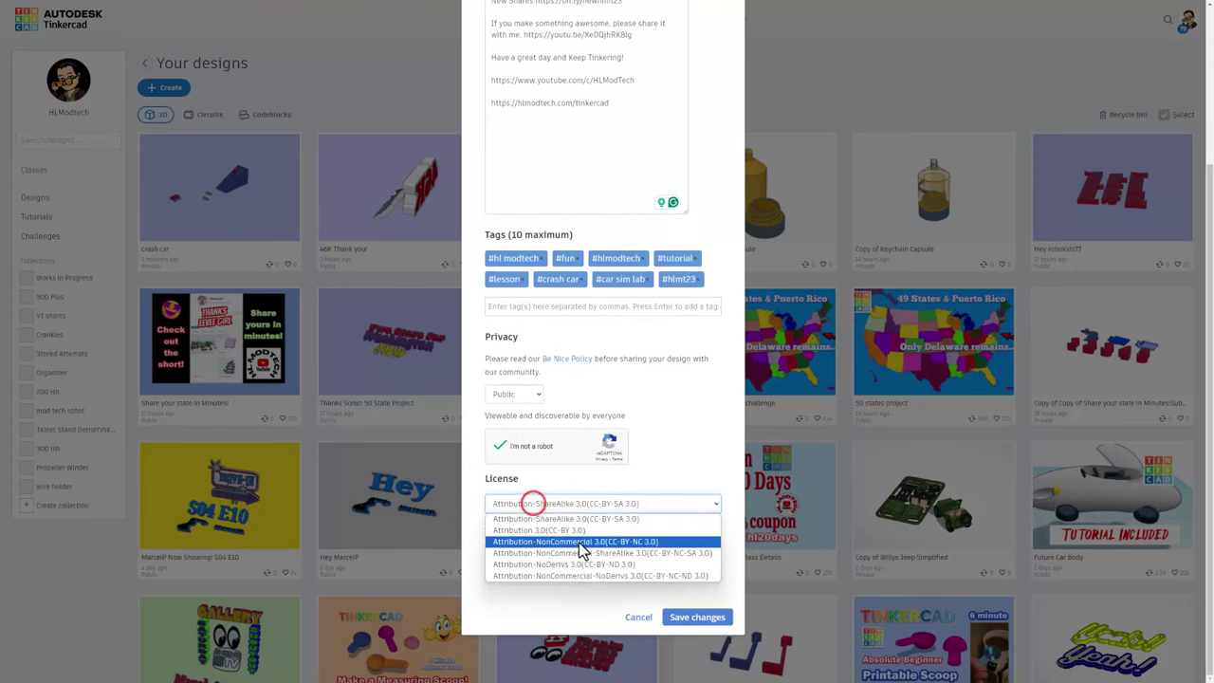
pyautogui.click(563, 569)
# Save the design's property changes, then type 'crash'
pyautogui.scroll(-1, 562, 566)
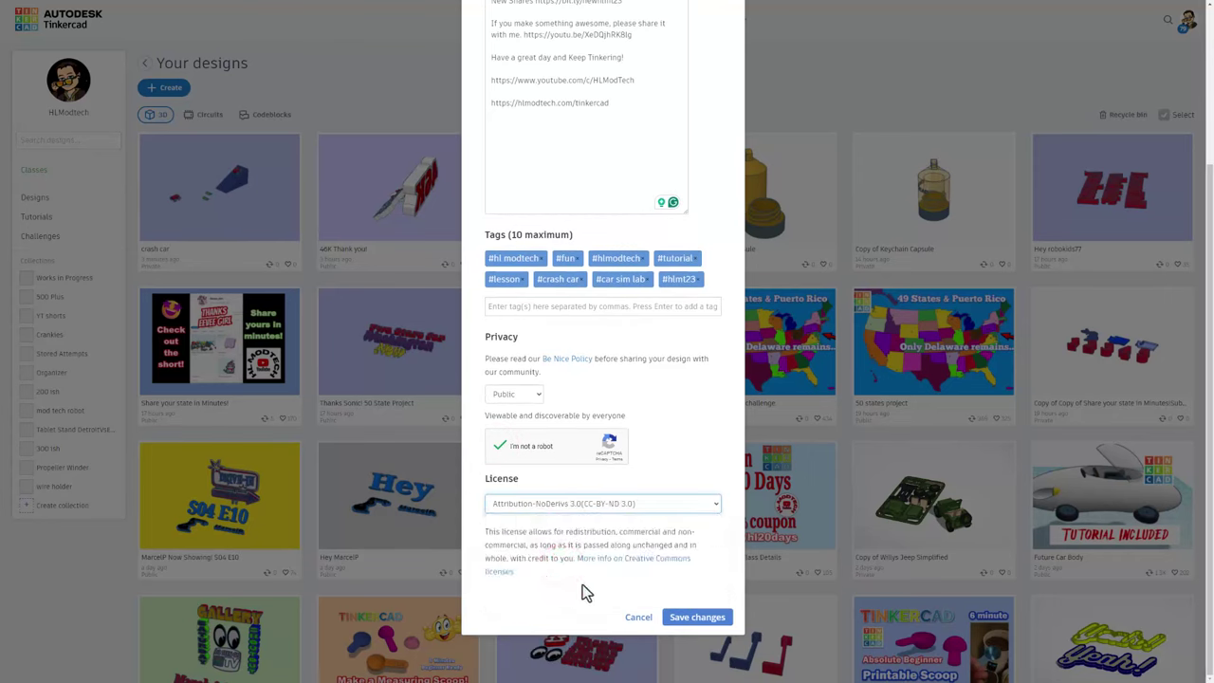
pyautogui.scroll(4, 665, 562)
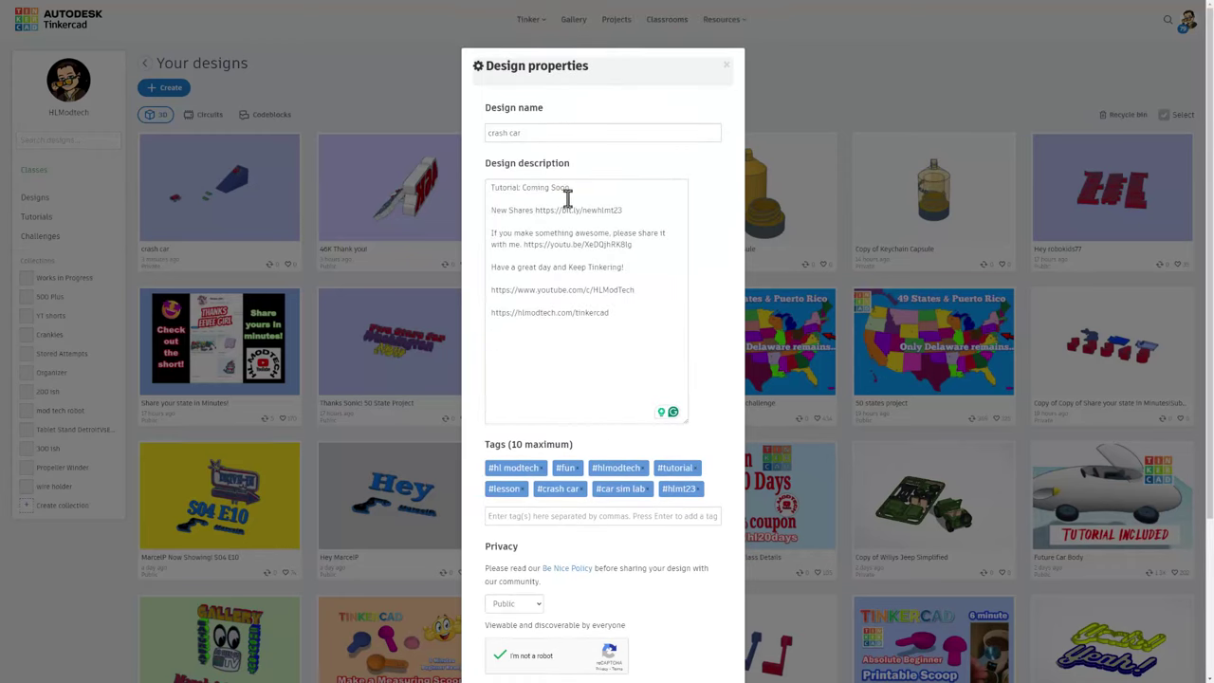
pyautogui.scroll(-2, 597, 235)
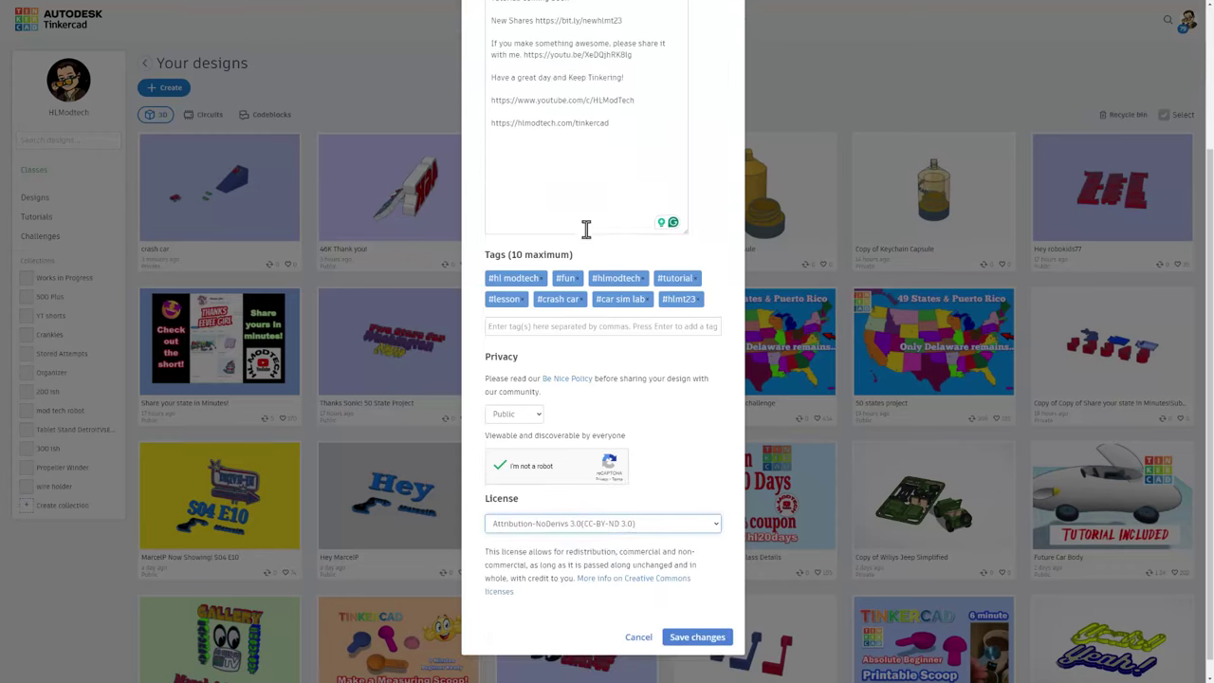
pyautogui.click(681, 619)
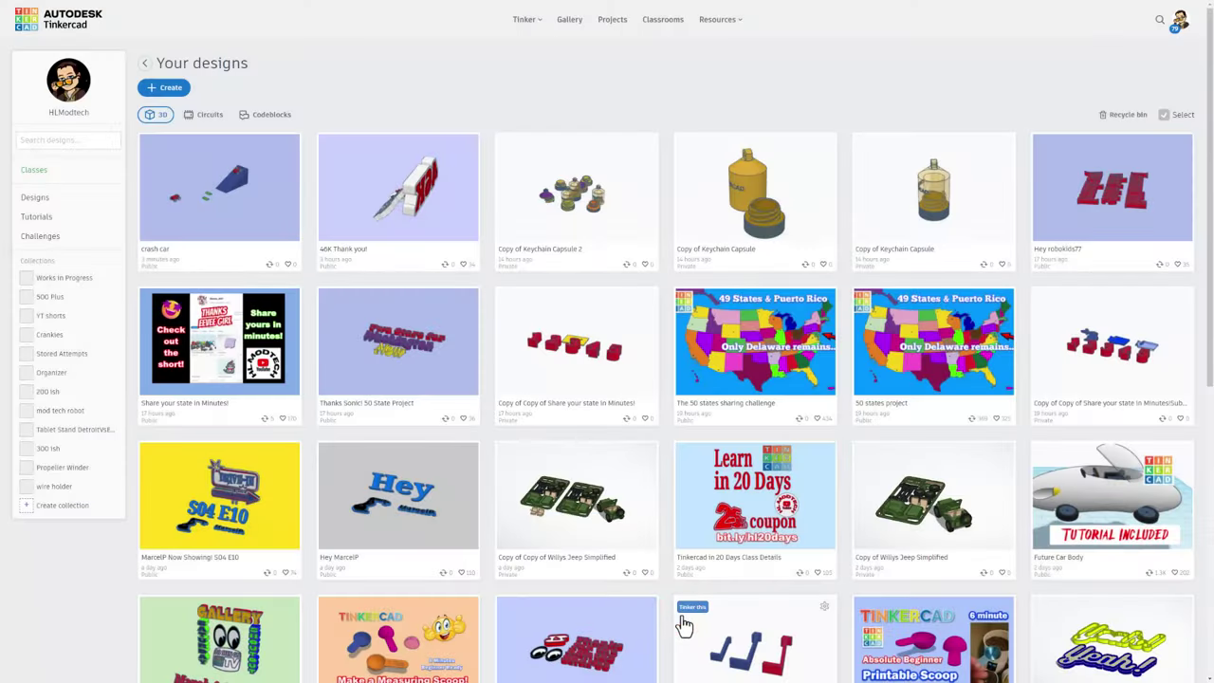
pyautogui.write('crash')
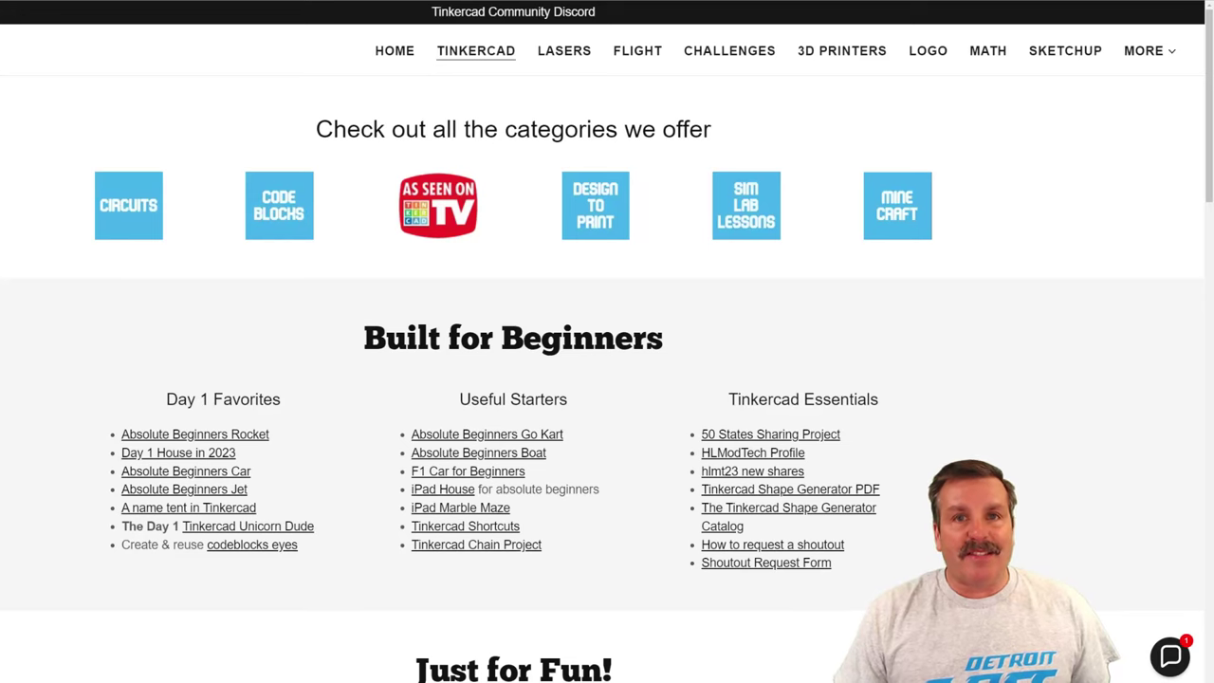
pyautogui.click(1163, 656)
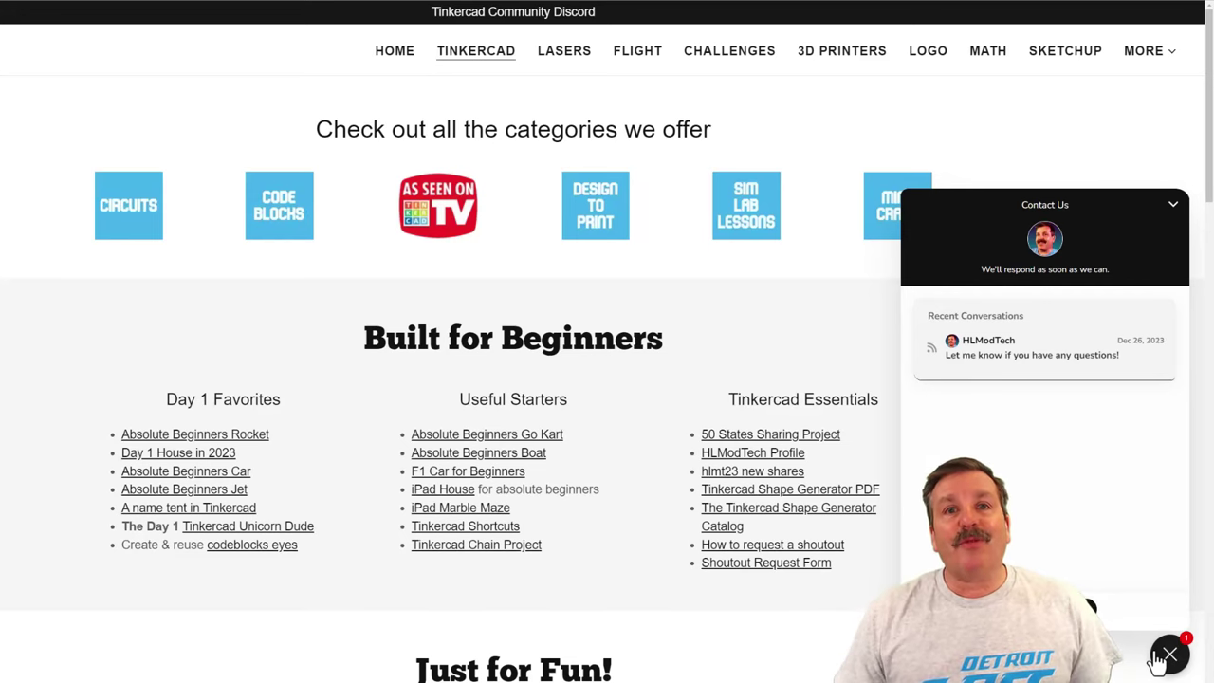
pyautogui.click(1161, 658)
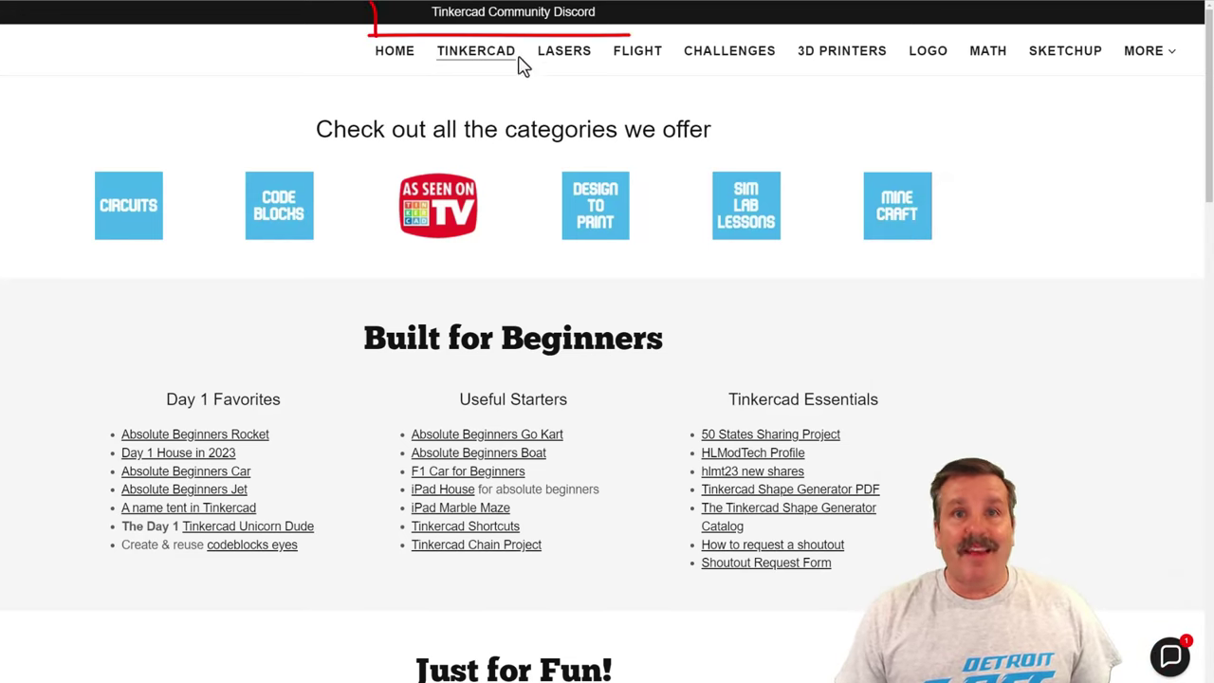
pyautogui.click(503, 16)
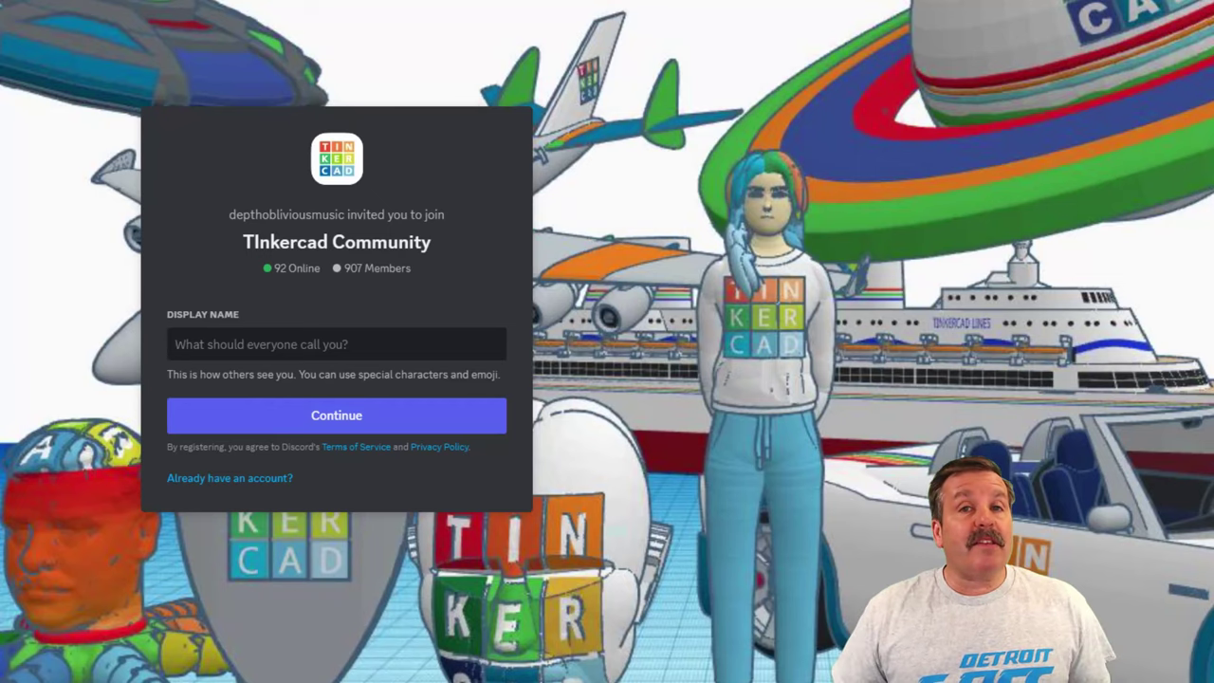